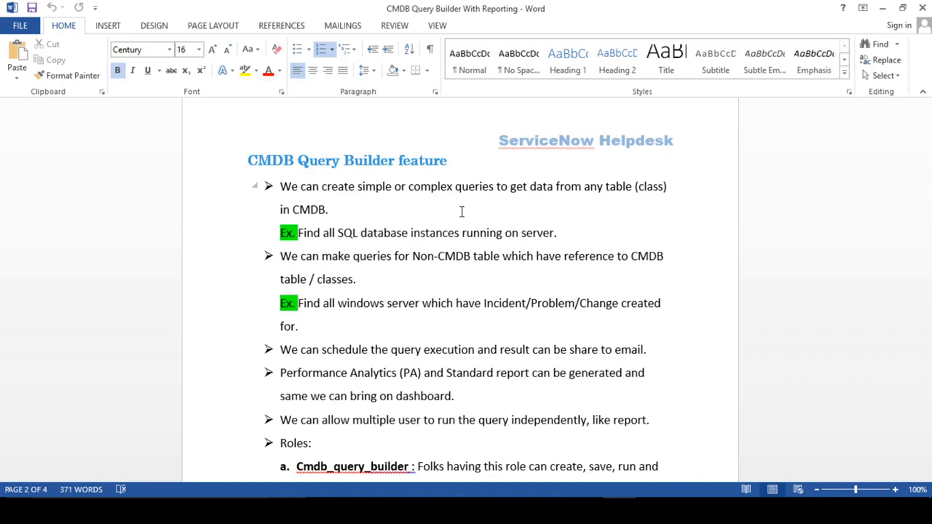
Review the CMDB Query Builder features, roles, recommendations and video agenda in the document, ending at the Use Case section
scroll(466, 342, "down", 5)
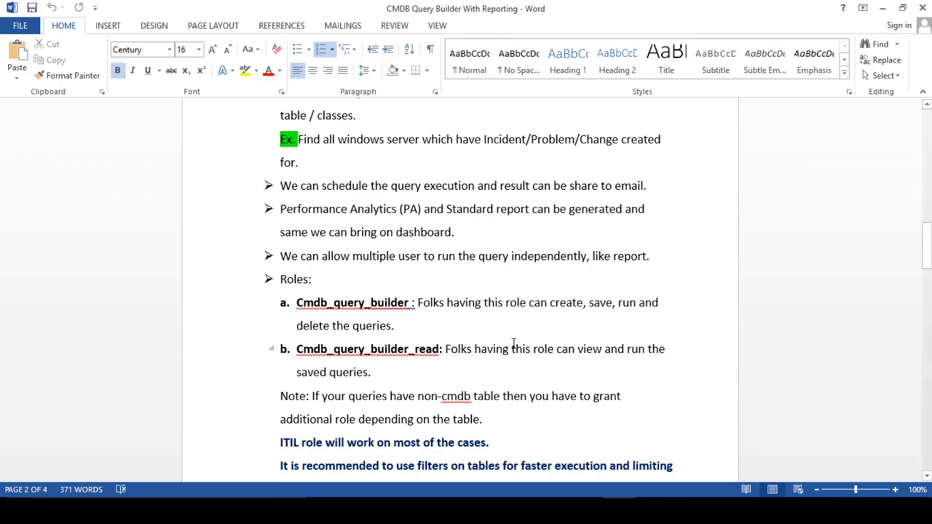
scroll(514, 343, "down", 3)
scroll(514, 344, "down", 2)
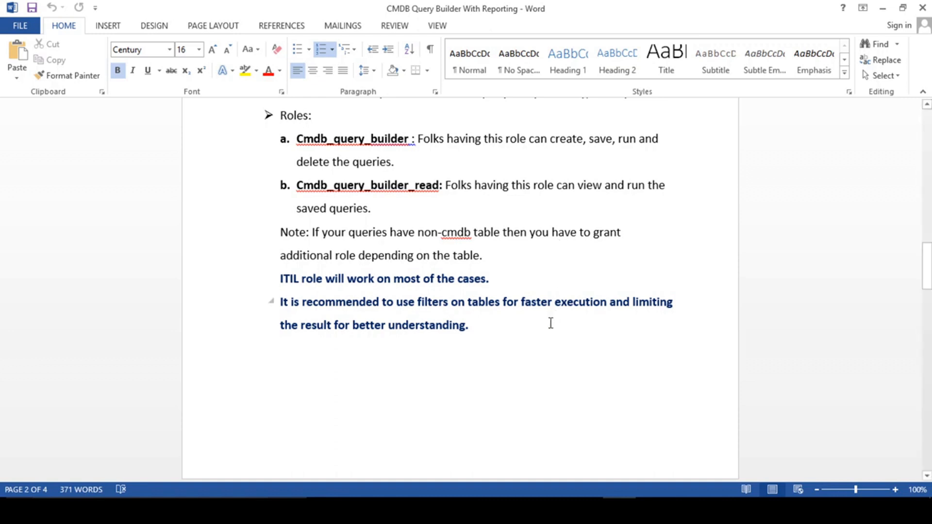
scroll(549, 322, "up", 3)
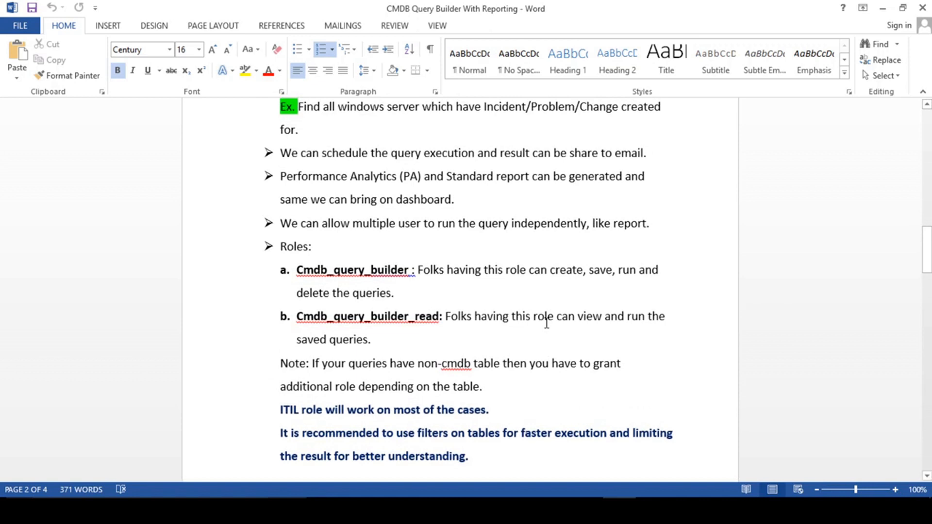
scroll(547, 322, "up", 13)
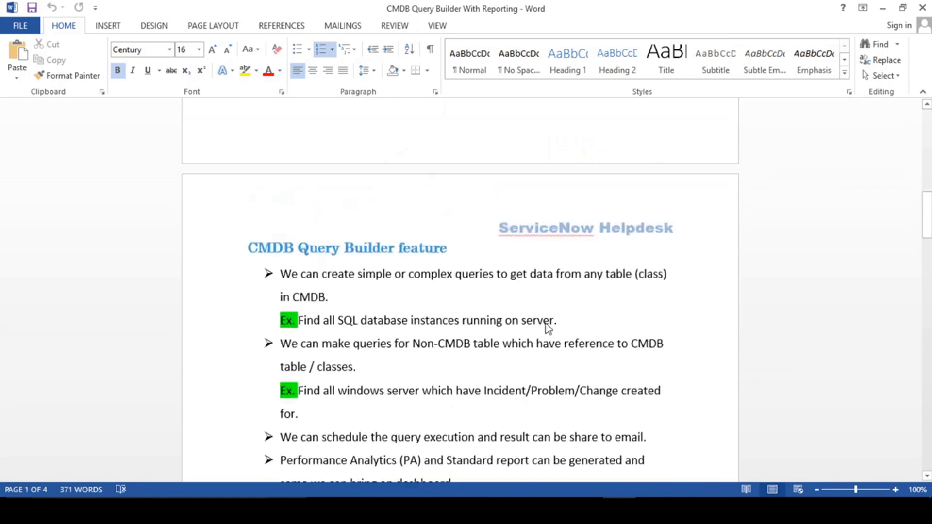
scroll(546, 324, "up", 8)
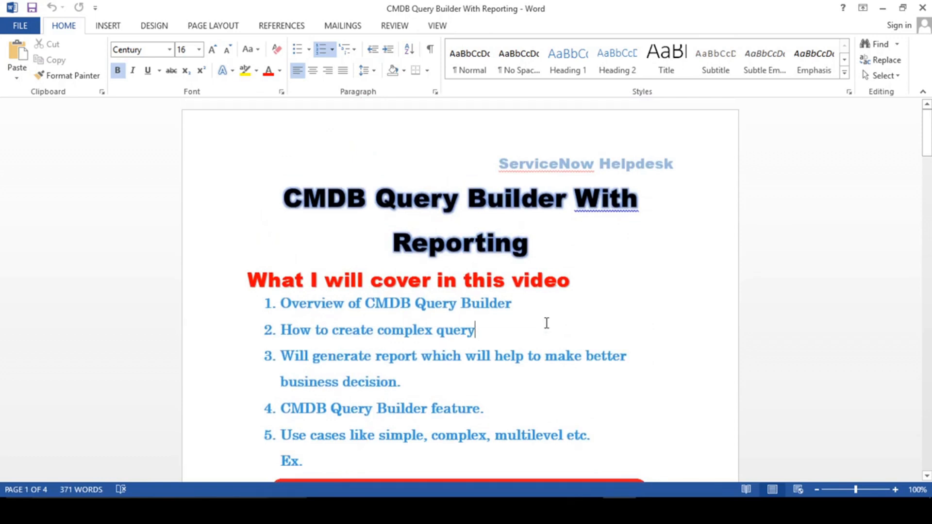
scroll(547, 323, "down", 10)
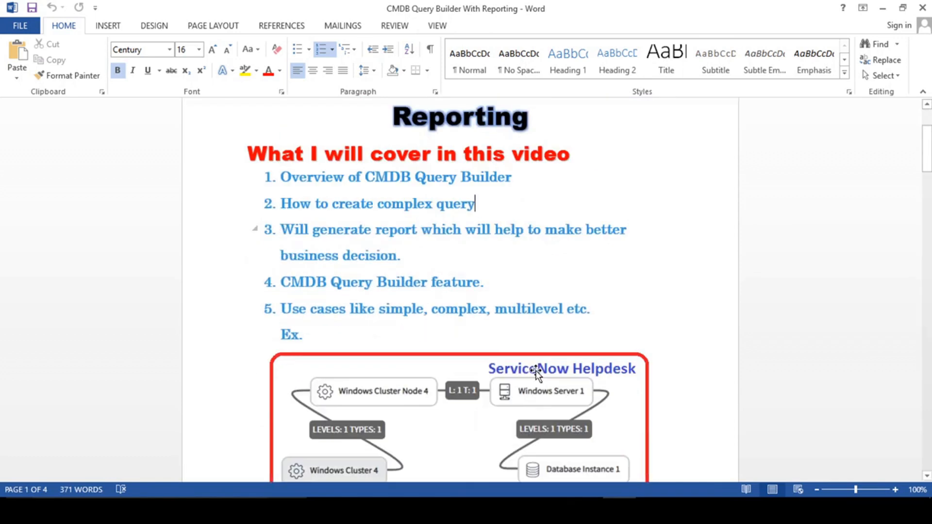
scroll(537, 371, "down", 5)
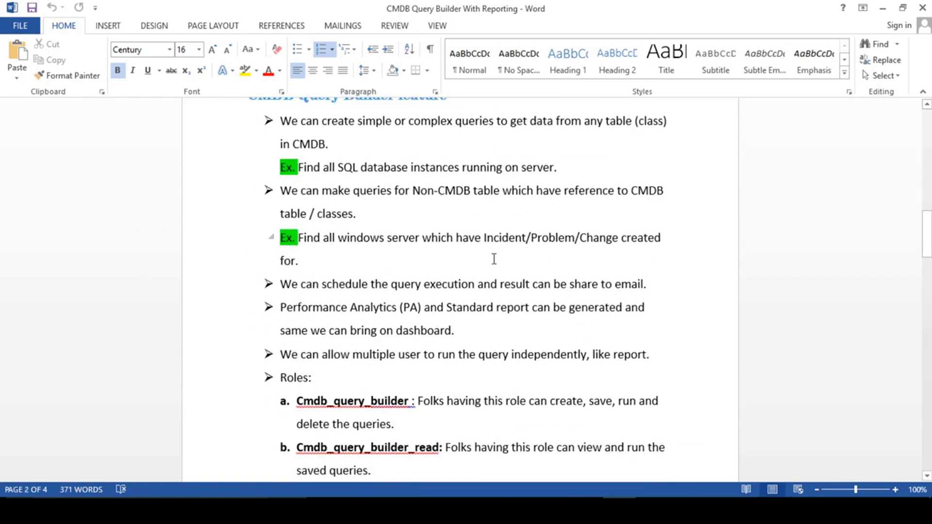
scroll(545, 294, "down", 12)
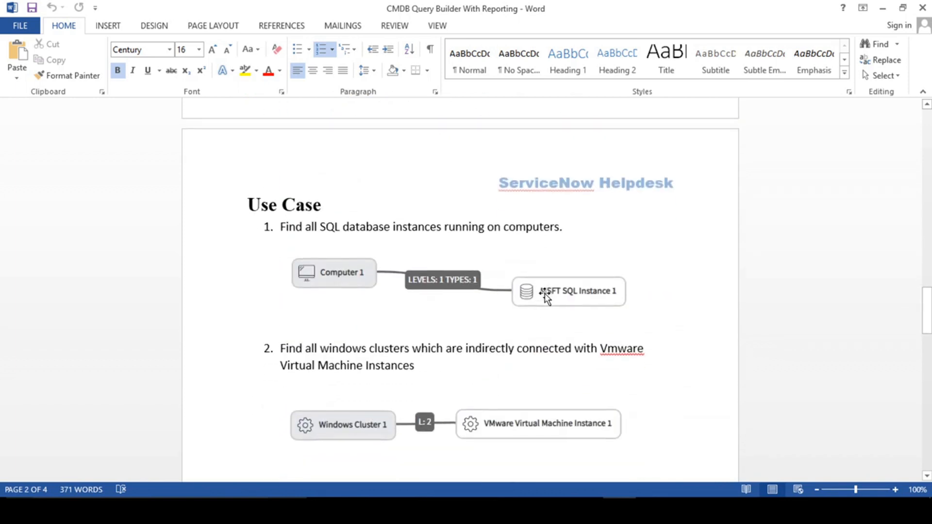
Examine the first use case in the document, about finding all SQL database instances running on computers
left_click(335, 206)
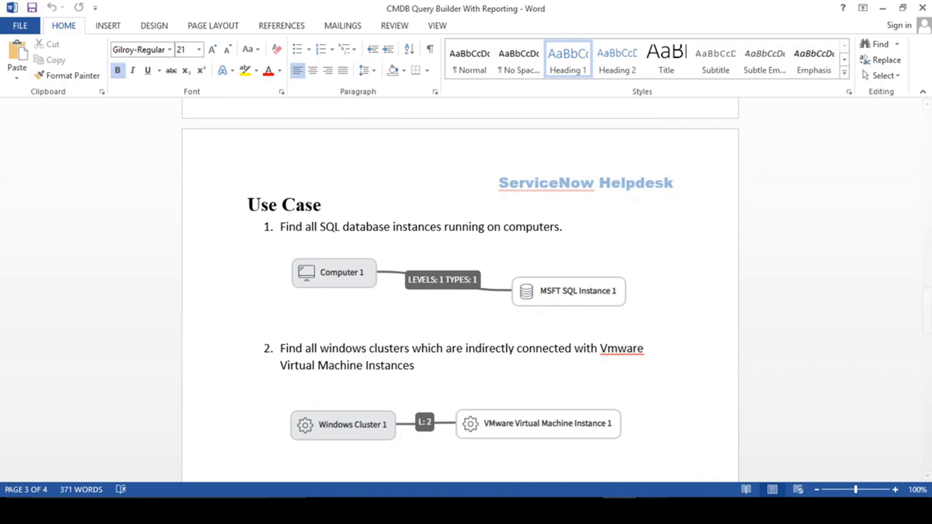
left_click(652, 509)
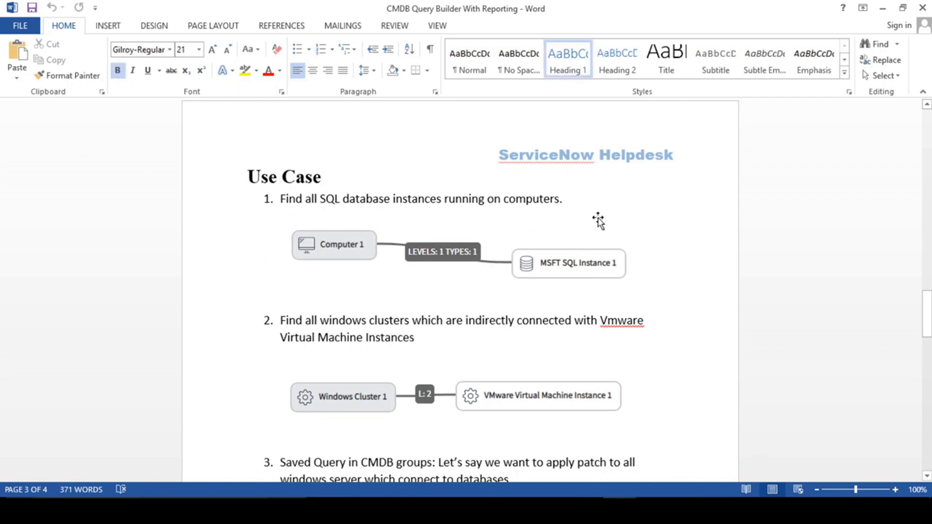
left_click(565, 202)
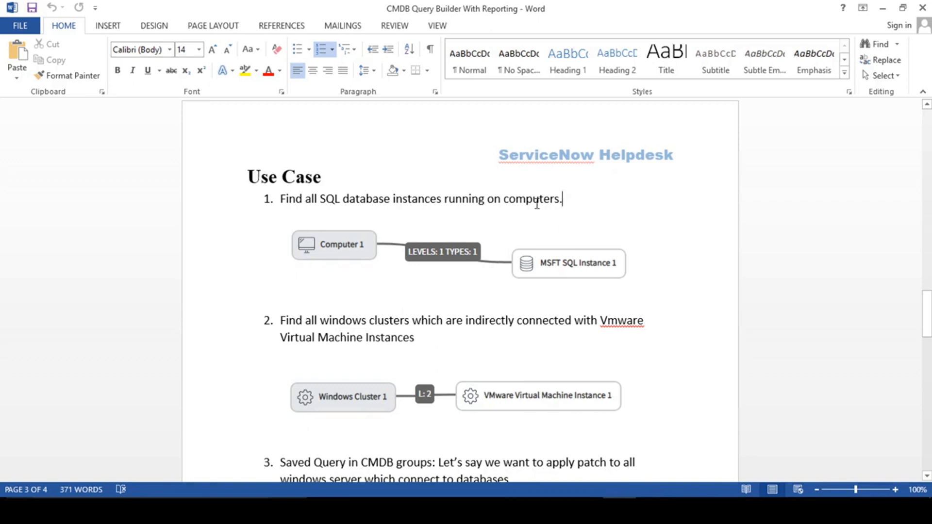
left_click_drag(570, 198, 297, 203)
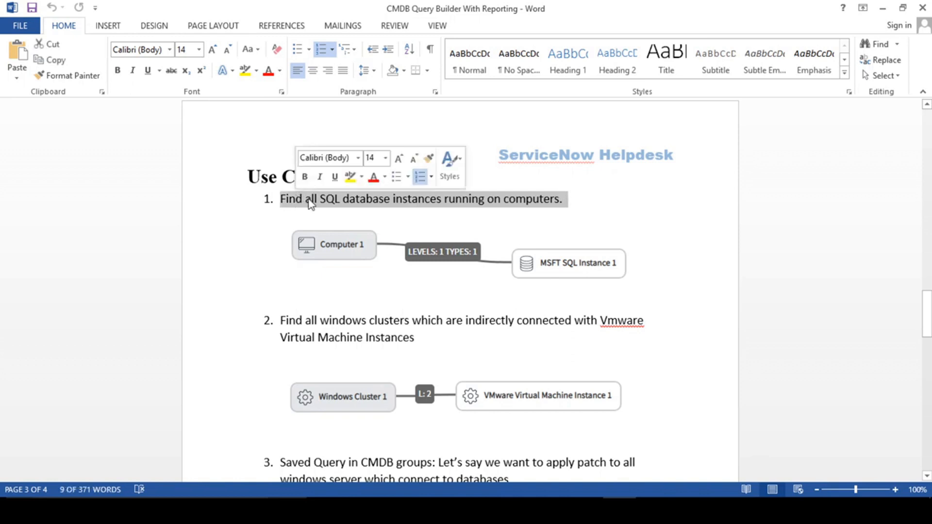
left_click(308, 202)
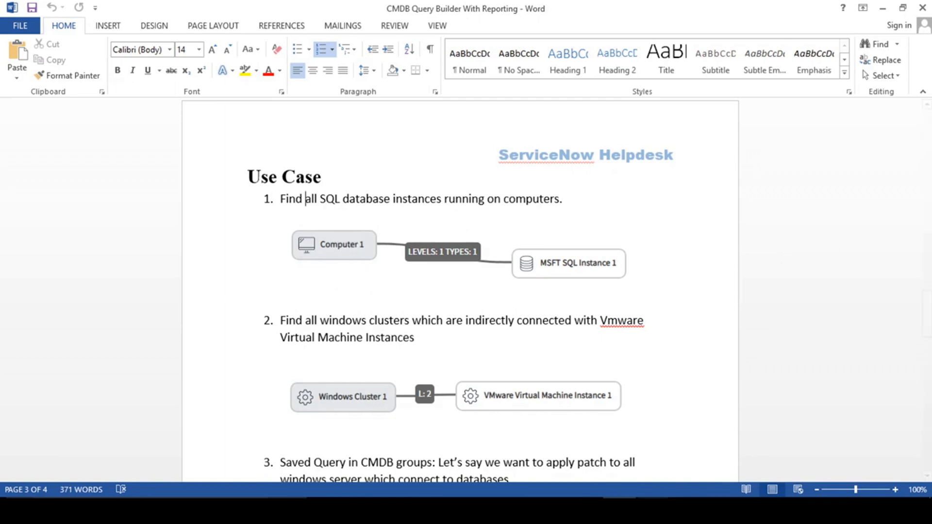
Switch to ServiceNow in the browser, find the CMDB Query Builder with the filter "query b" and open it
left_click(690, 456)
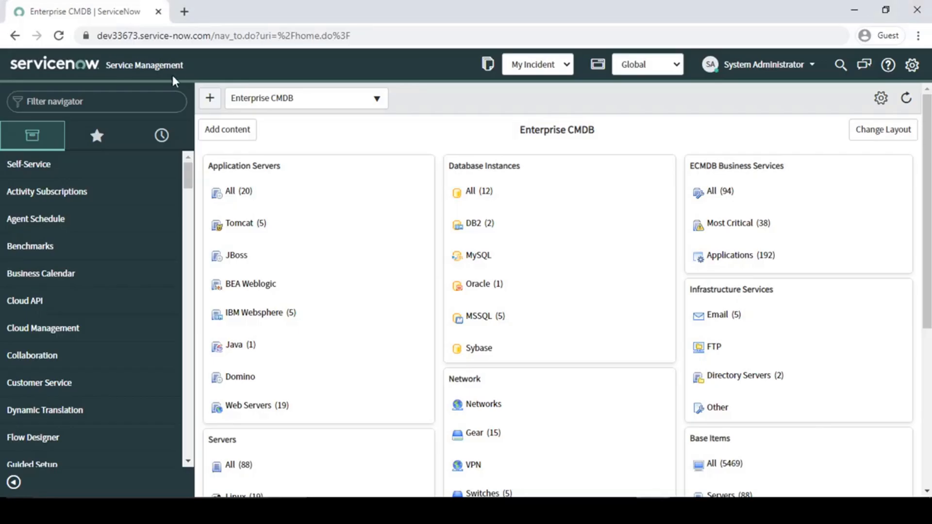
left_click(145, 101)
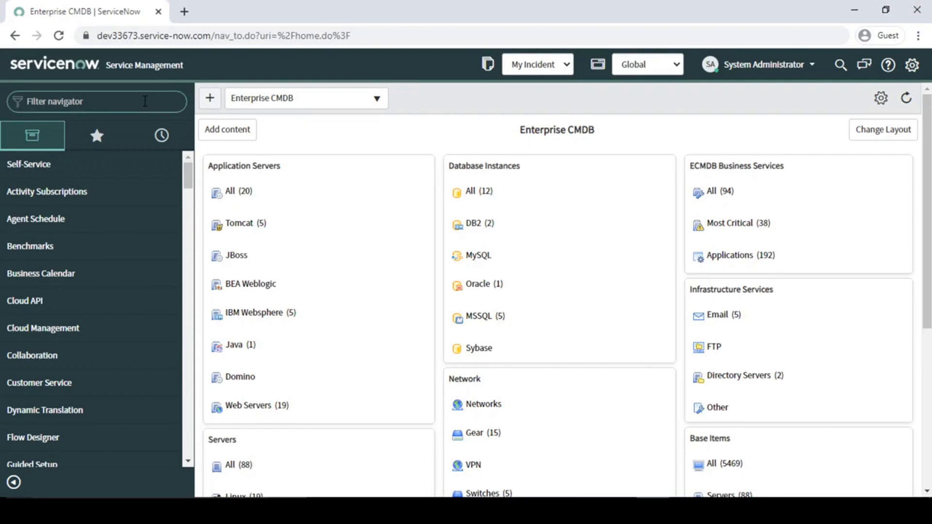
type("query b")
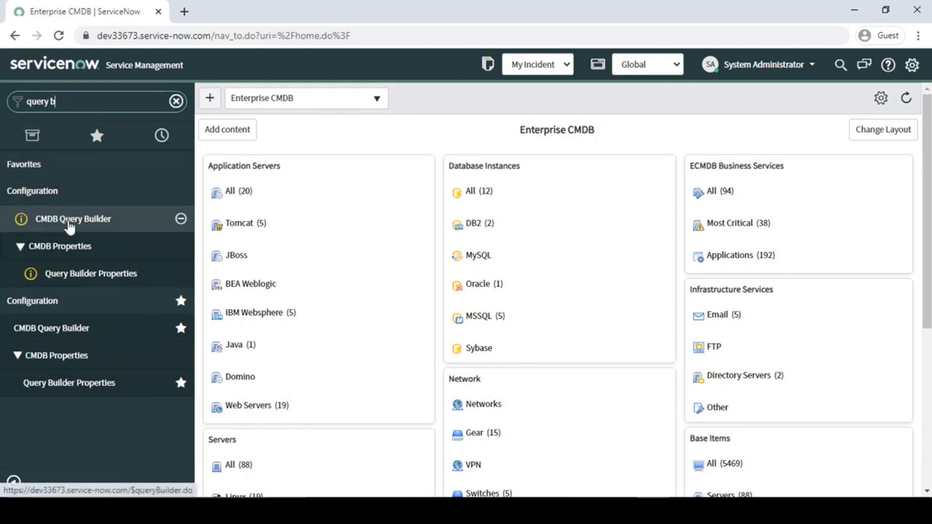
left_click(86, 221)
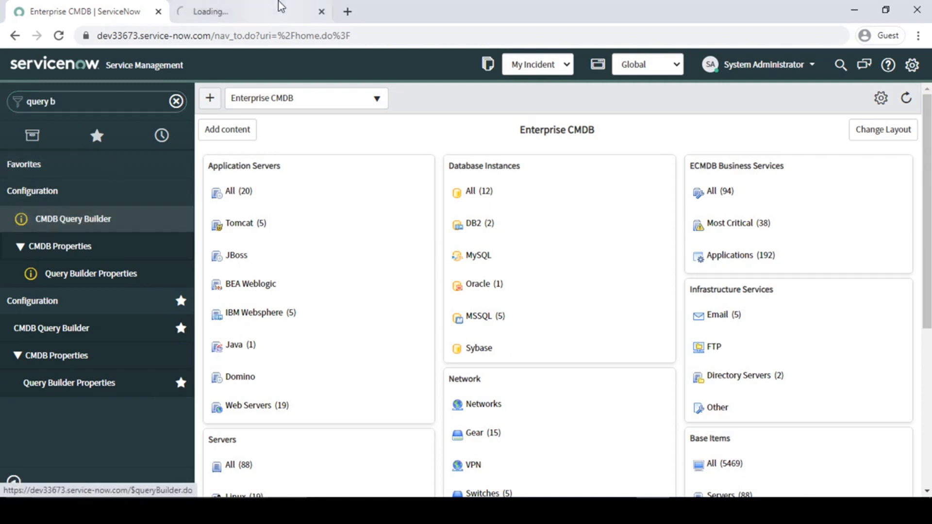
left_click(268, 12)
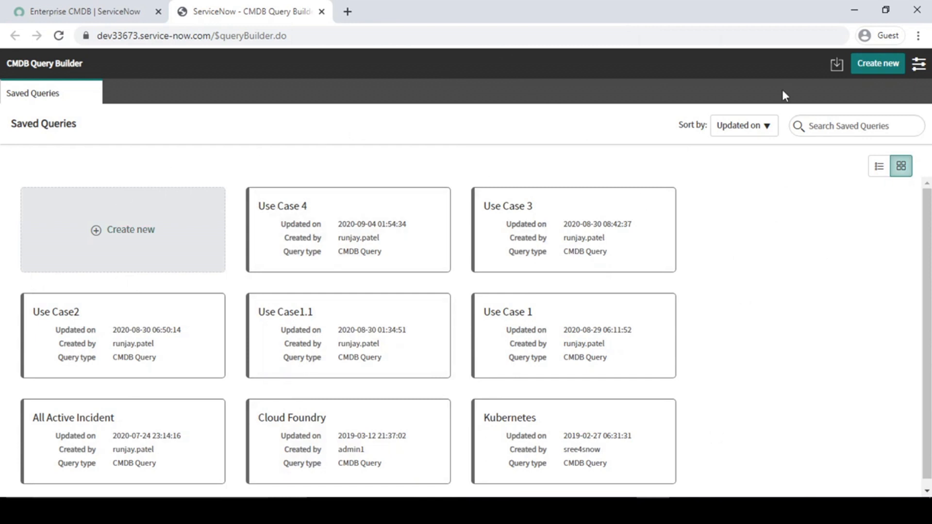
Create a new query named "Get All DB" with the query type CMDB Query
left_click(117, 236)
left_click(457, 204)
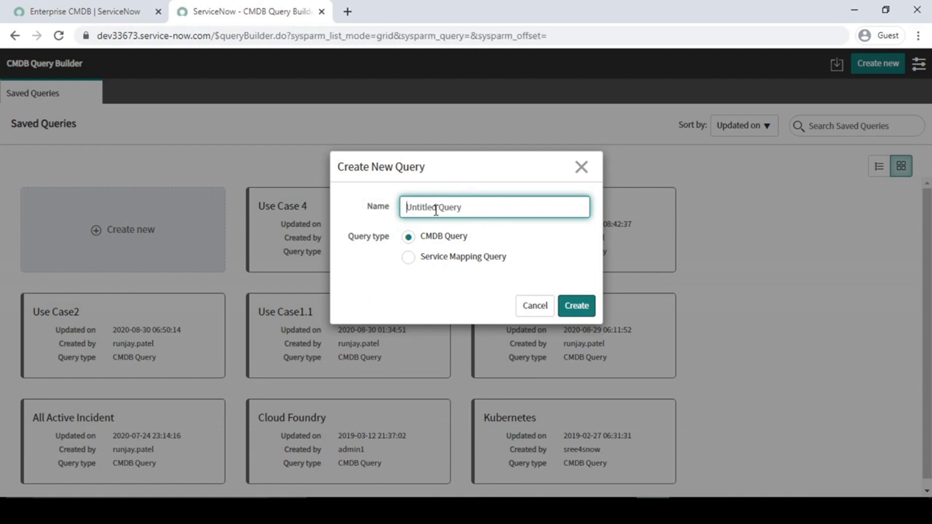
type("Get All DB")
left_click_drag(452, 208, 320, 198)
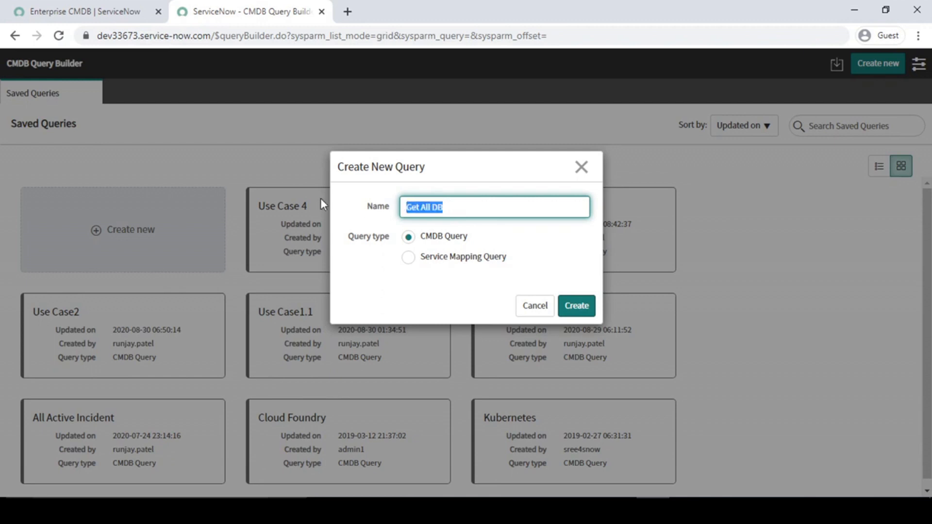
left_click(577, 312)
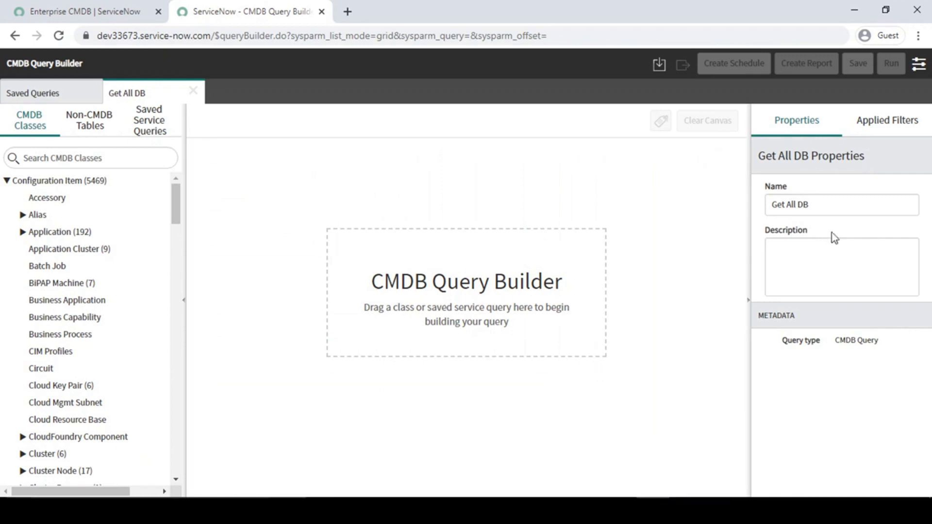
Look over the new query's name and description properties, its applied filters and the CMDB class search
left_click(819, 206)
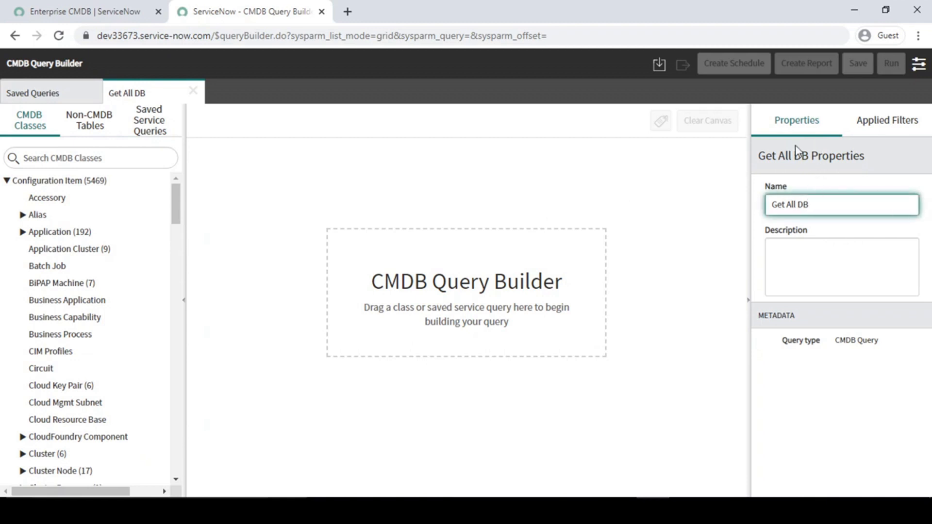
left_click_drag(826, 204, 745, 215)
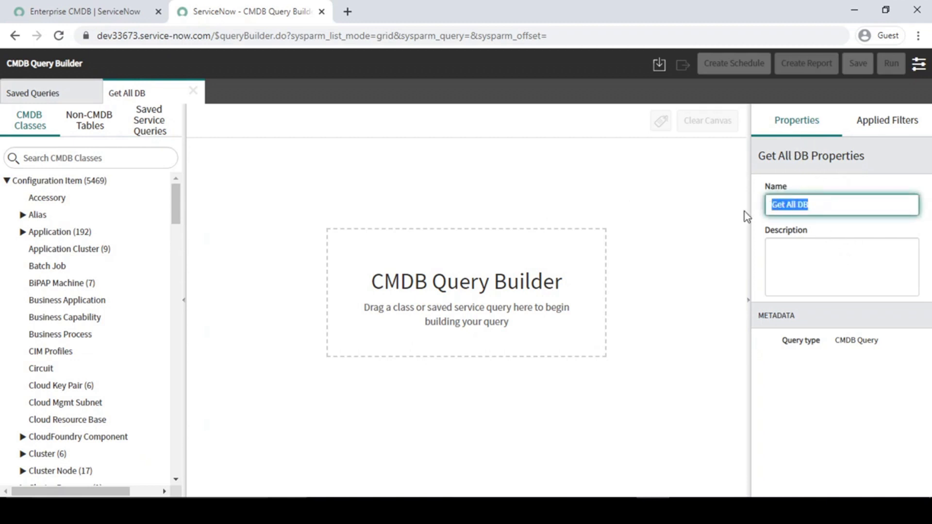
left_click(821, 259)
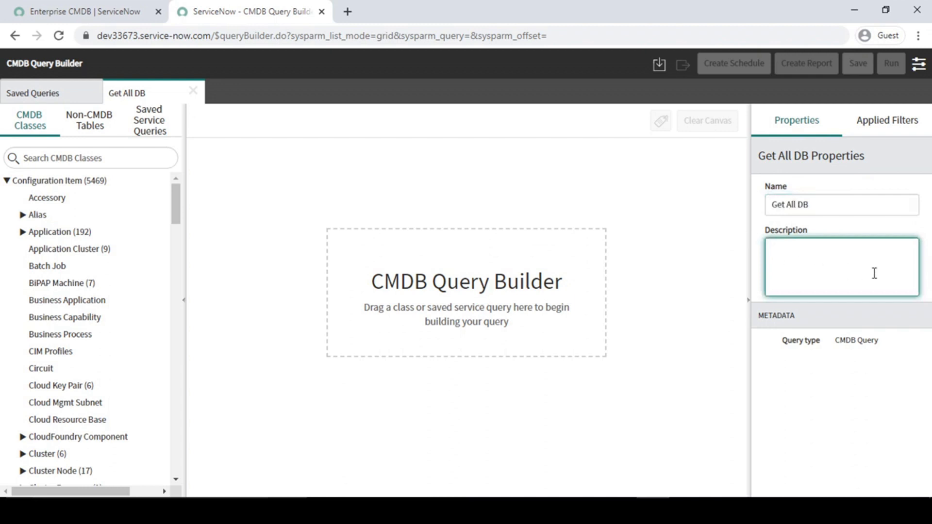
left_click(886, 127)
left_click(800, 130)
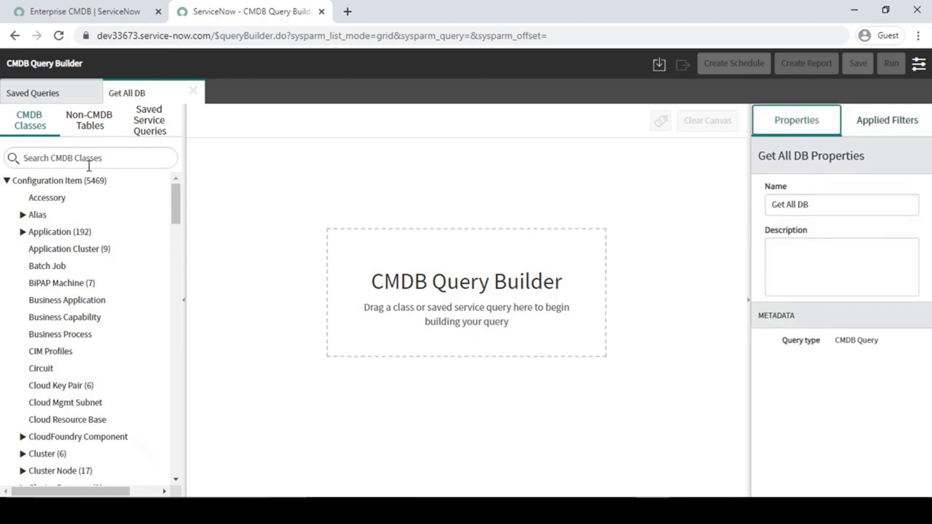
left_click(54, 156)
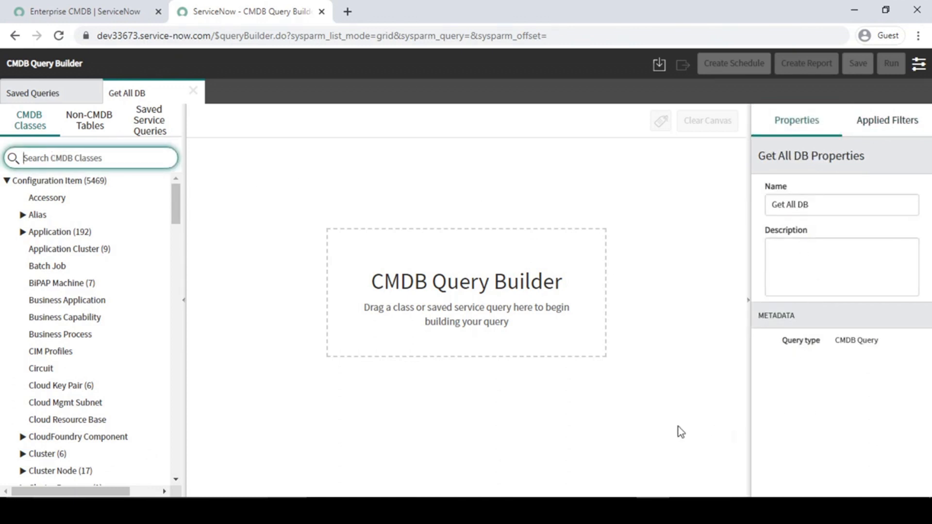
Switch to the Word document to check which class the first use case starts from, and return to the Query Builder
left_click(619, 508)
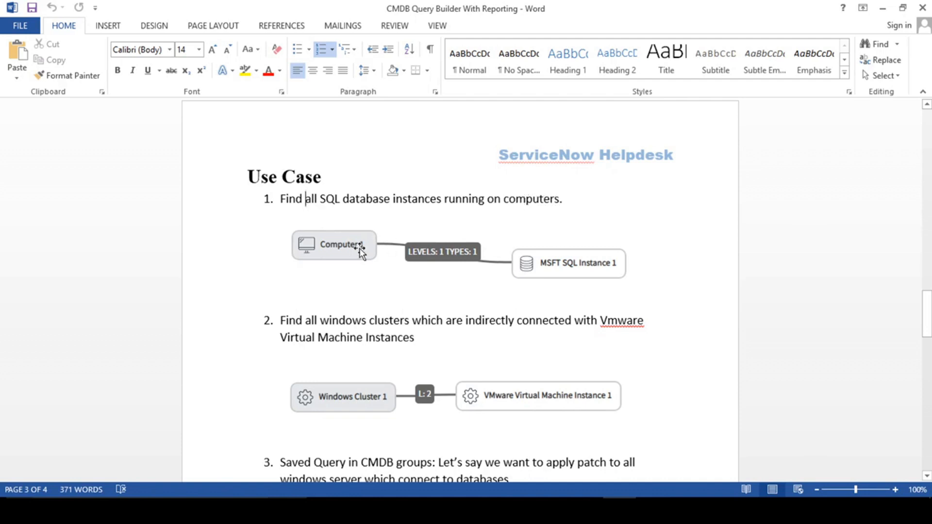
left_click_drag(503, 199, 526, 199)
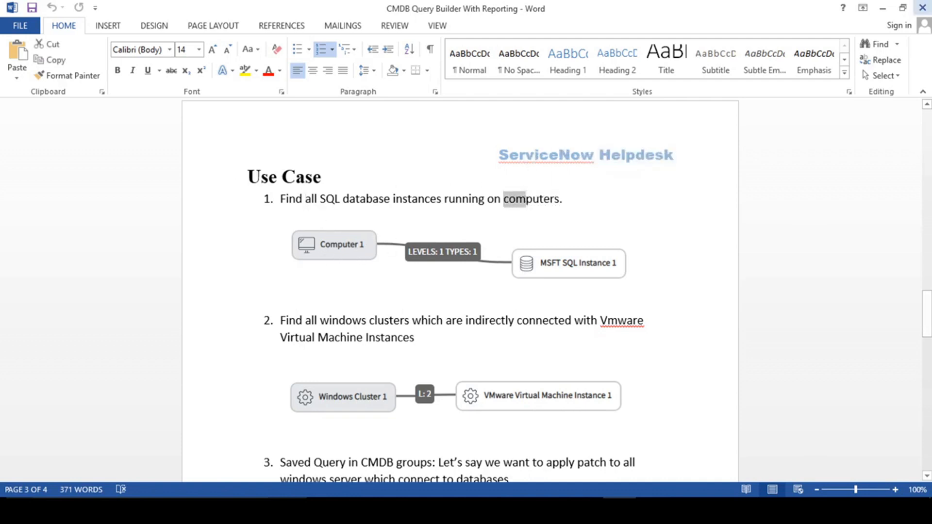
left_click(886, 9)
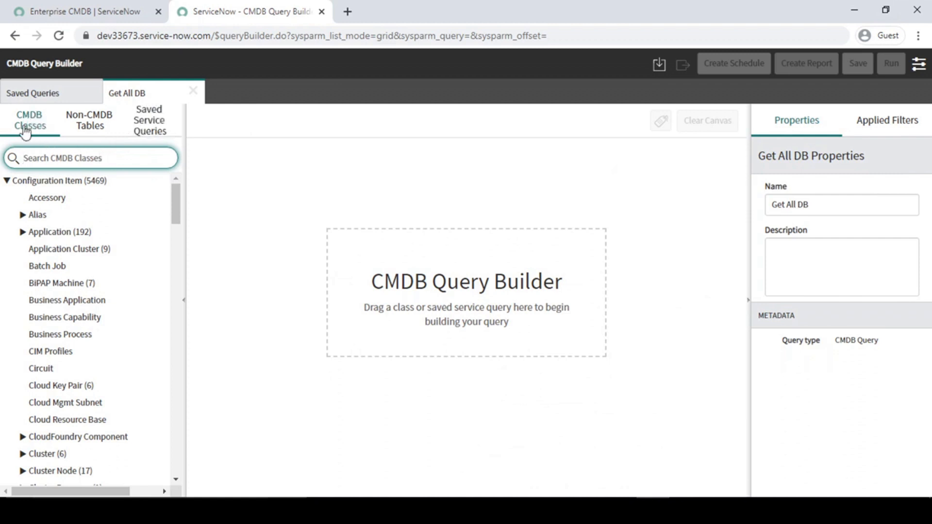
View the available non-CMDB tables and go back to the CMDB classes
left_click(90, 122)
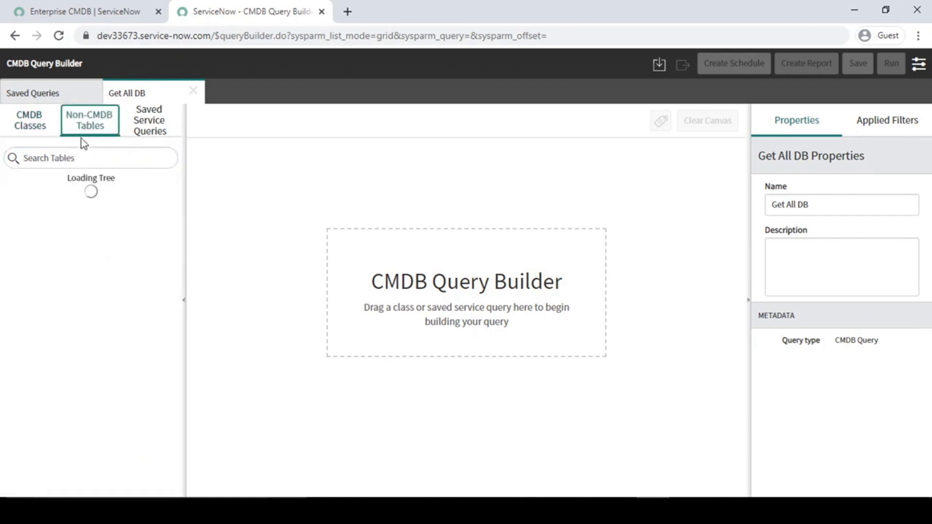
left_click(115, 156)
left_click(30, 123)
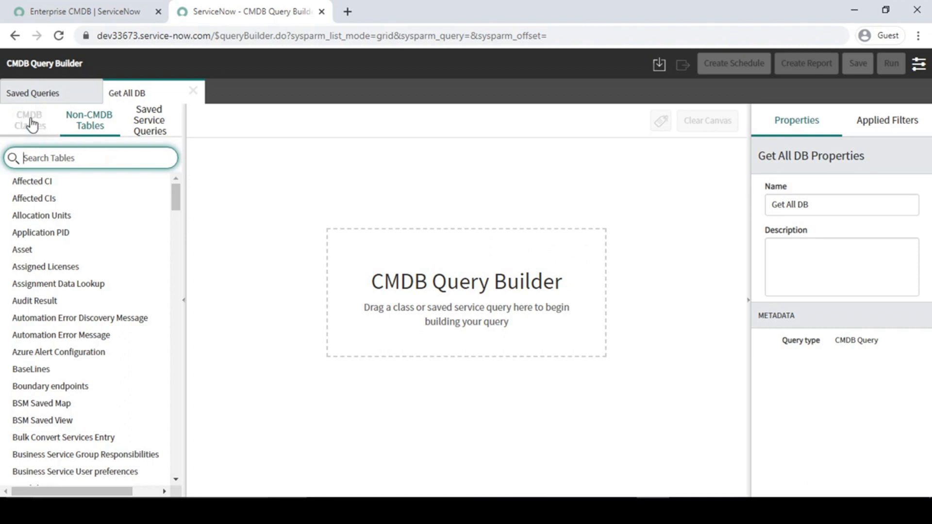
Search the CMDB classes for "computer" and place the Computer class under Hardware on the query canvas
left_click(64, 160)
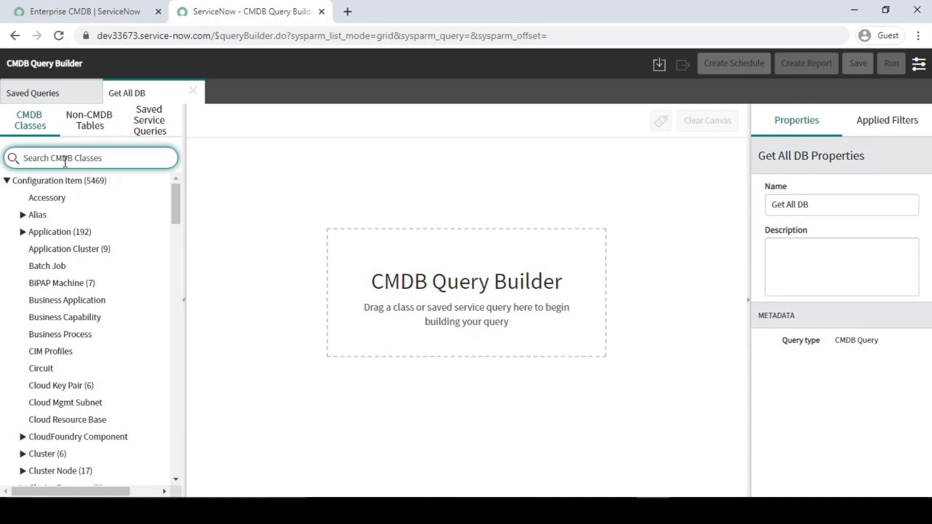
type("comp")
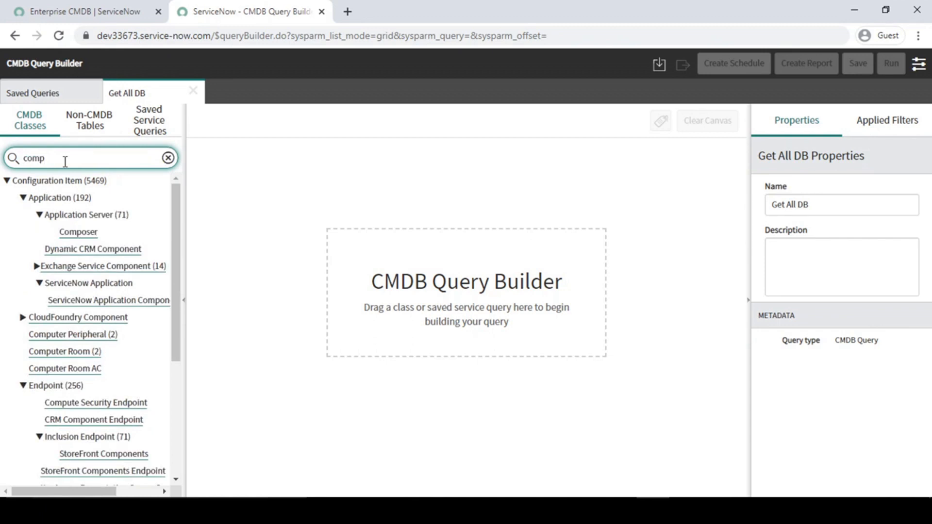
type("uter")
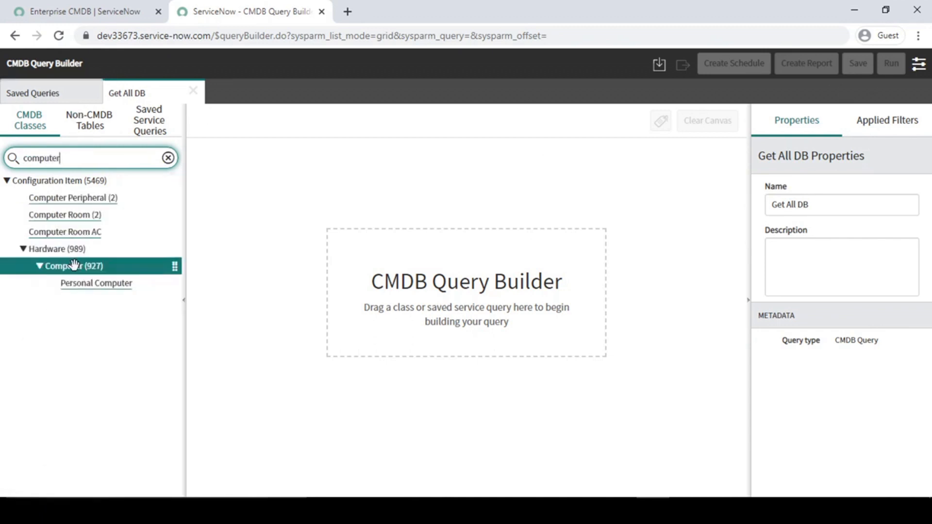
left_click_drag(83, 271, 423, 271)
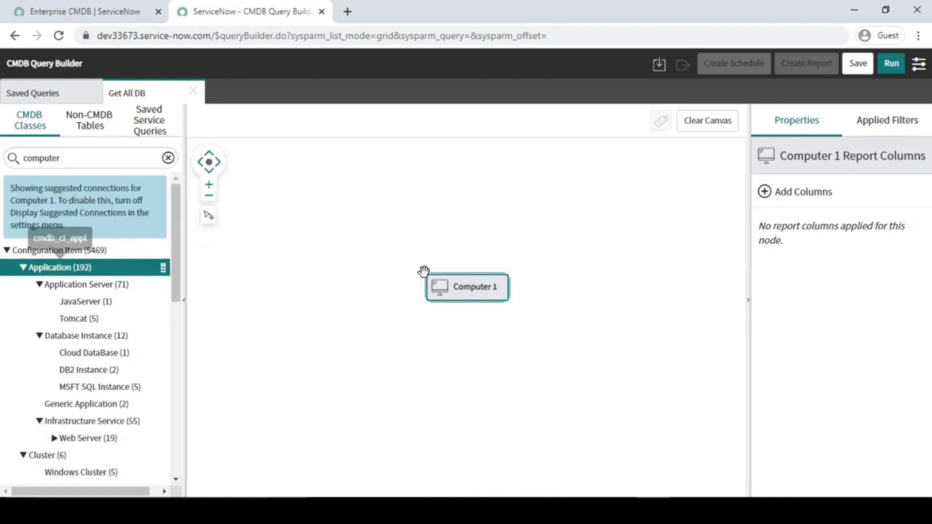
Move the Computer node to the upper-left area of the query canvas and deselect it
left_click_drag(474, 293, 334, 211)
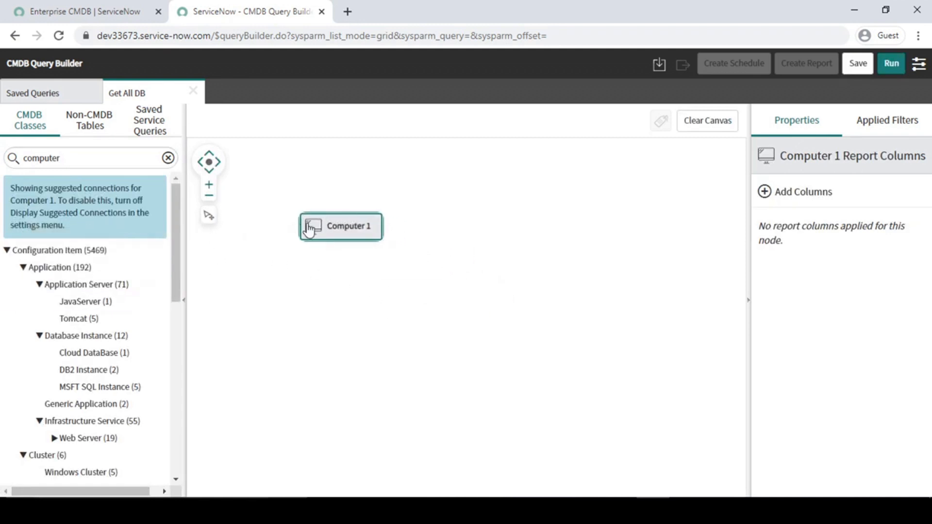
left_click(468, 275)
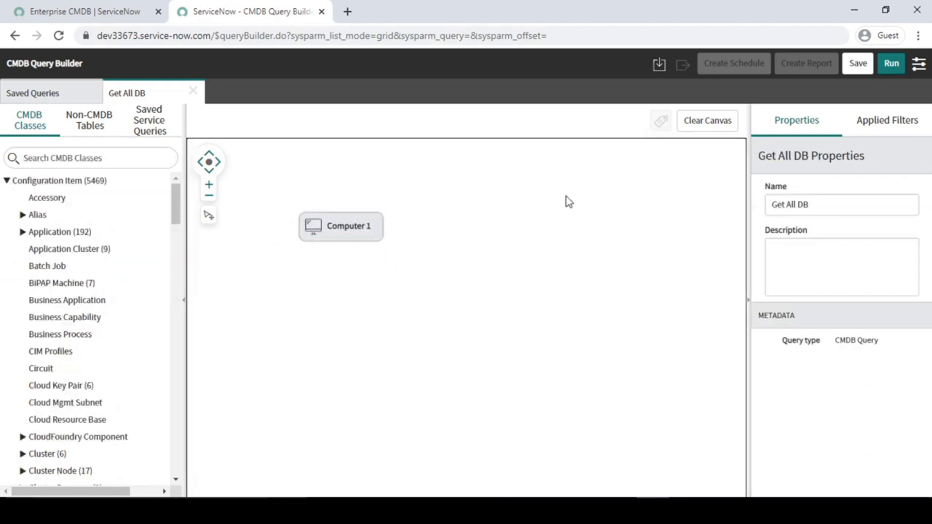
Compare the full CMDB class list with the suggested connection classes for the Computer node
mouse_move(322, 240)
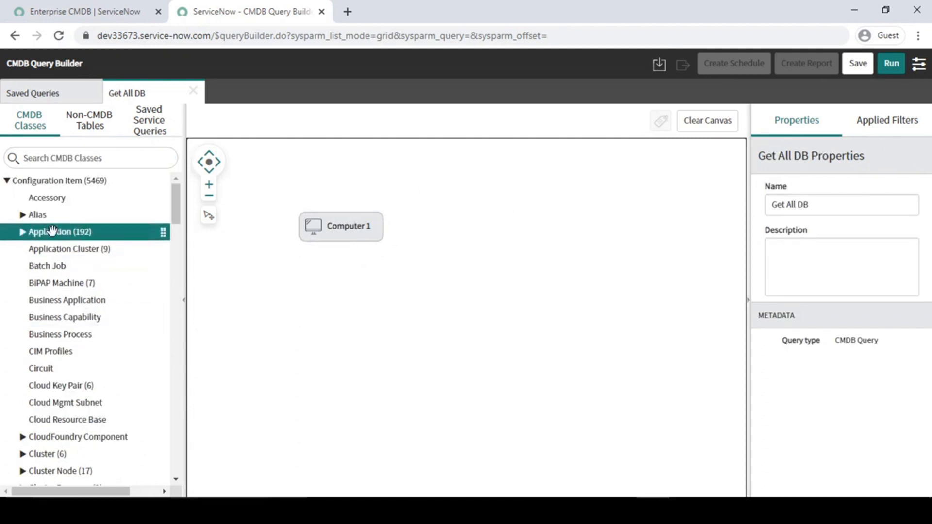
scroll(57, 290, "down", 1)
scroll(57, 290, "down", 15)
scroll(56, 288, "up", 18)
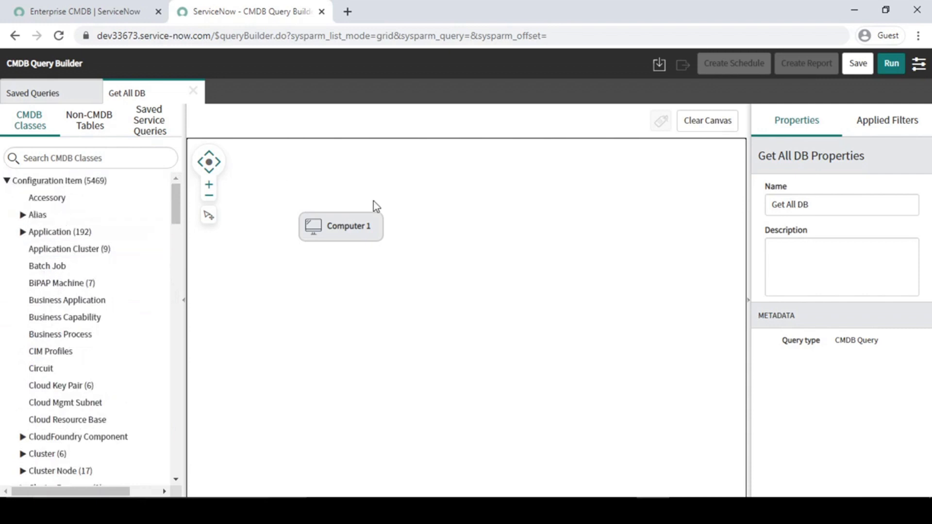
left_click(352, 233)
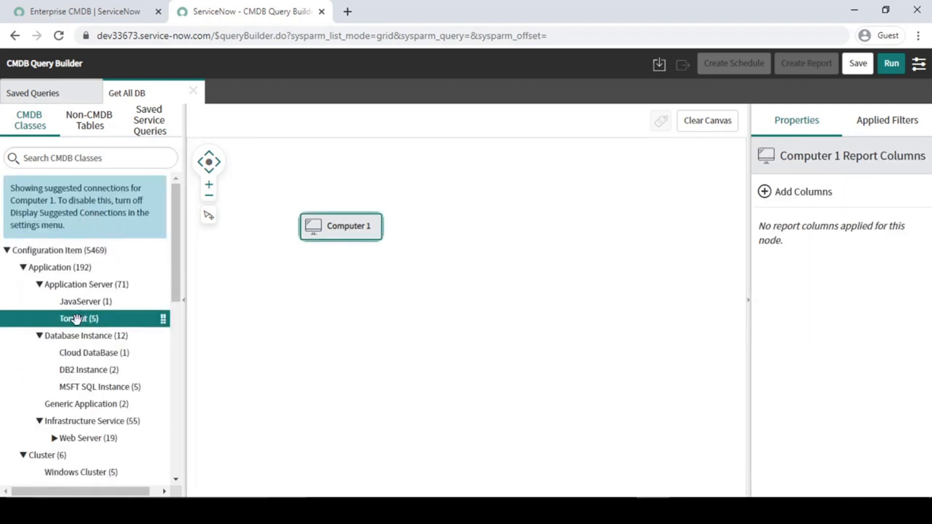
scroll(77, 335, "down", 8)
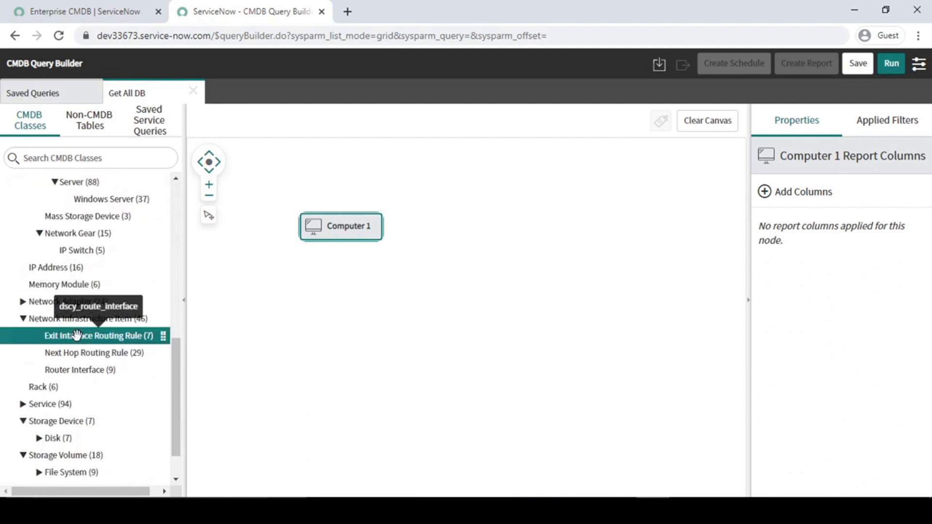
scroll(77, 335, "up", 10)
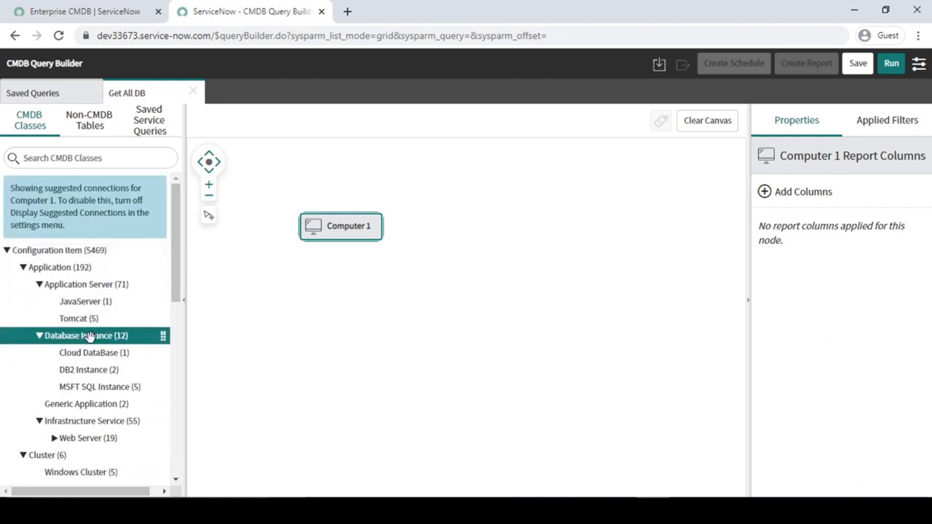
scroll(89, 336, "down", 5)
scroll(89, 335, "down", 5)
Check the first use case in the Word document, search the CMDB classes for "msft" and place MSFT SQL Instance on the query canvas
mouse_move(352, 234)
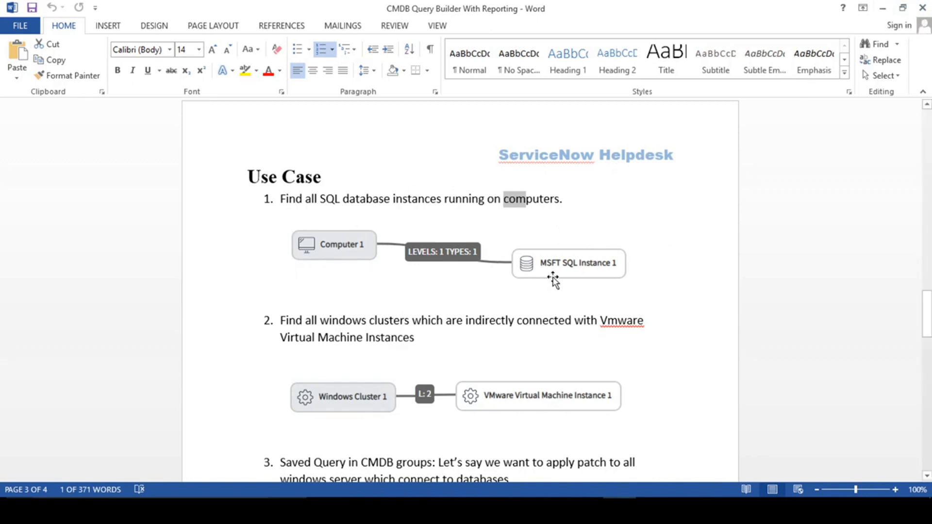
left_click(883, 8)
left_click(59, 158)
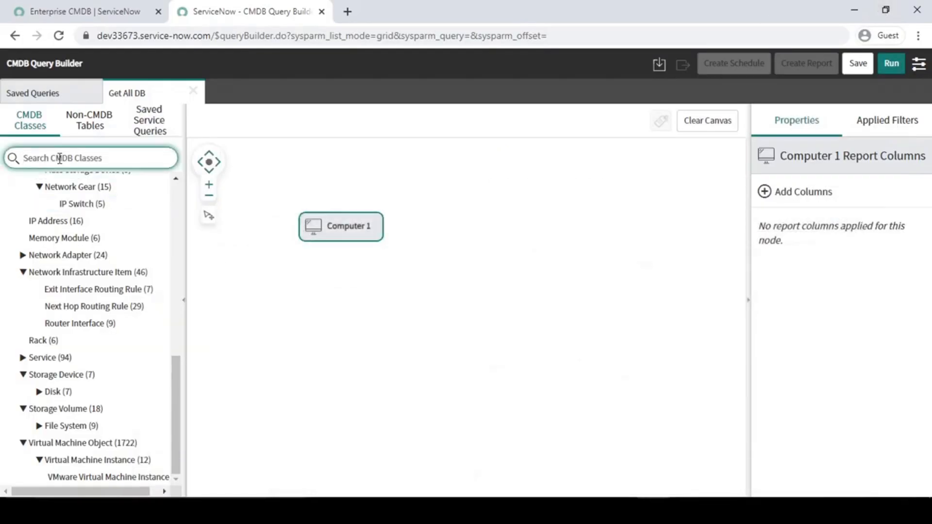
type("msft")
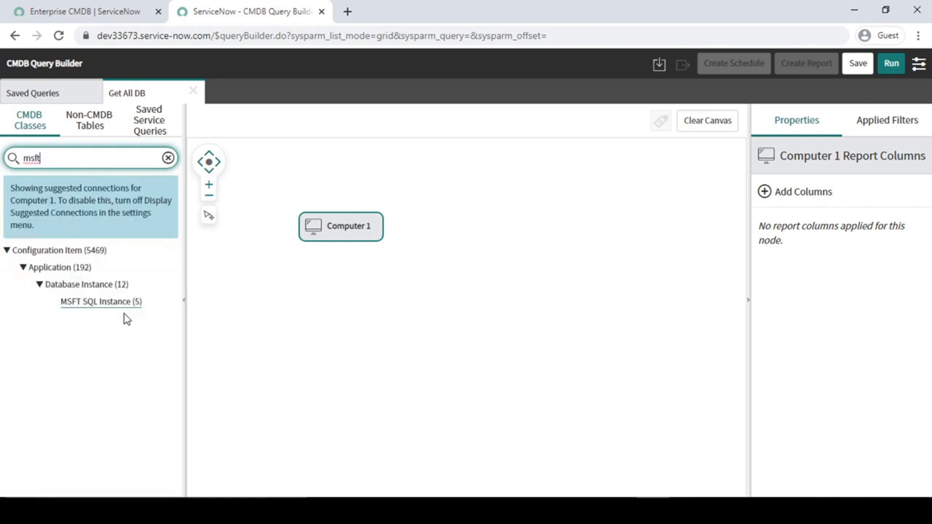
left_click_drag(91, 302, 500, 246)
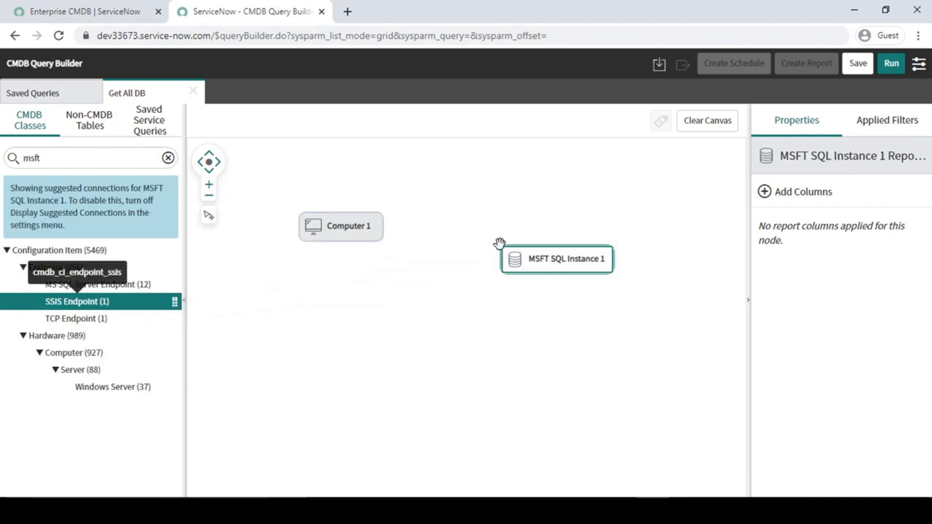
Move the MSFT SQL Instance node level with the Computer node on the canvas
mouse_move(561, 261)
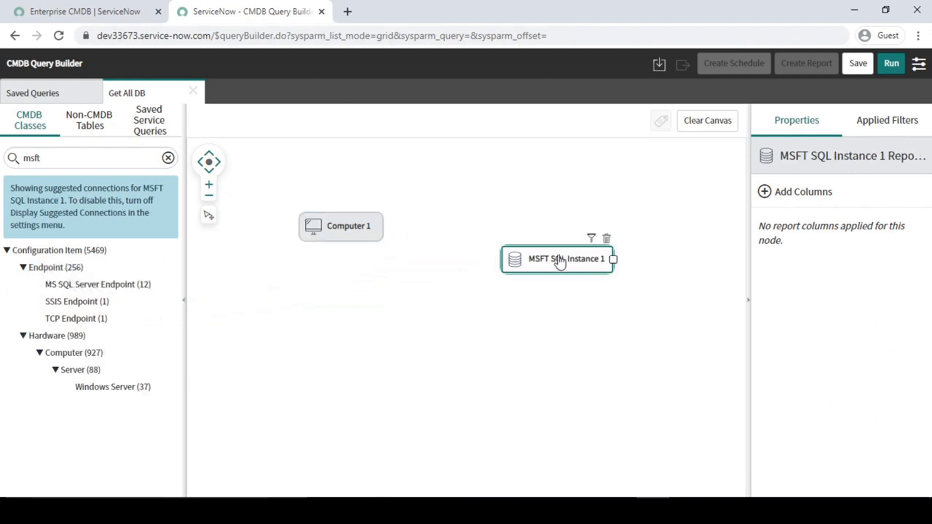
left_click(543, 278)
left_click(563, 262)
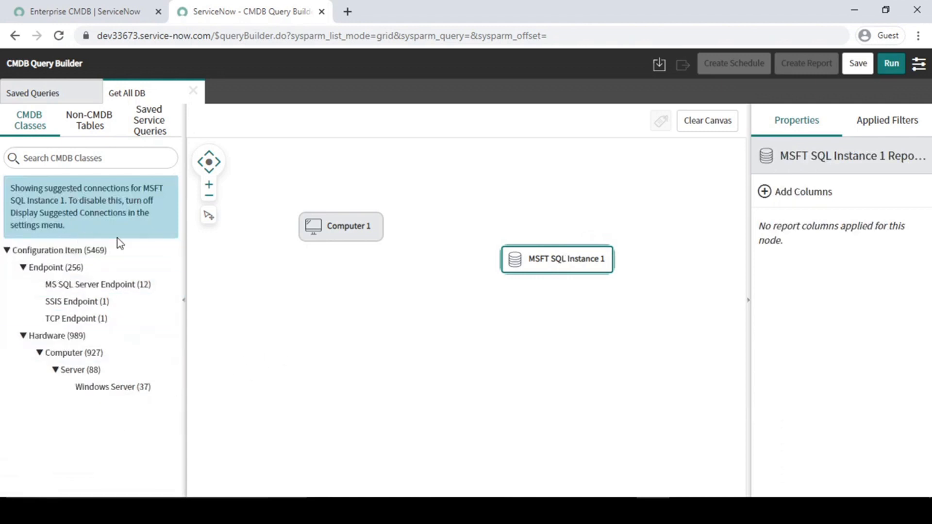
left_click_drag(556, 258, 542, 225)
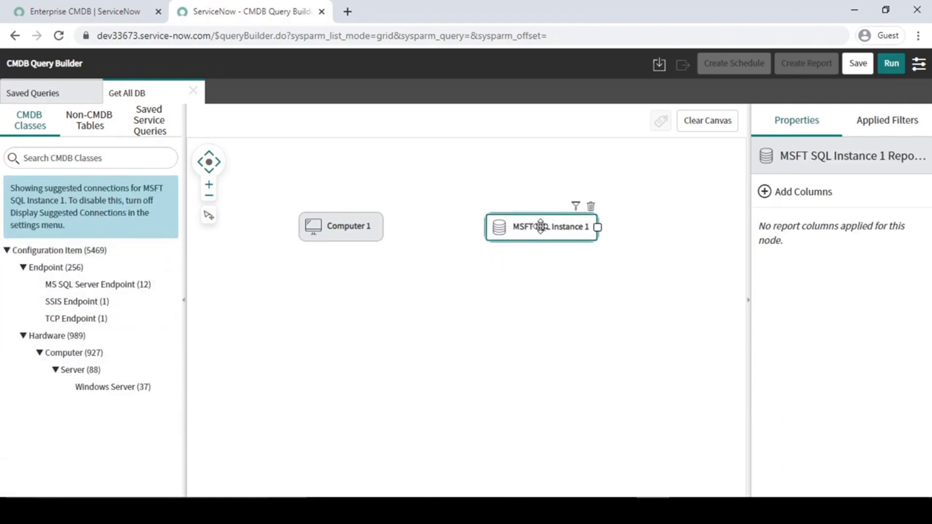
Connect the Computer node to the MSFT SQL Instance node
mouse_move(353, 234)
left_click_drag(382, 229, 384, 230)
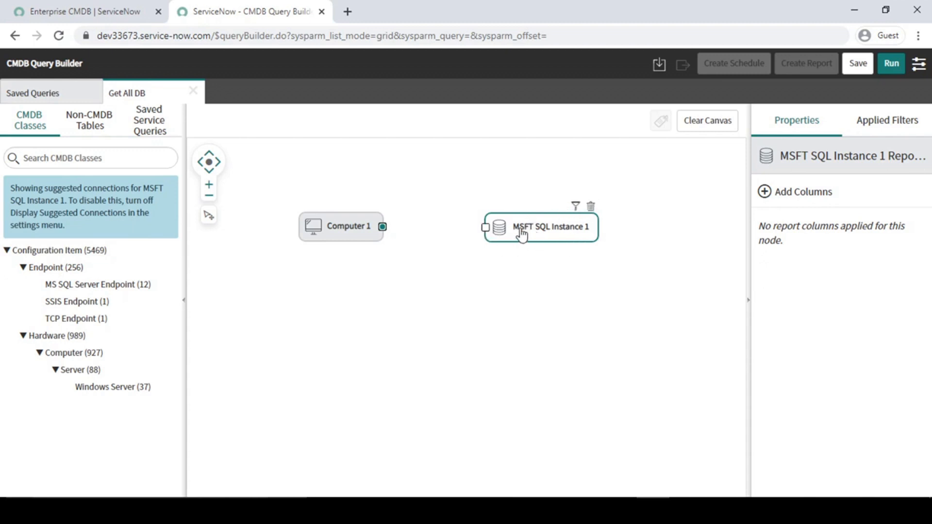
left_click(486, 231)
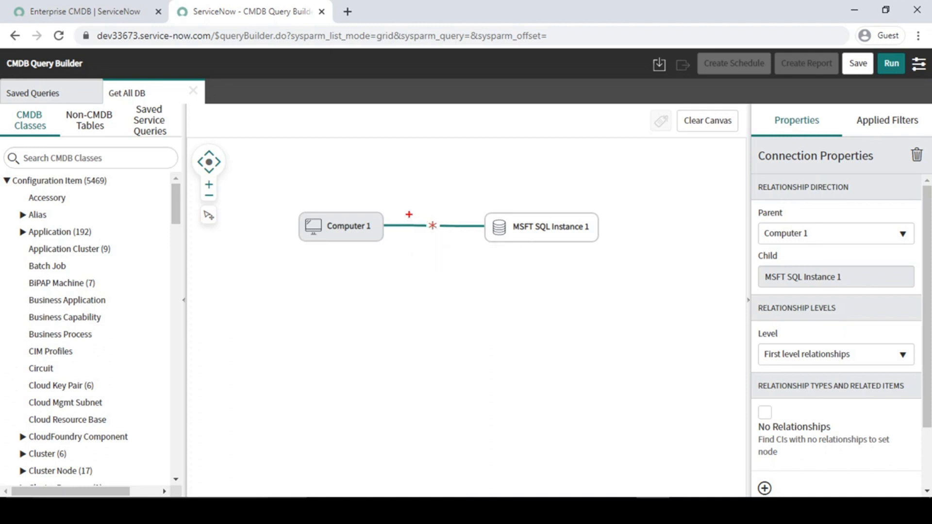
Review the new connection's parent choices, child class, relationship level and relationship type options
left_click_drag(393, 200, 462, 251)
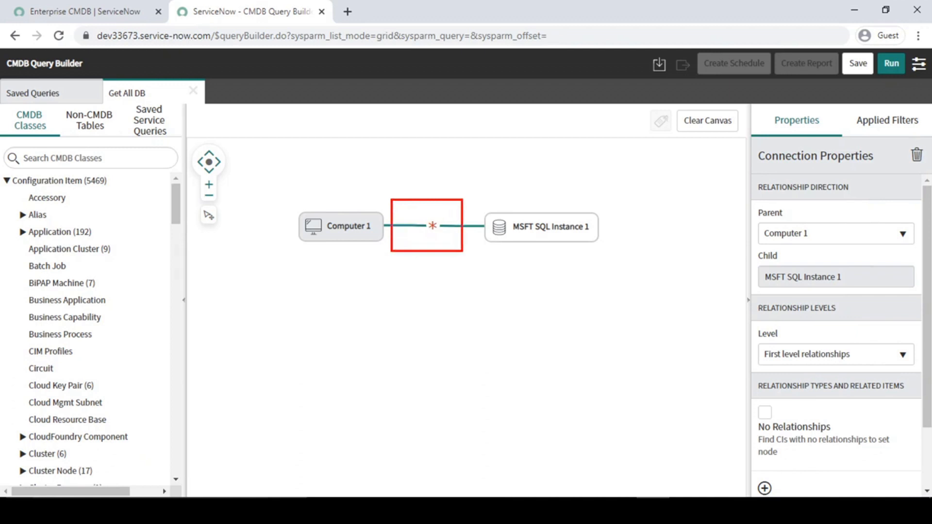
key("Escape")
mouse_move(454, 226)
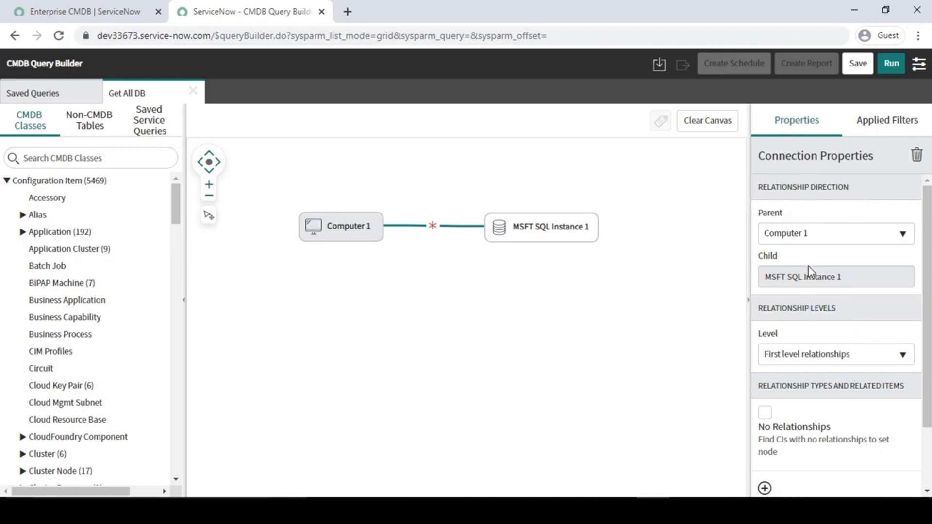
scroll(797, 350, "down", 2)
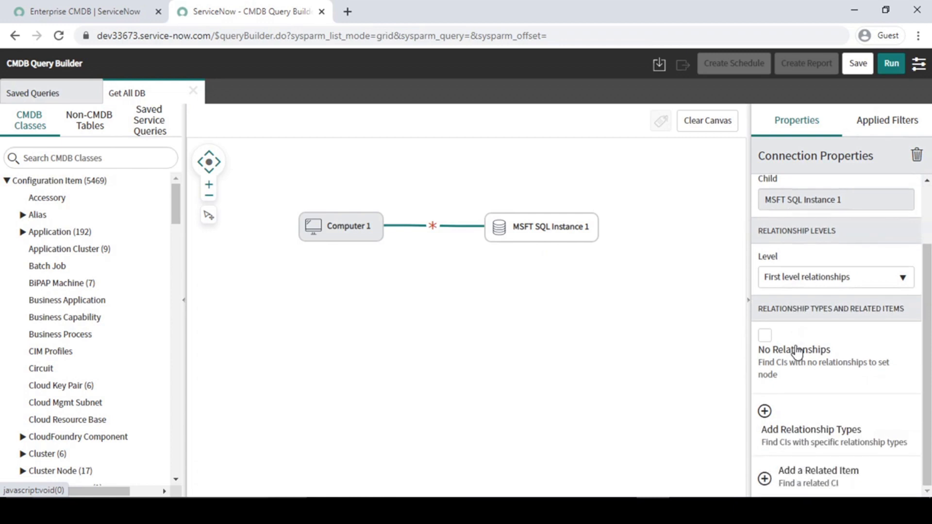
scroll(797, 350, "up", 2)
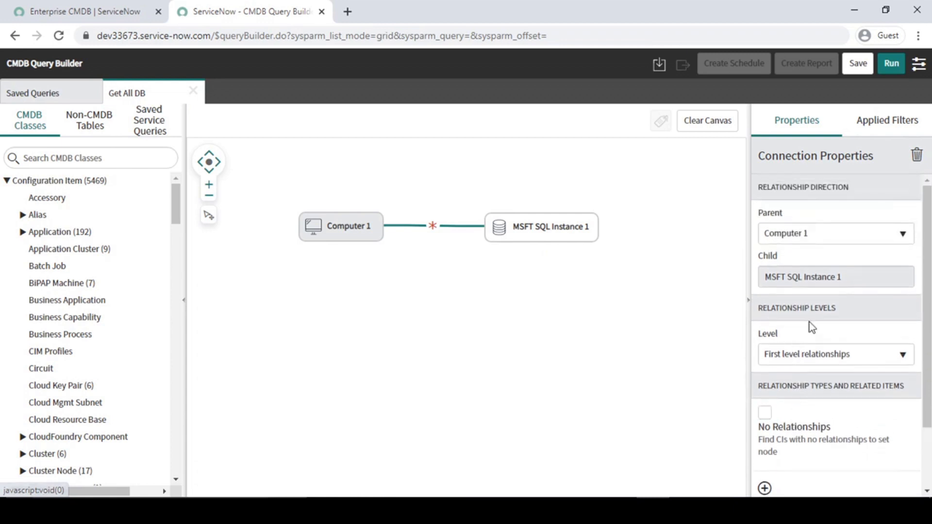
left_click(840, 234)
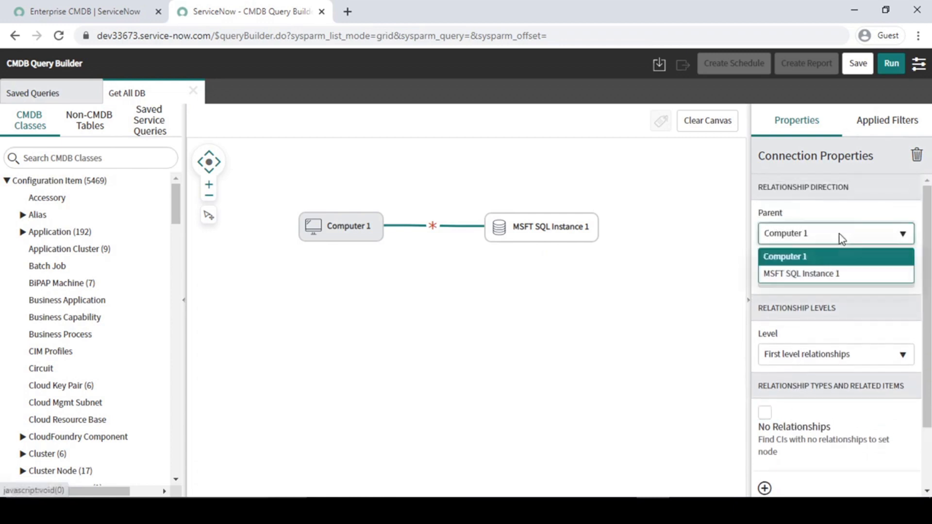
left_click(832, 216)
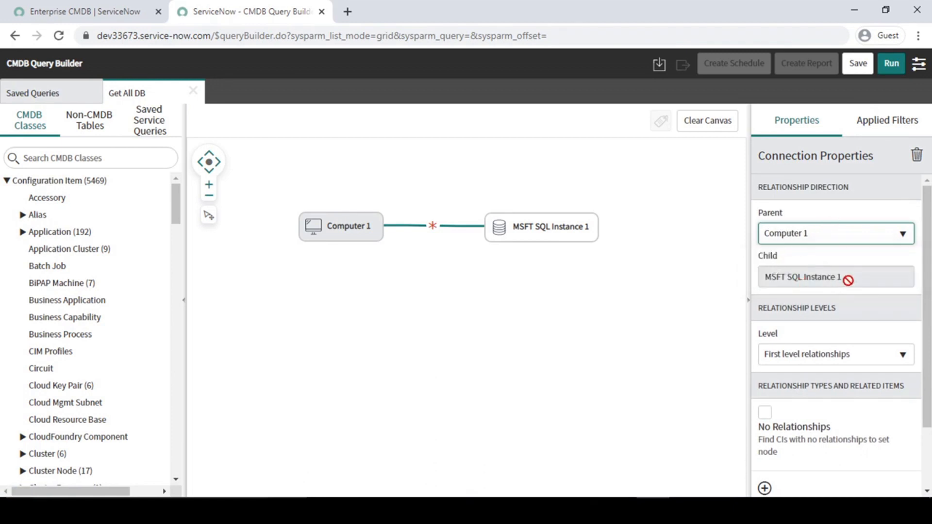
left_click_drag(842, 279, 758, 281)
left_click(824, 258)
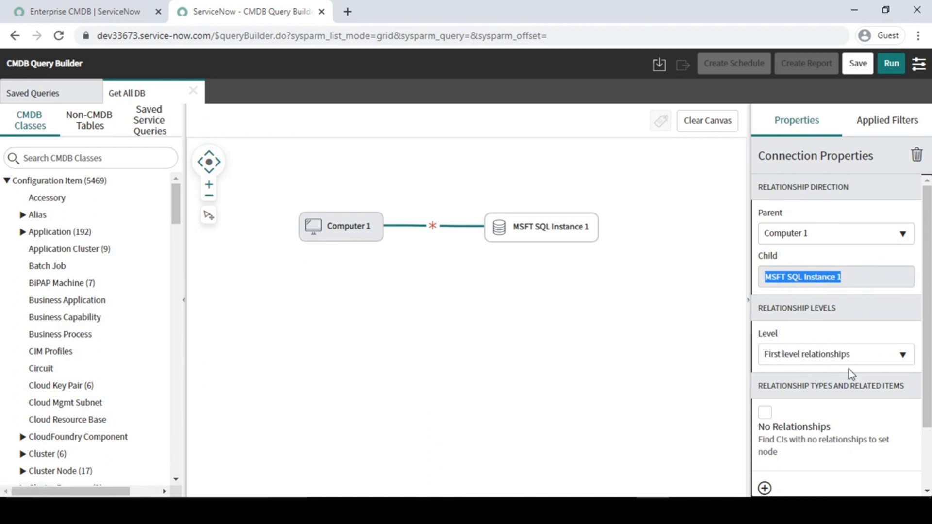
Add the relationship type "Runs on::Runs" to the connection between Computer and MSFT SQL Instance, and deselect the connection
scroll(830, 385, "down", 2)
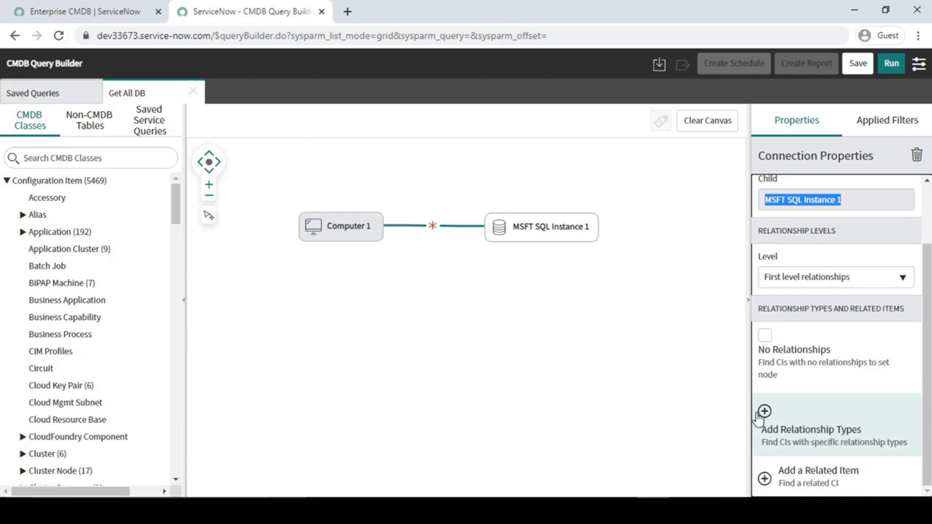
key("ctrl+2")
mouse_move(757, 395)
left_mouse_down()
mouse_move(838, 446)
mouse_move(920, 468)
left_mouse_up()
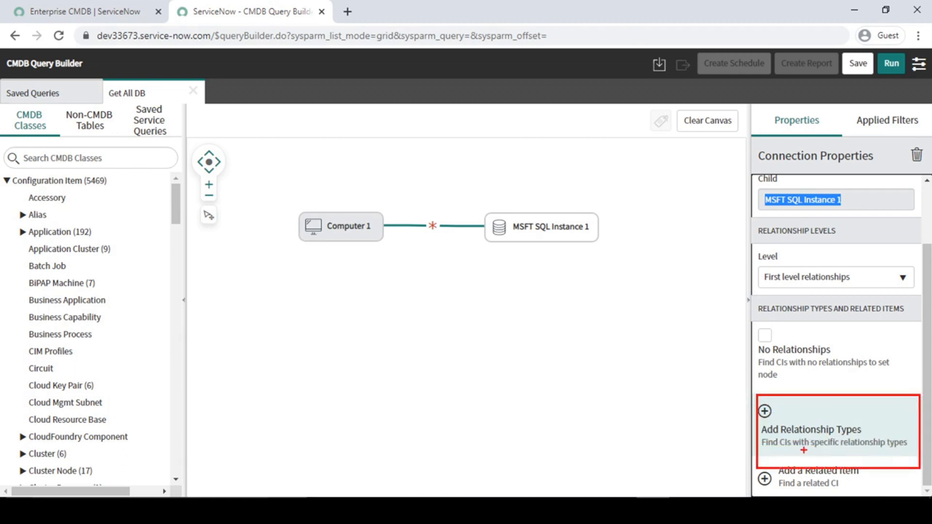
key("Escape")
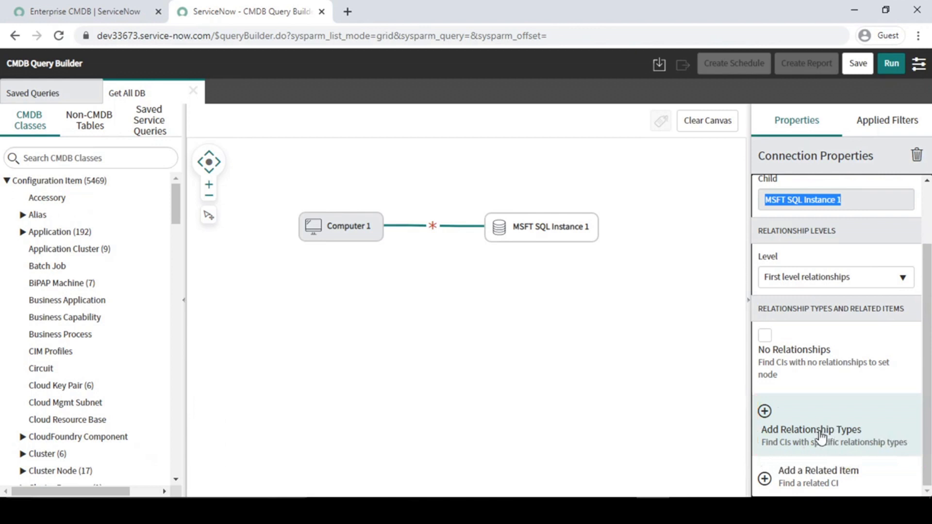
left_click(821, 436)
scroll(819, 339, "down", 1)
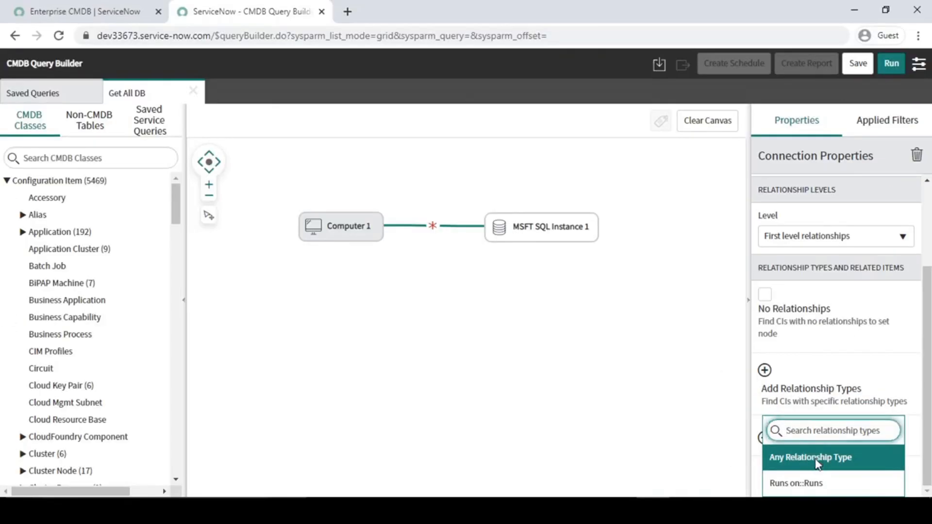
left_click(817, 463)
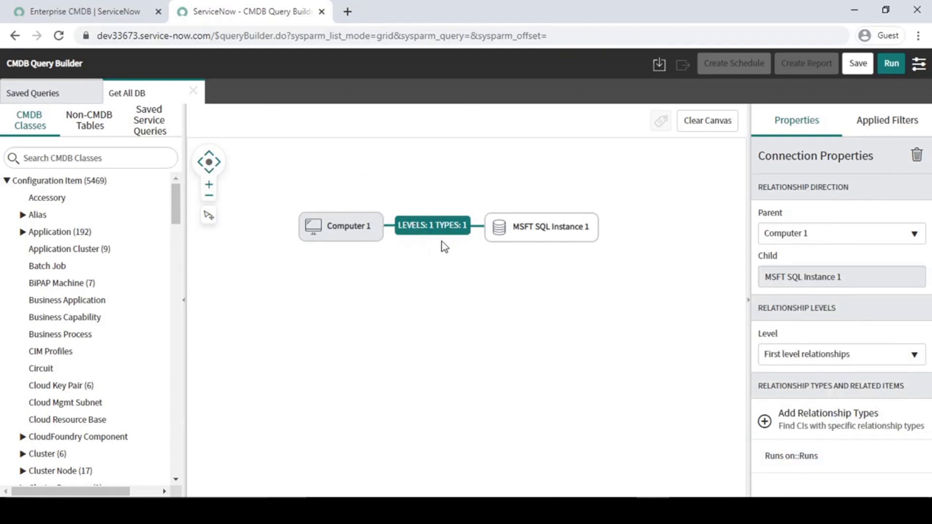
left_click(543, 177)
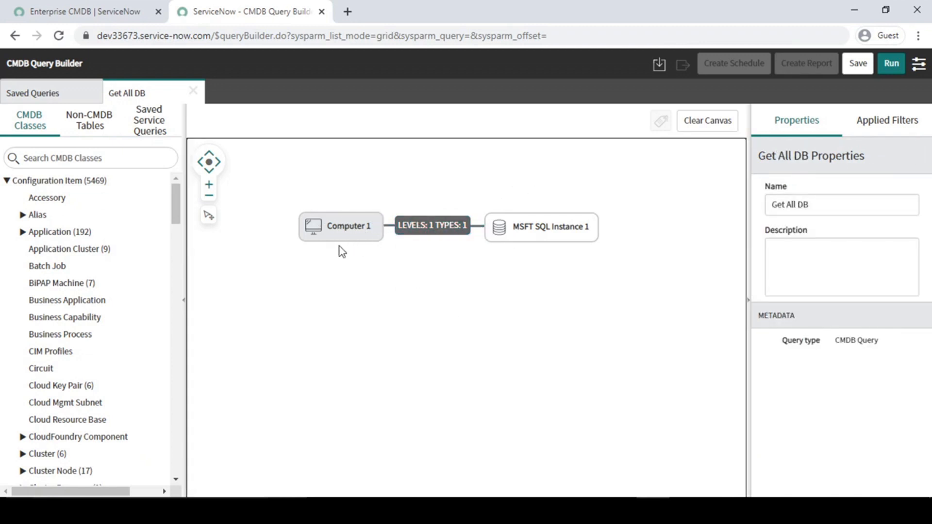
Save the Get All DB query and dismiss the notification
mouse_move(355, 240)
mouse_move(559, 224)
left_click(857, 64)
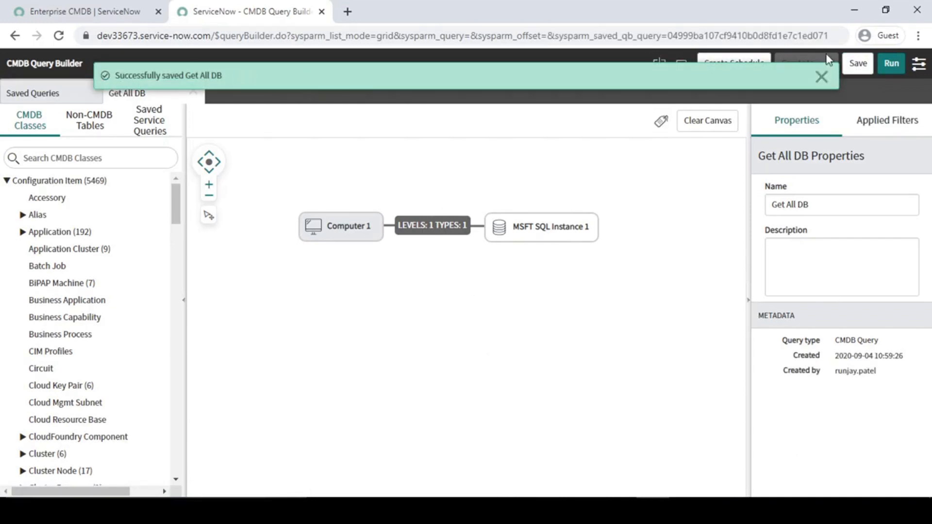
left_click(820, 77)
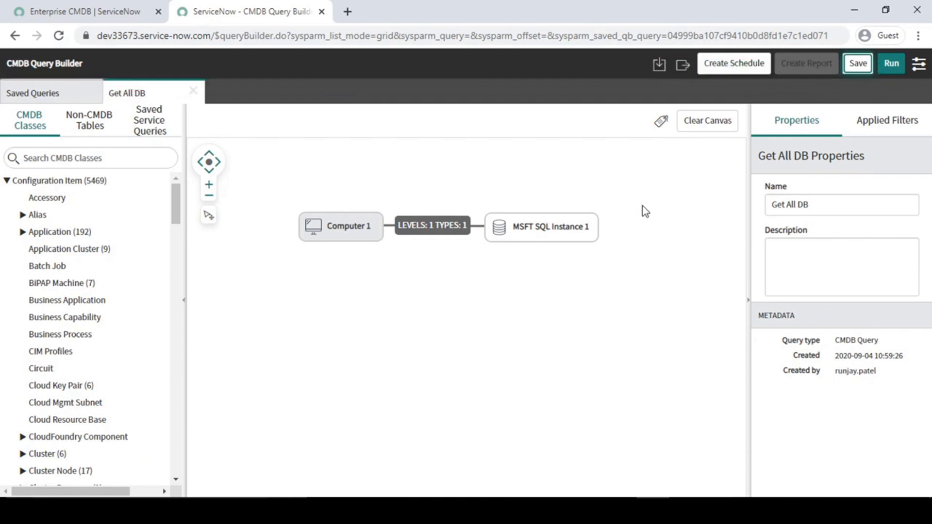
Run the Get All DB query, always allowing pop-ups and redirects from the ServiceNow instance, and rerun it to open the query results
left_click(891, 68)
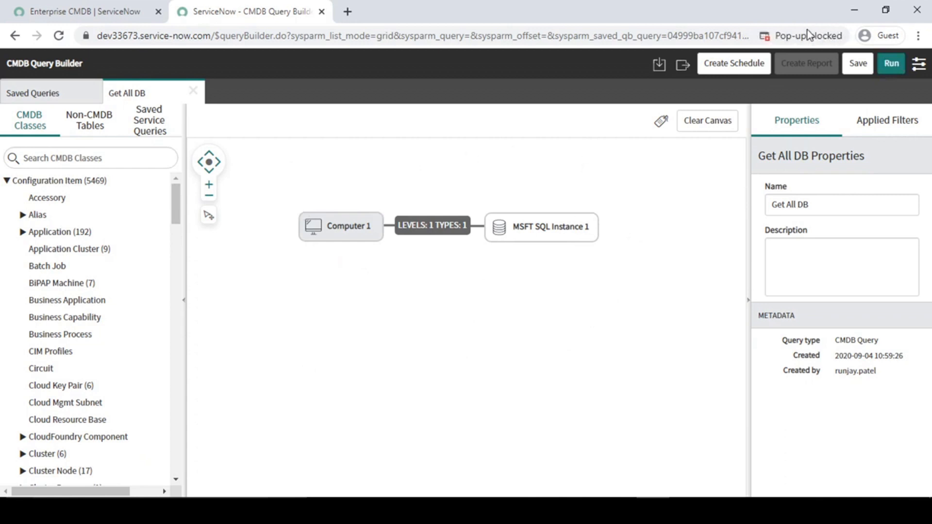
left_click(837, 36)
left_click(692, 114)
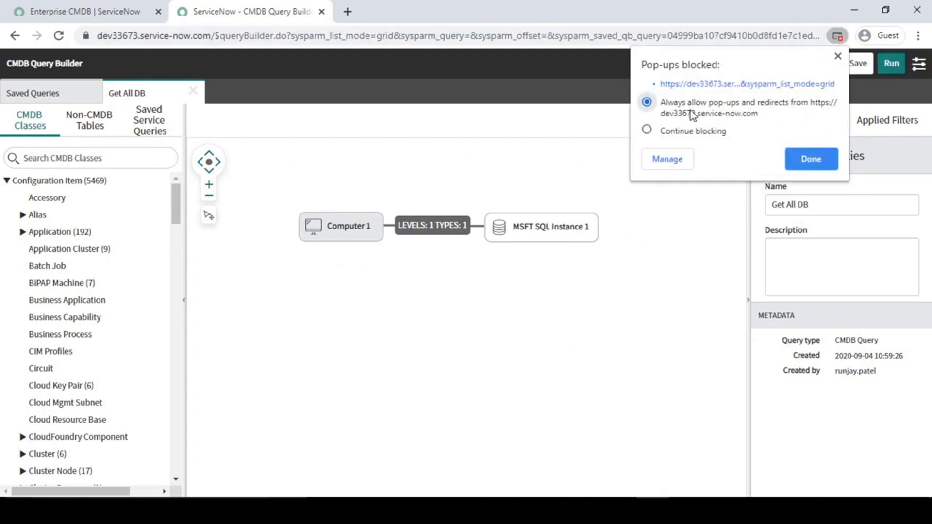
left_click(809, 162)
left_click(892, 71)
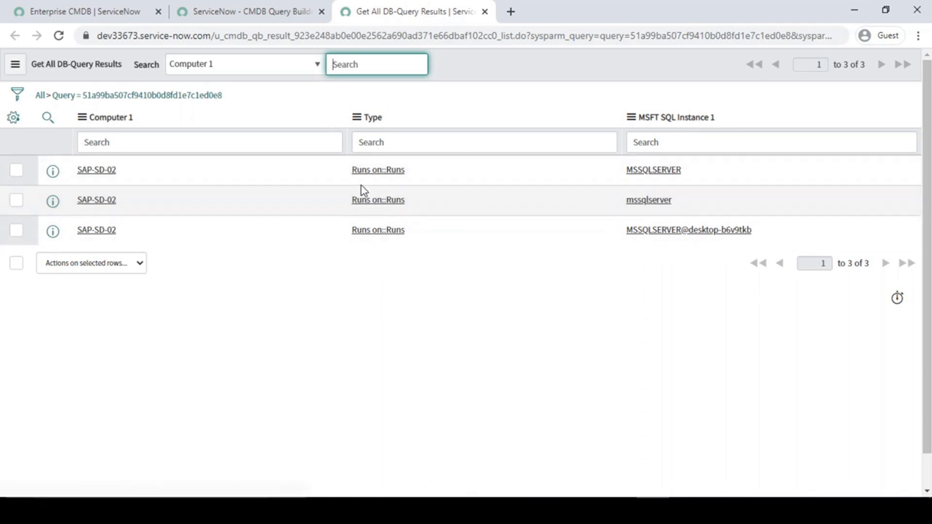
left_click(467, 259)
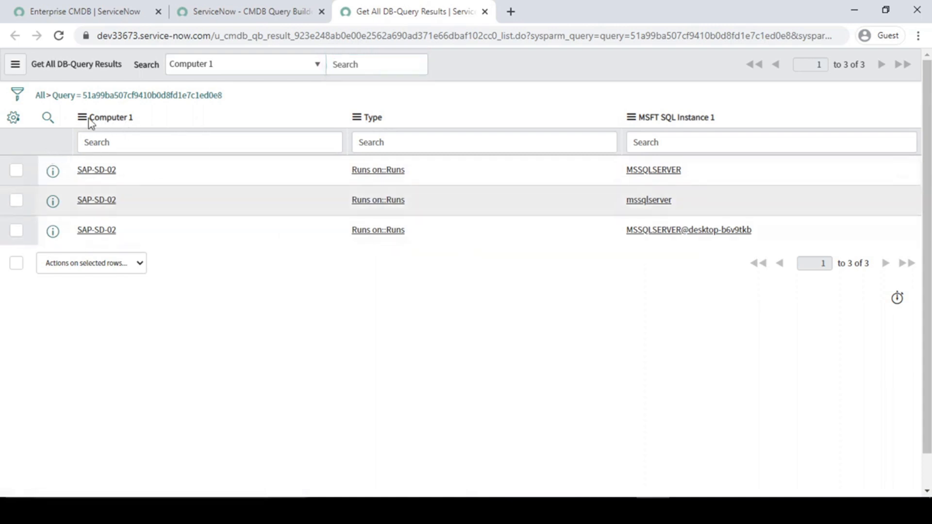
Return to the Get All DB query in the query builder, export it and download the XML file
left_click(258, 6)
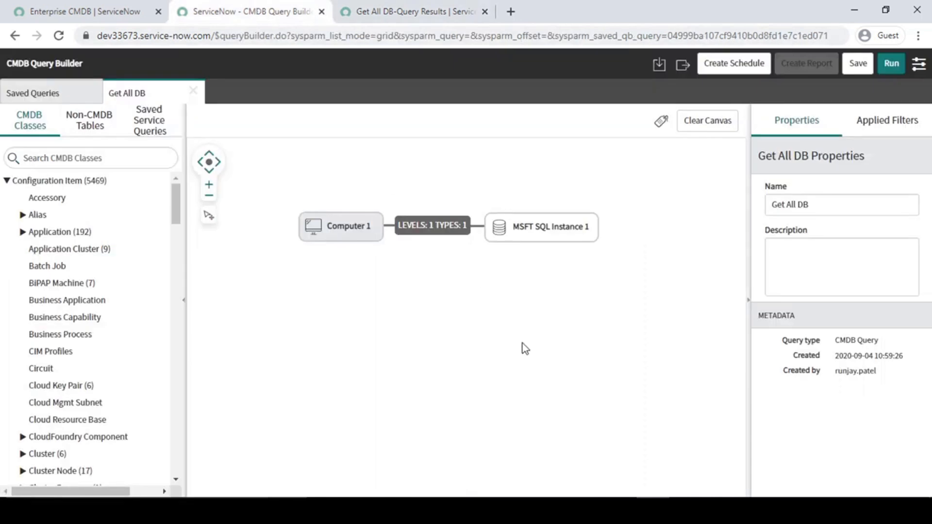
left_click(538, 300)
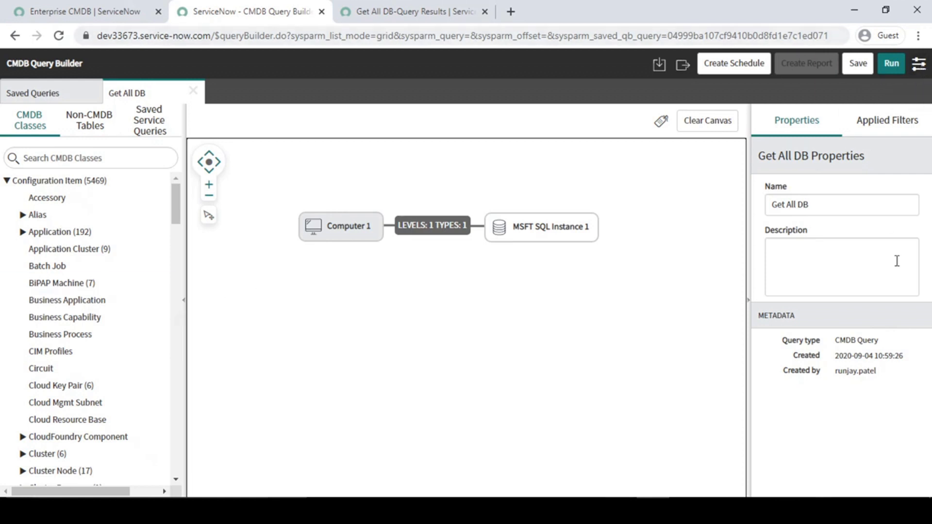
left_click(682, 66)
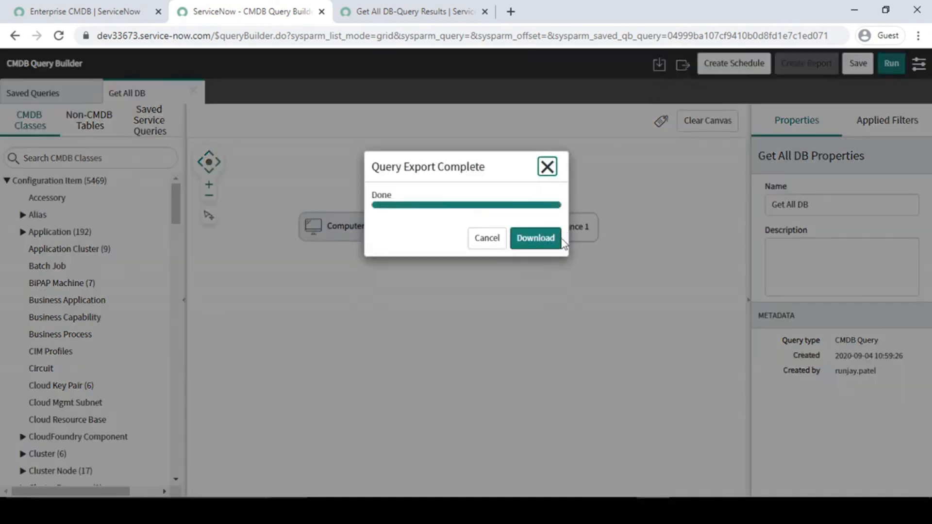
left_click(536, 244)
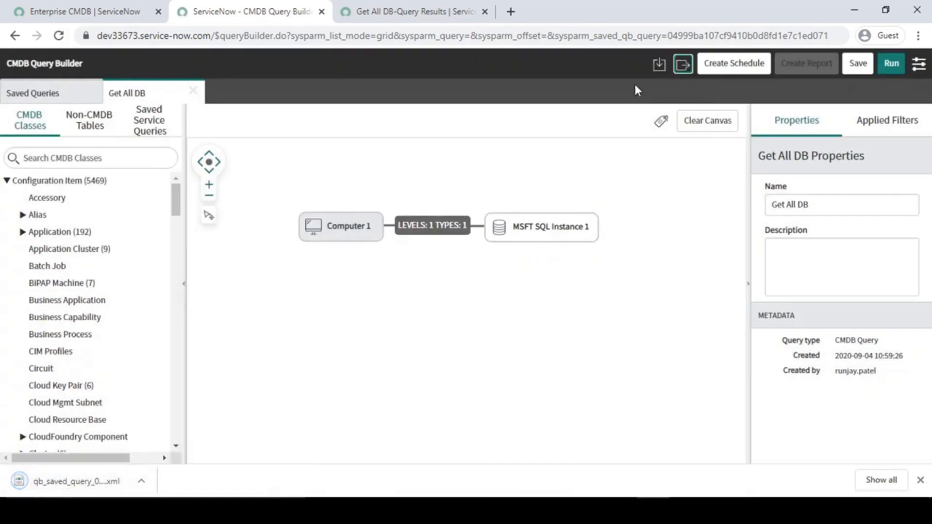
Bring up the file chooser for importing a query and dismiss it without selecting a file
left_click(658, 63)
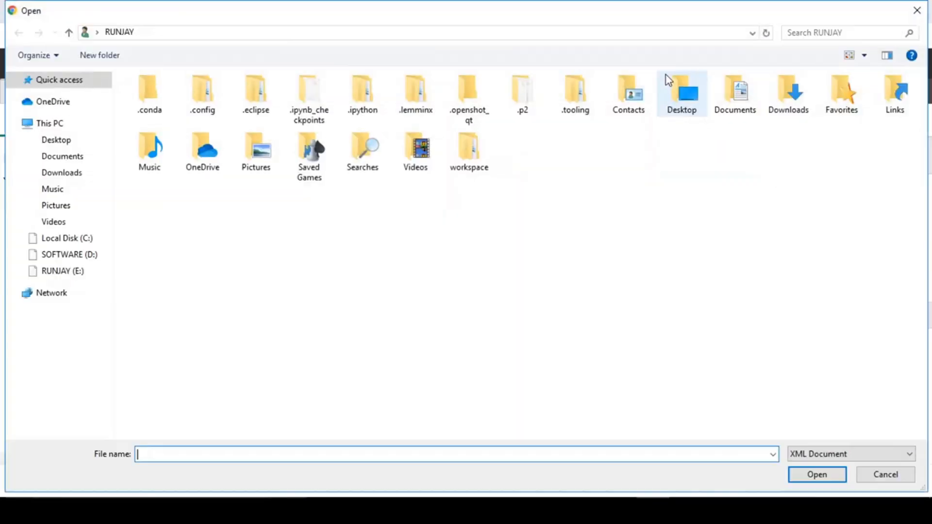
left_click(917, 10)
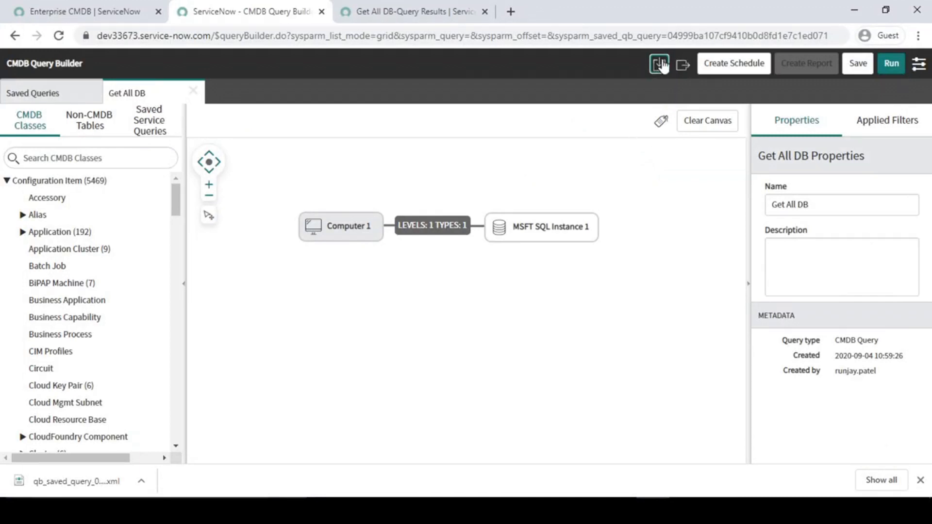
left_click(670, 204)
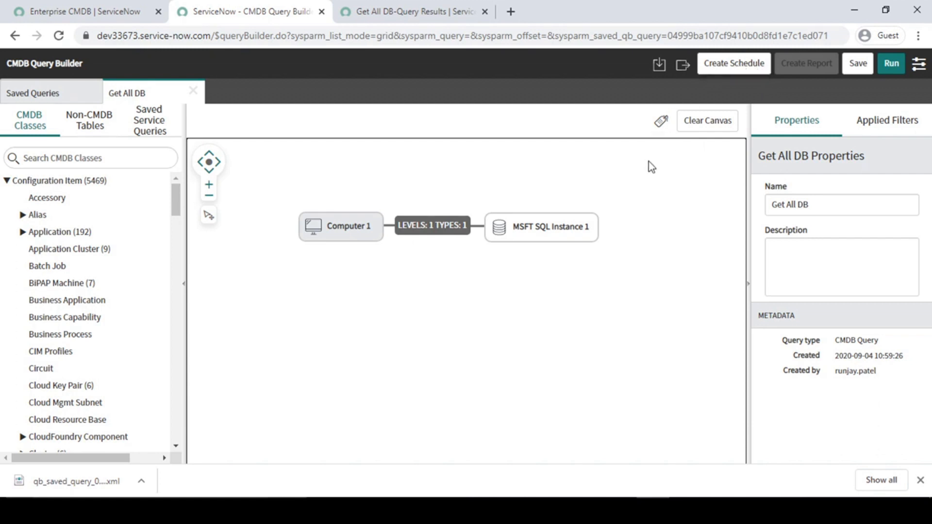
Add the query tag "Find Computer" to the Get All DB query
left_click(660, 124)
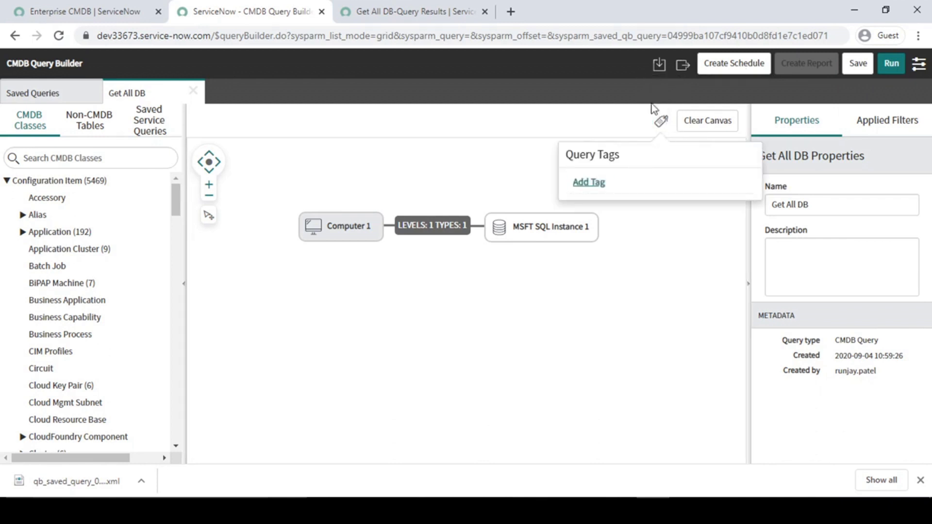
left_click(588, 183)
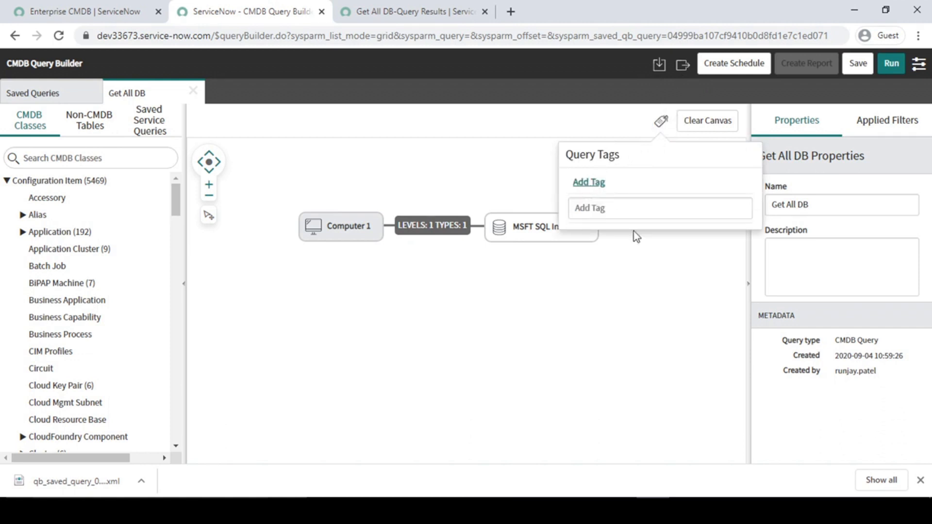
left_click(609, 209)
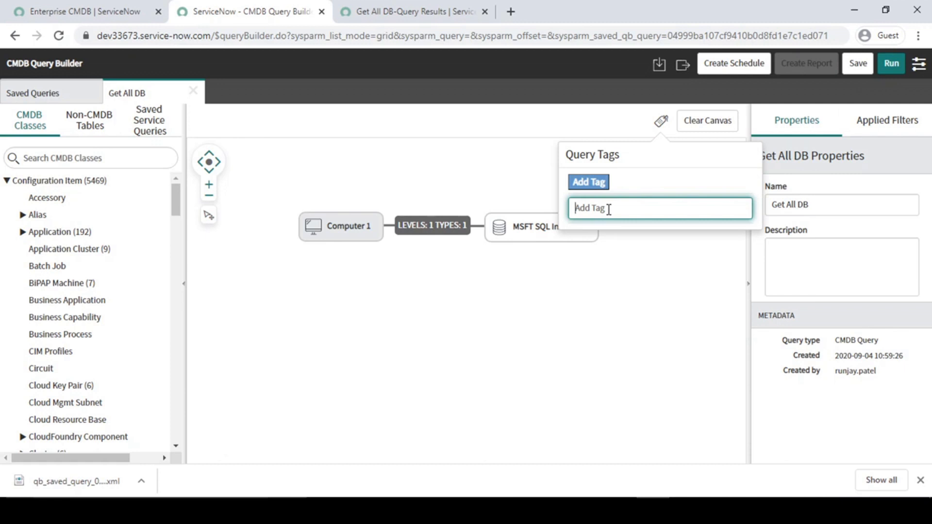
type("F")
key("Return")
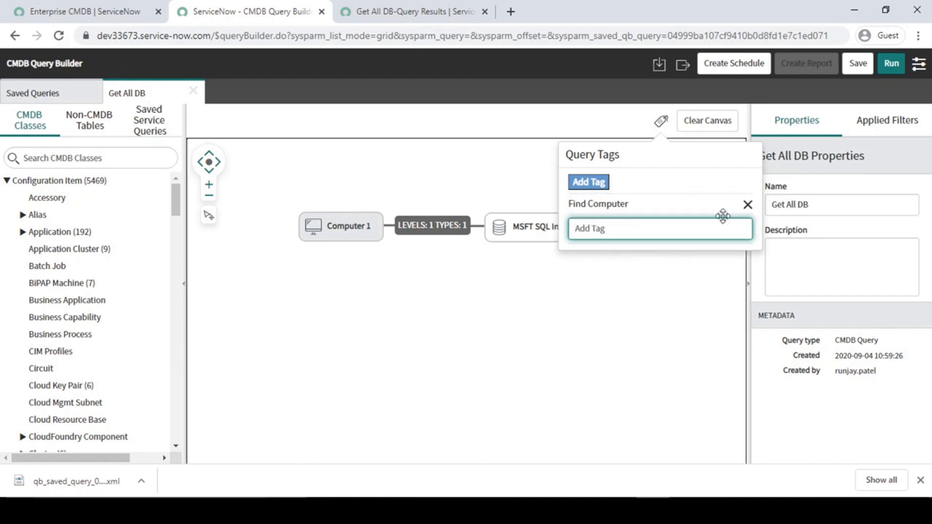
Save the tagged Get All DB query and dismiss the notification
left_click(895, 72)
left_click(864, 68)
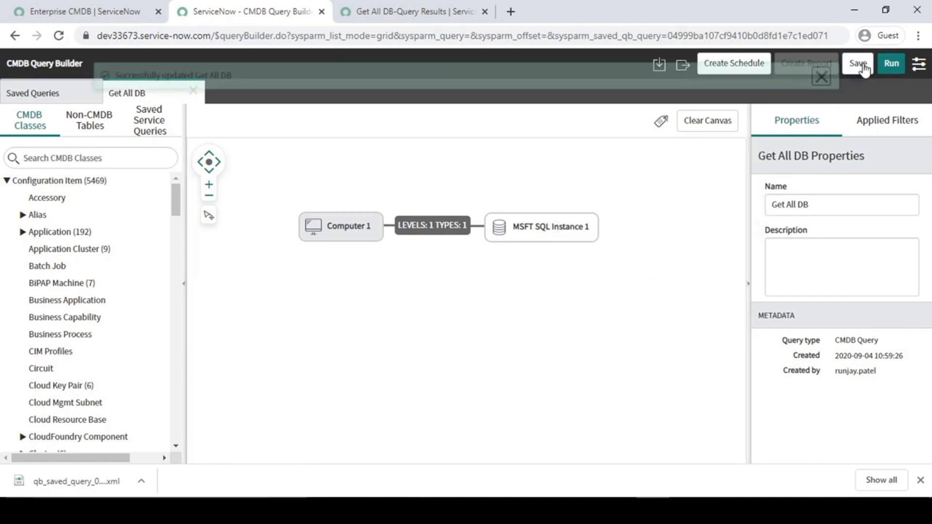
left_click(825, 78)
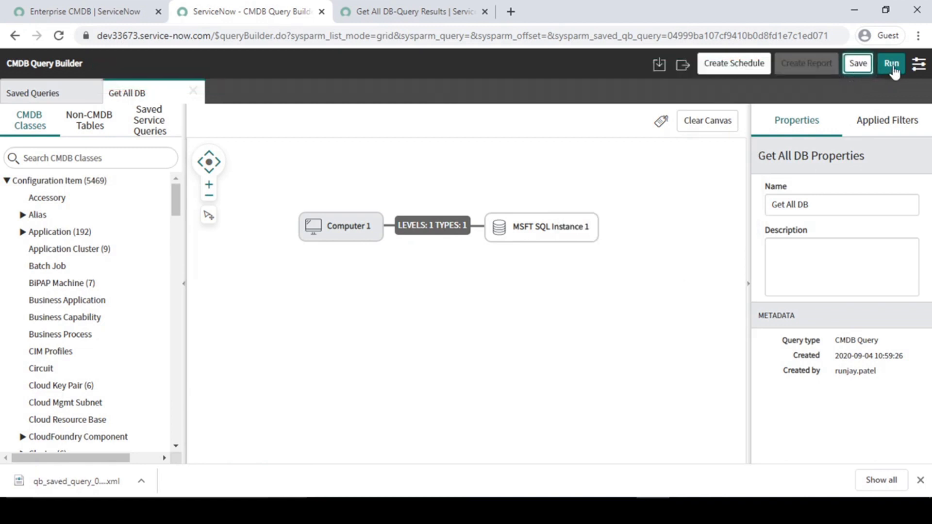
Close the query, filter the saved queries by the Find Computer query tag, and reopen Get All DB from the filtered list
left_click(192, 92)
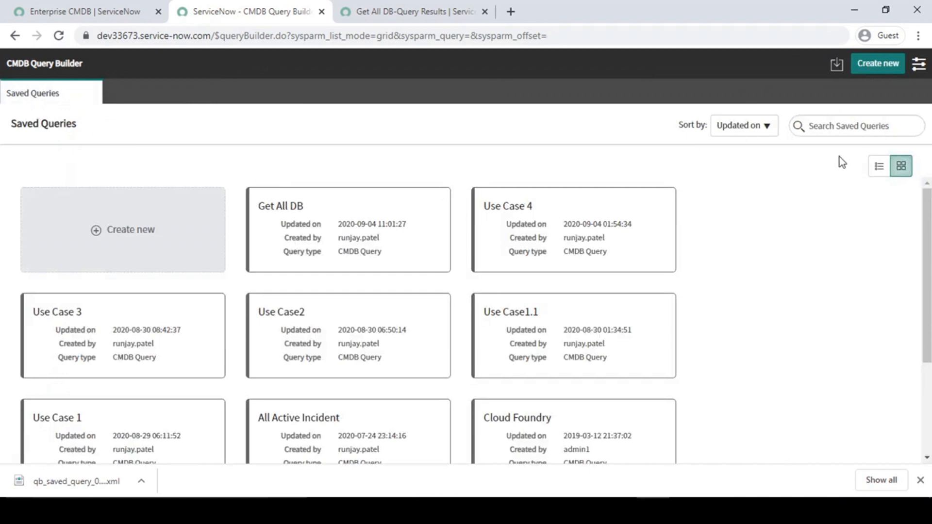
left_click(831, 127)
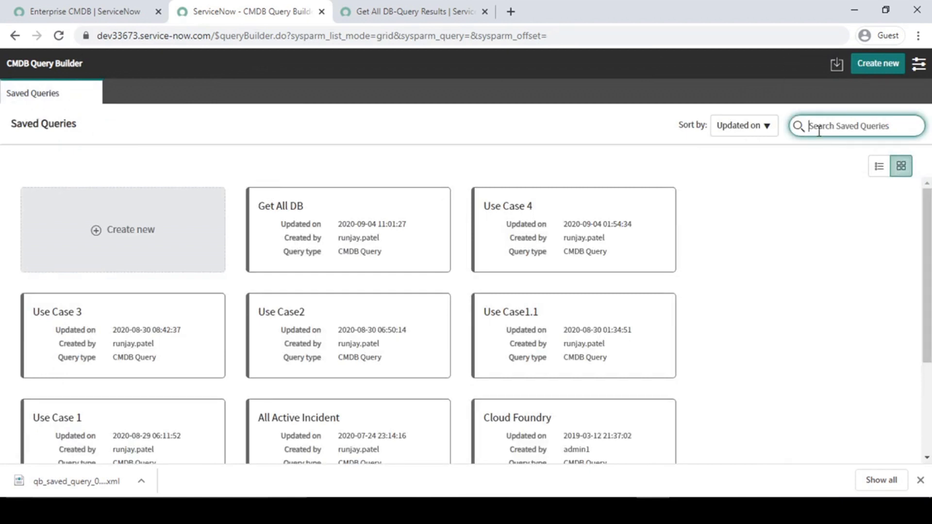
type("find")
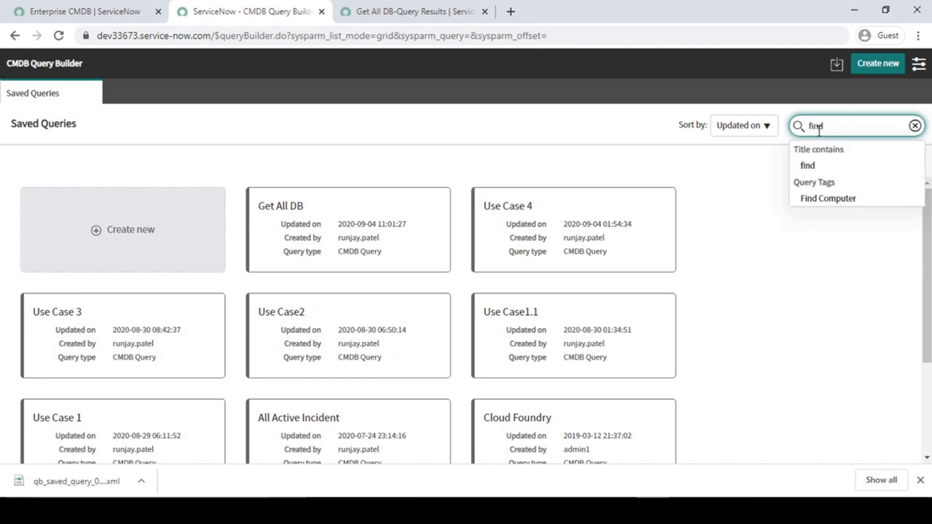
left_click(840, 200)
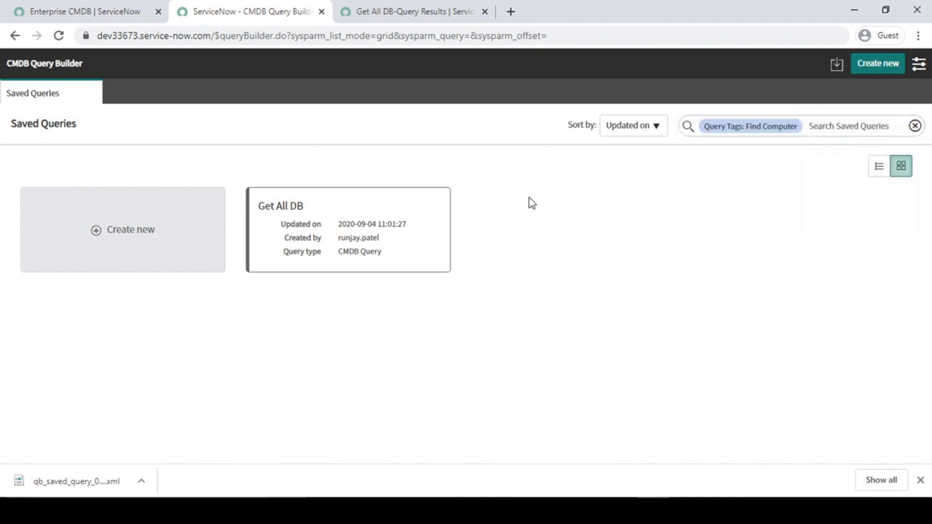
left_click(330, 241)
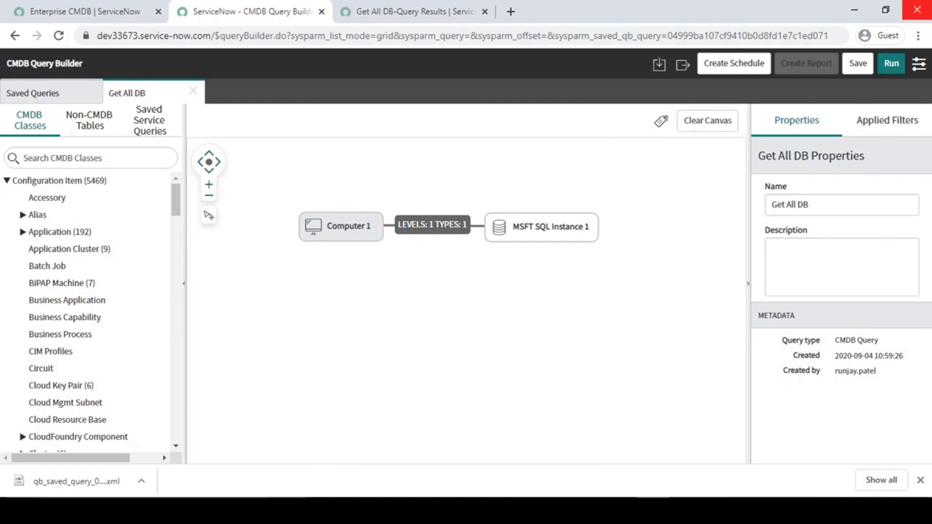
Create and submit a daily email schedule for the query, using the query's name "Get All DB" as the schedule name
left_click(737, 69)
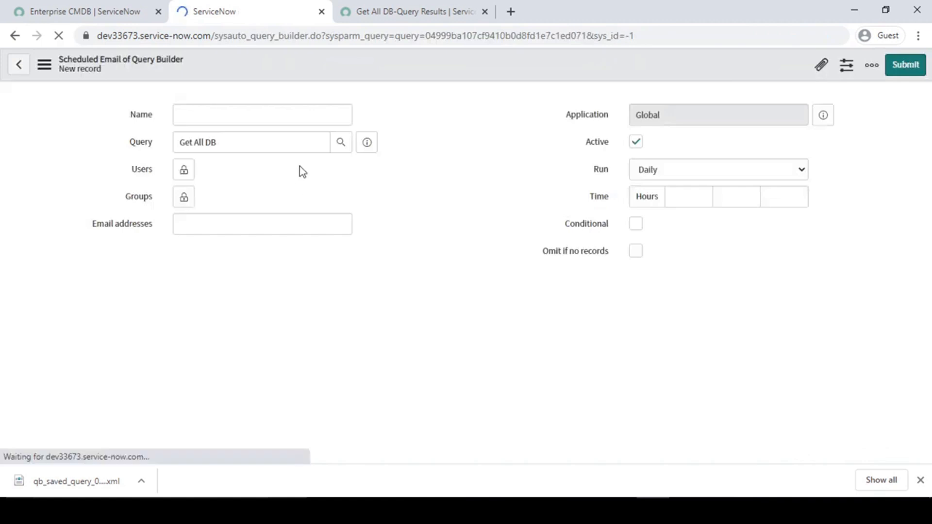
left_click(242, 112)
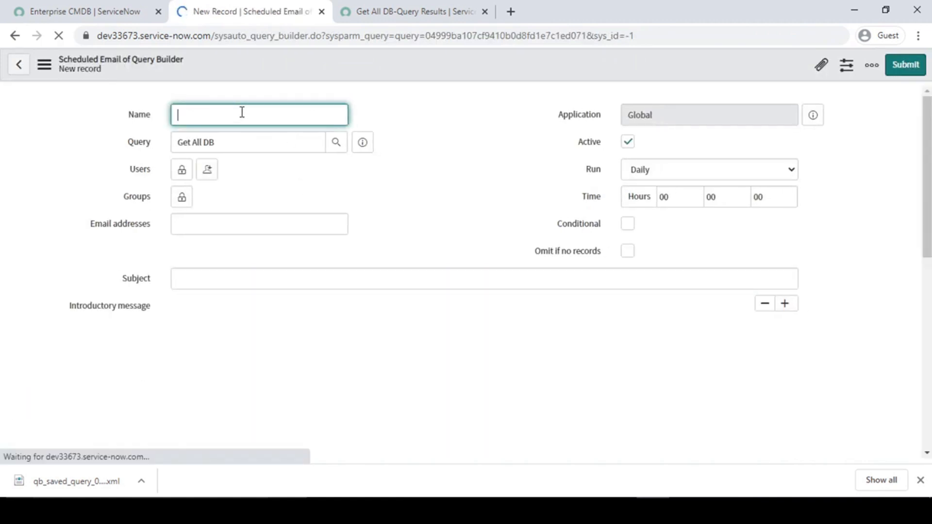
left_click(238, 147)
key("ctrl+c")
left_click(287, 116)
key("ctrl+v")
left_click(466, 162)
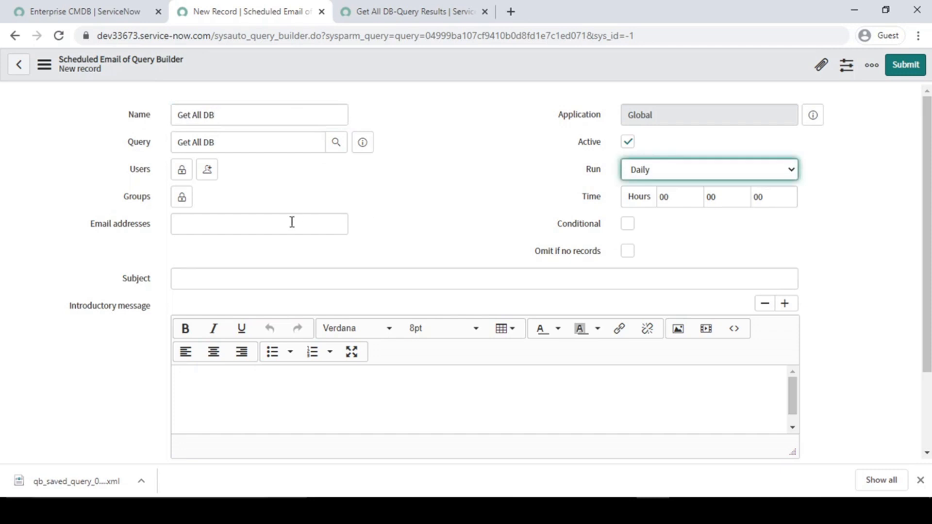
left_click(905, 65)
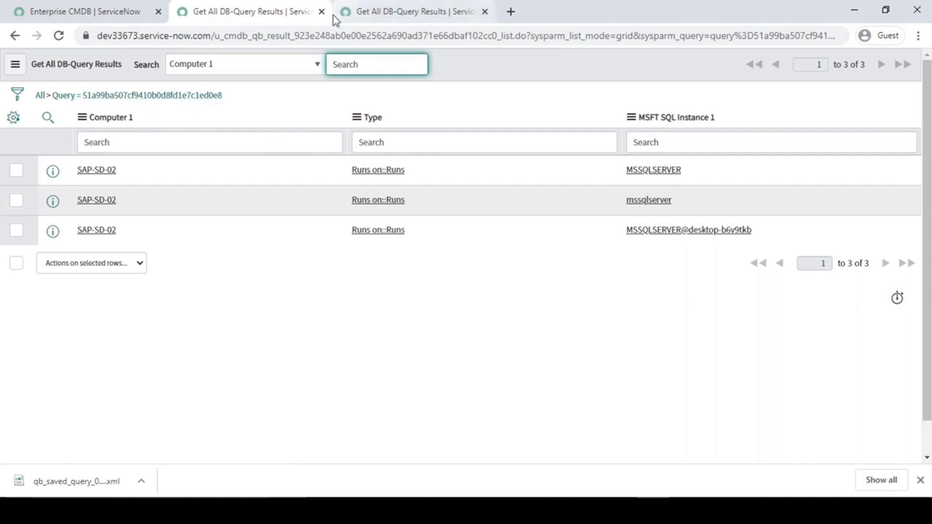
Reopen the CMDB Query Builder from the Enterprise CMDB page and open the saved Get All DB query
left_click(118, 12)
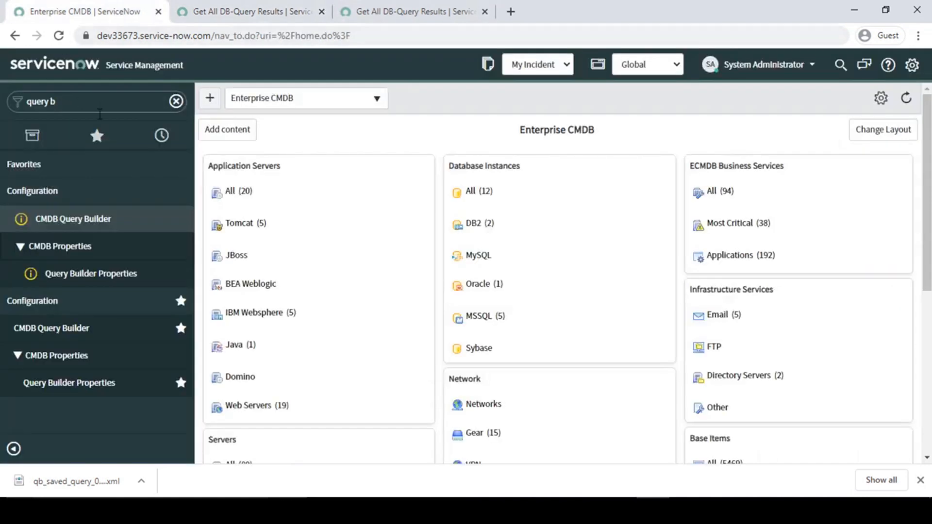
left_click(88, 224)
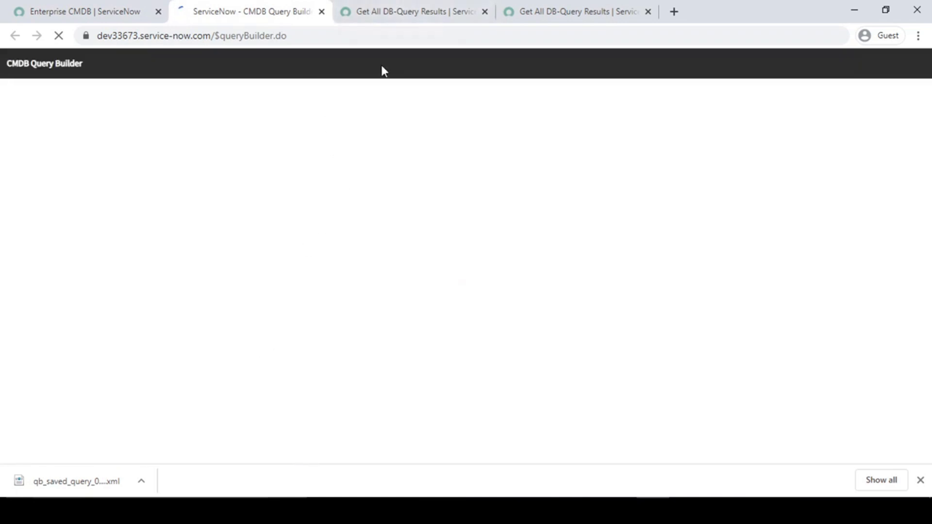
left_click(430, 10)
left_click(266, 19)
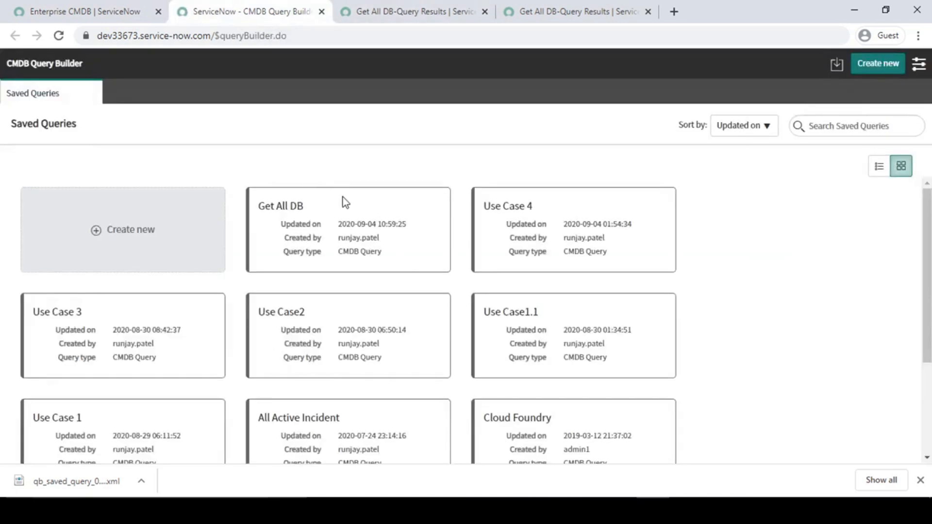
left_click(345, 235)
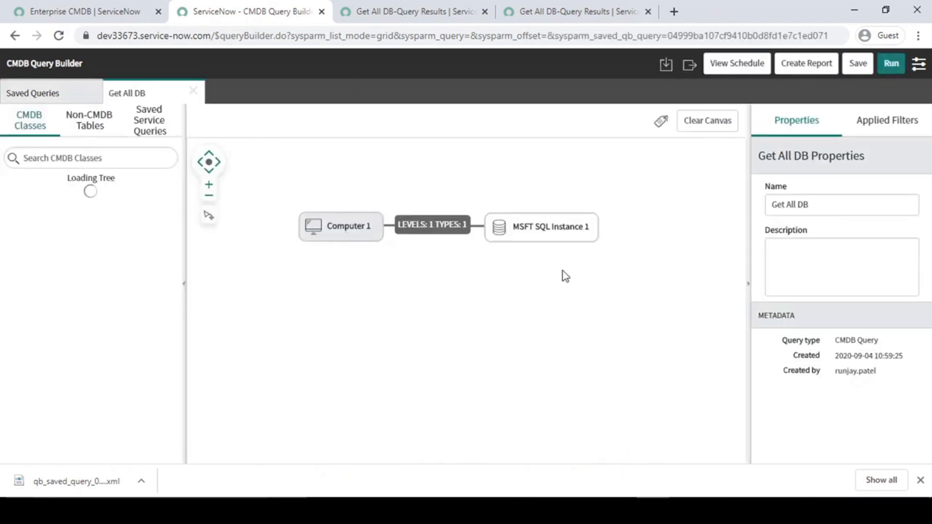
Create a report from the Get All DB query and bring up its configuration page
left_click(802, 66)
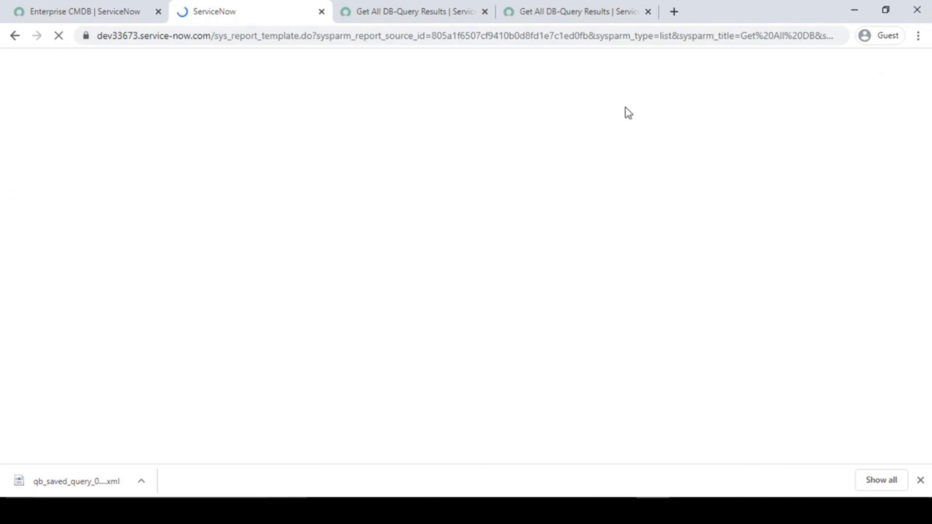
left_click(118, 9)
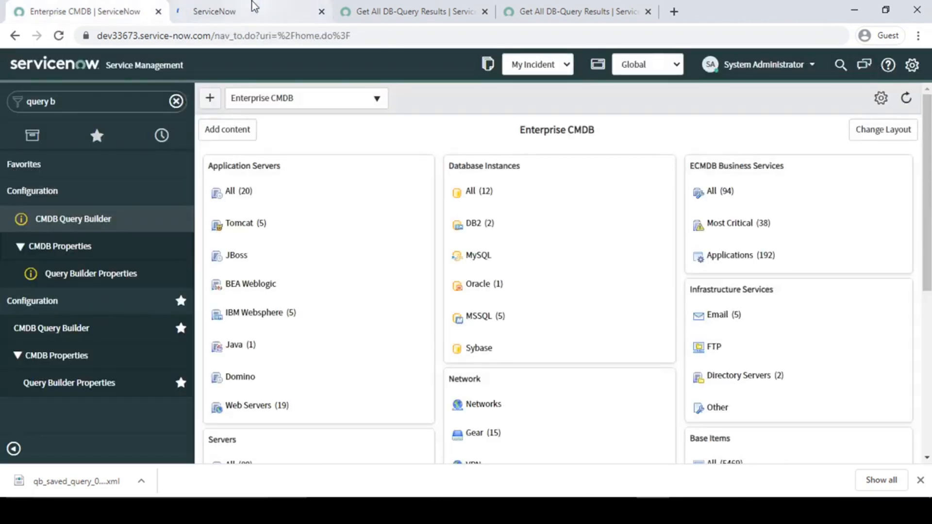
left_click(253, 7)
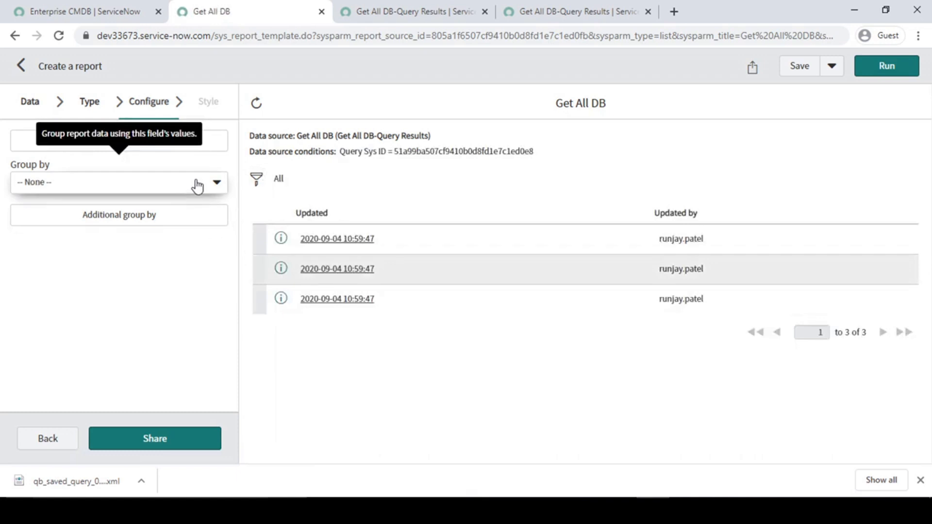
Check the report's grouping fields, add the columns Computer 1_MSFT SQL Instance 1 and Computer 1, and refresh the report preview
left_click(22, 185)
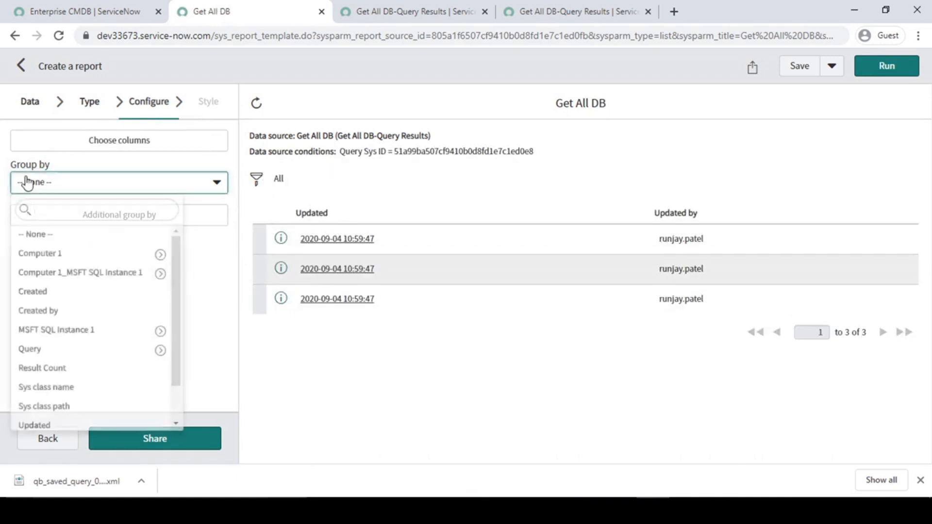
left_click(217, 264)
left_click(126, 144)
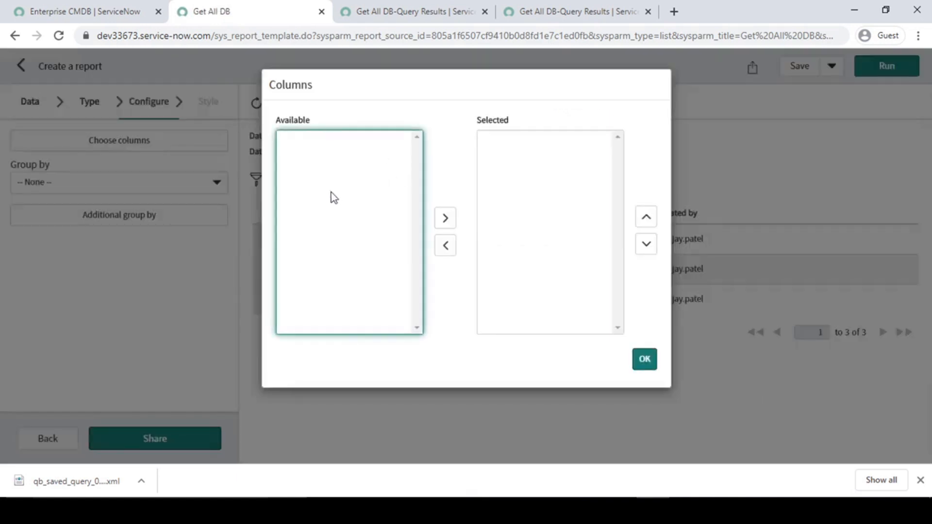
double_click(321, 154)
double_click(320, 141)
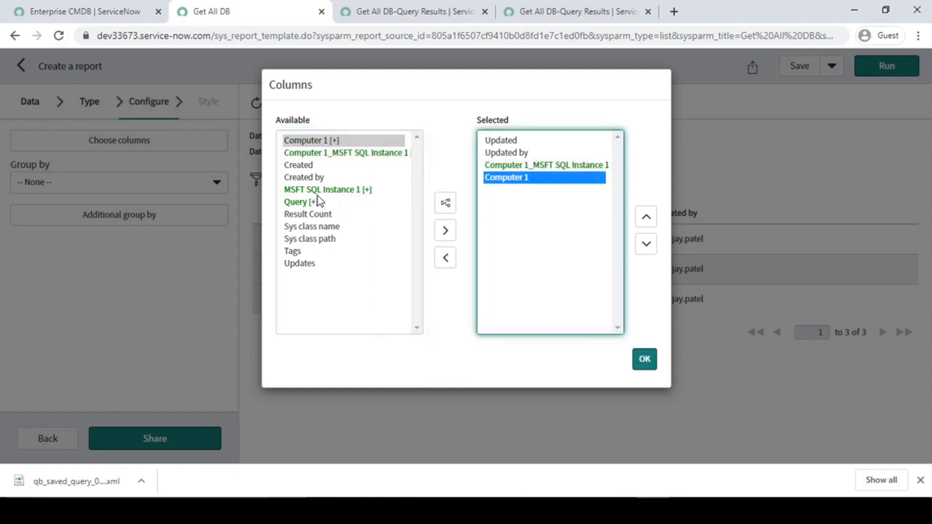
left_click(645, 360)
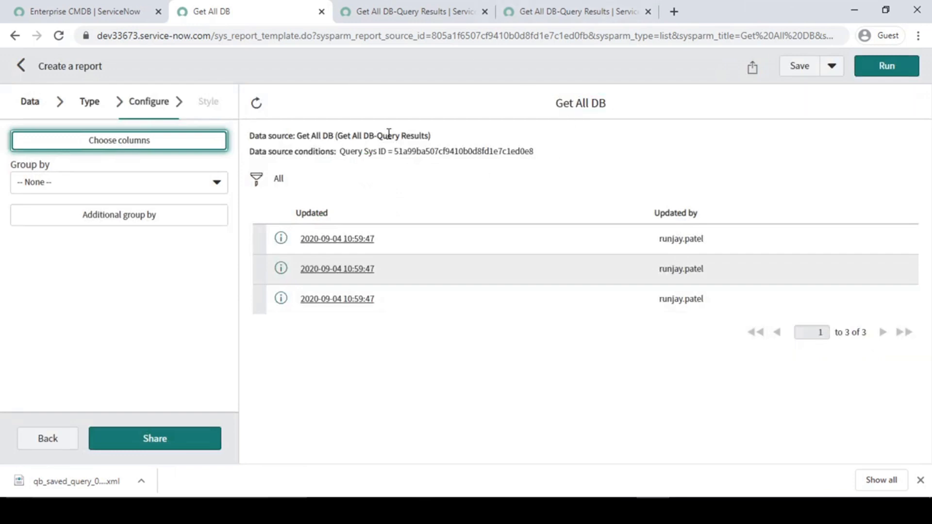
left_click(256, 103)
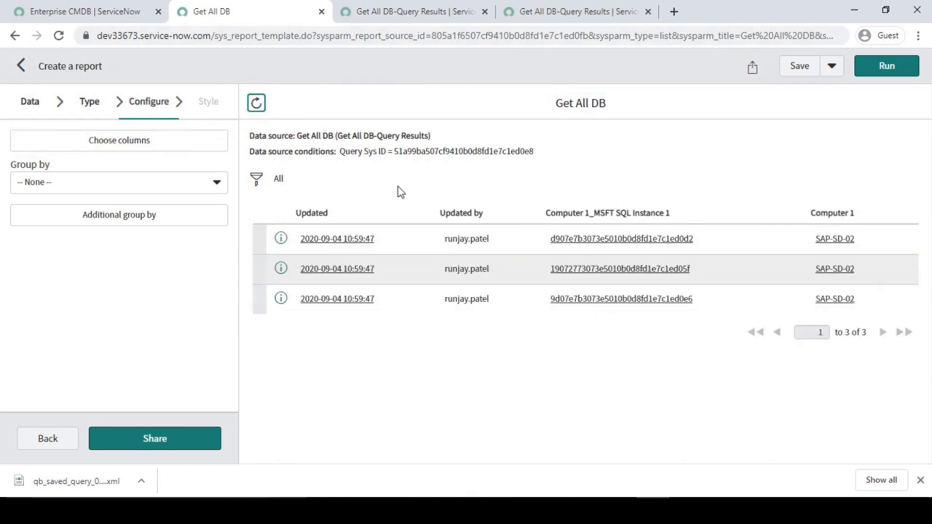
Check the report's save options, open the CMDB Query Builder in a new browser tab and load the saved Get All DB query
left_click(832, 71)
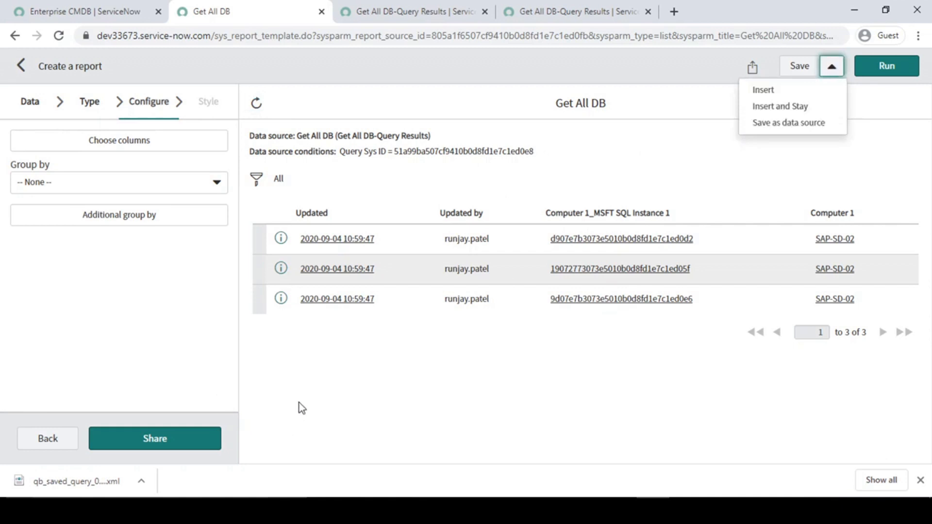
left_click(102, 7)
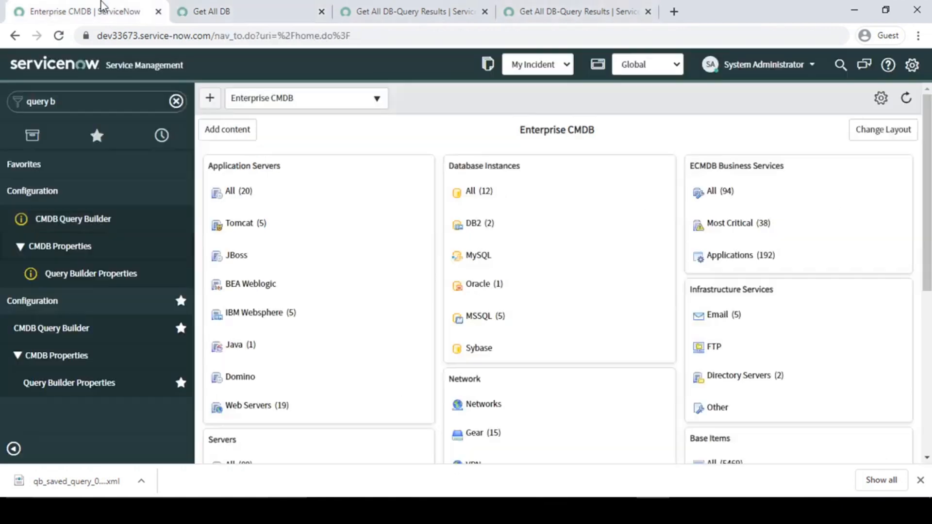
left_click(87, 218, "ctrl")
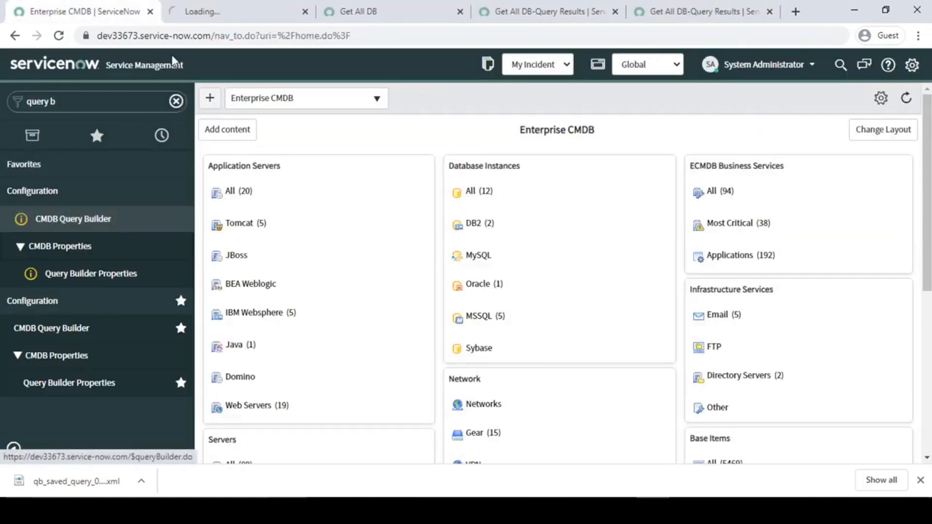
left_click(214, 11)
left_click(455, 11)
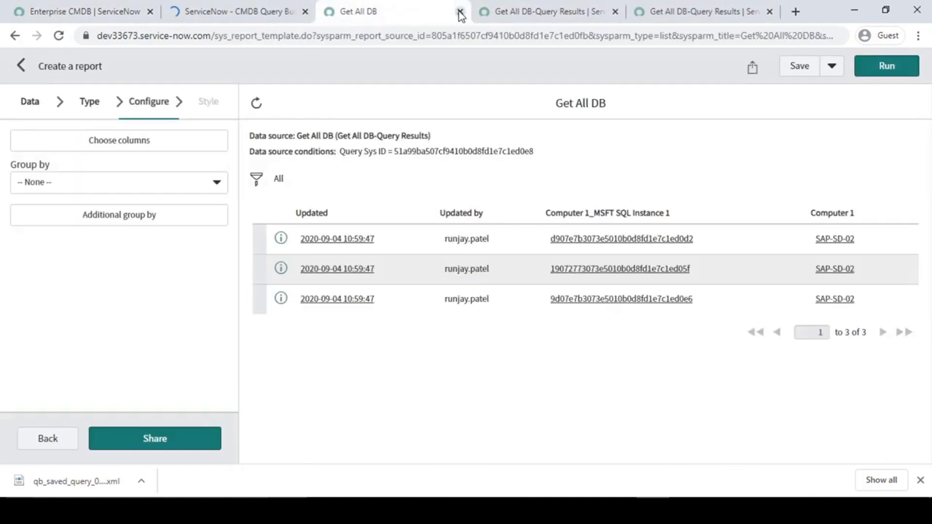
left_click(243, 7)
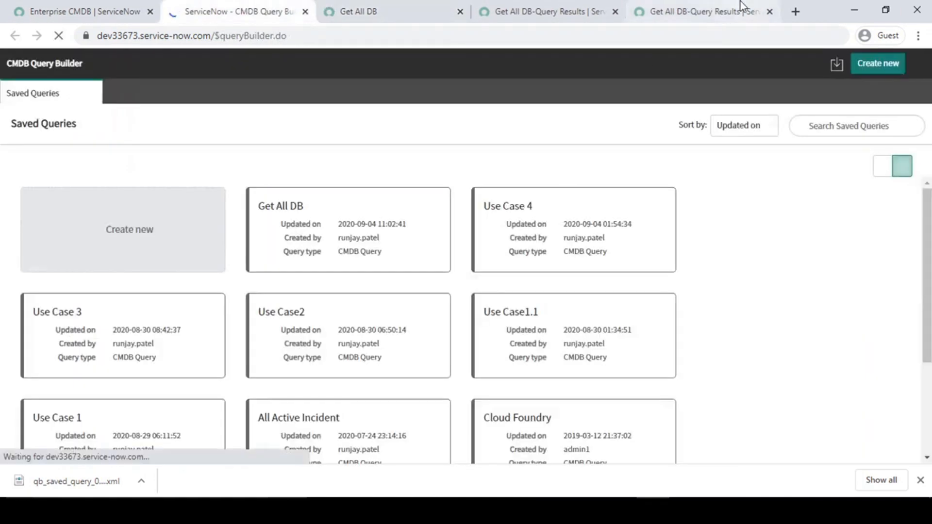
left_click(344, 237)
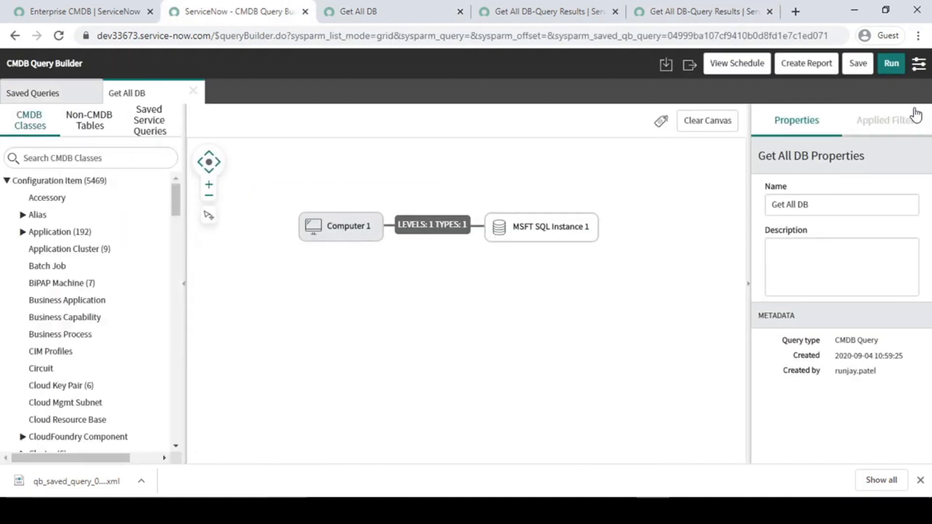
Bring up the Query Builder settings and examine the relationship Type column in the existing Get All DB query results
left_click(920, 64)
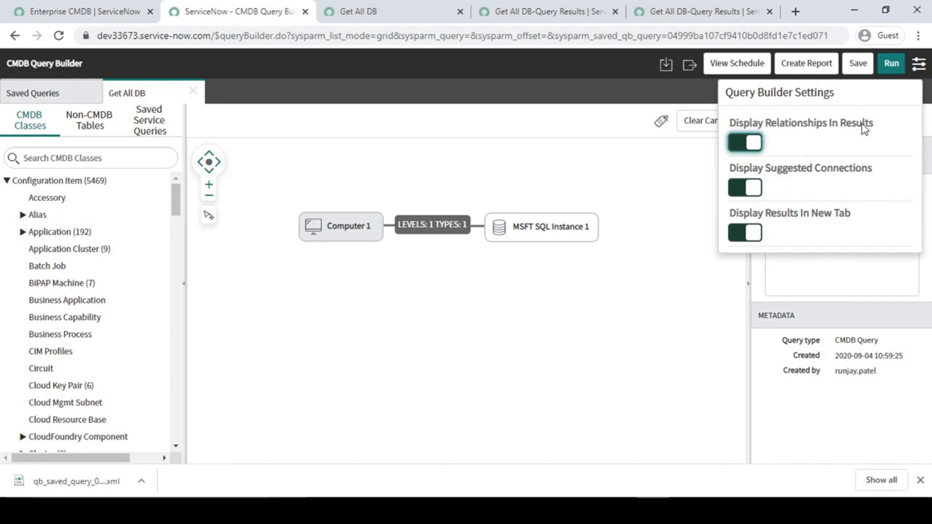
left_click(527, 10)
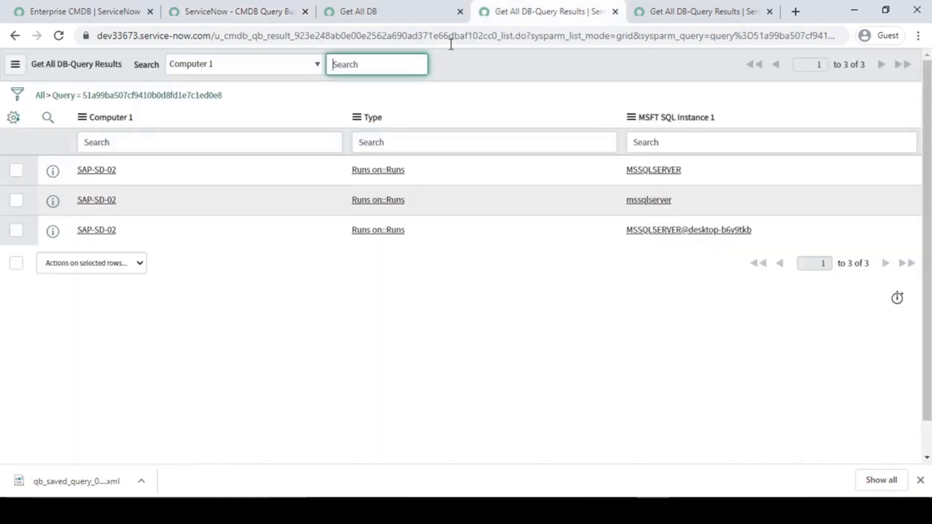
left_click_drag(357, 115, 443, 334)
left_click(423, 301)
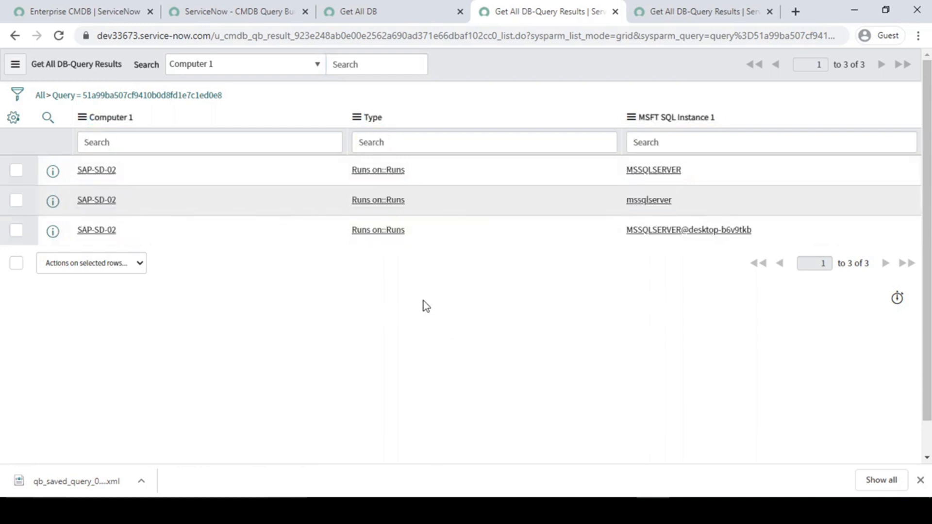
left_click_drag(328, 80, 451, 261)
Close the browser tabs holding the Get All DB report and one of the two query results lists
left_click(232, 9)
left_click(467, 10)
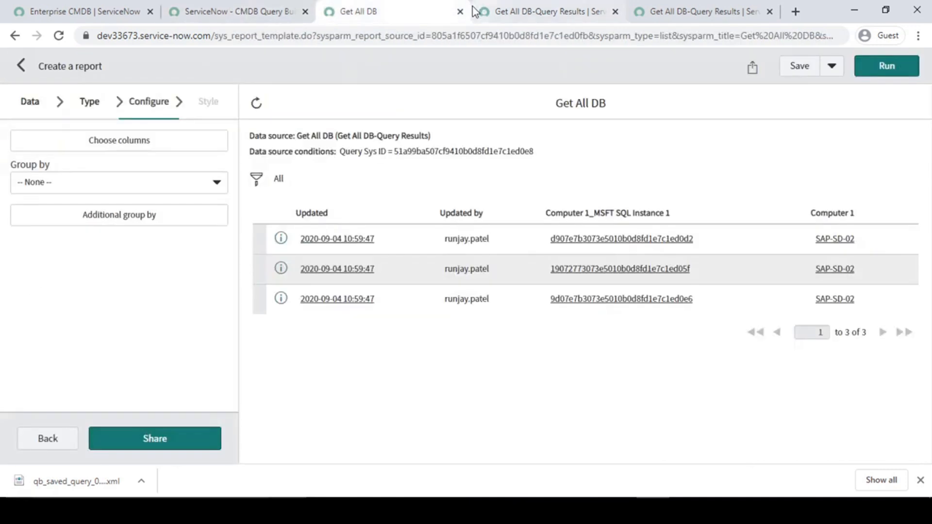
left_click(534, 10)
left_click(460, 11)
left_click(552, 7)
left_click(614, 11)
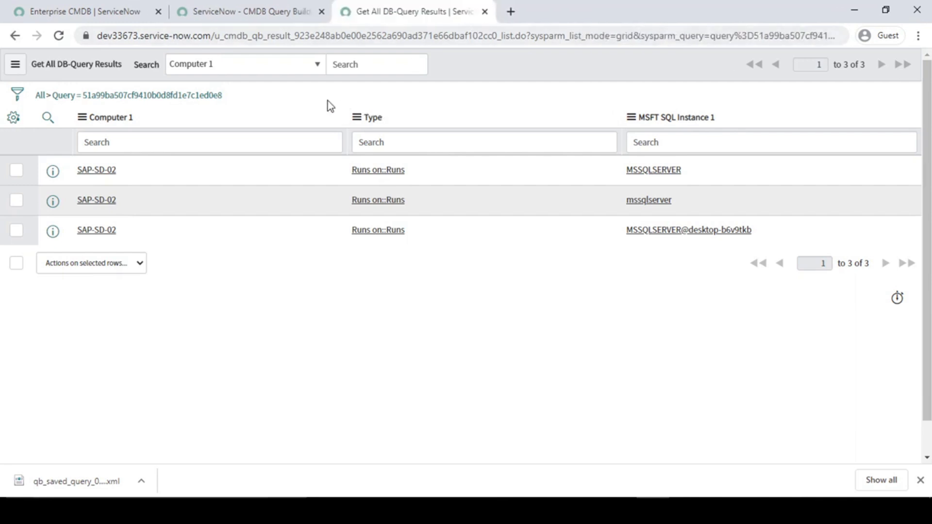
Turn off Display Relationships In Results in the Query Builder settings and run the Get All DB query
left_click(267, 2)
left_click(734, 145)
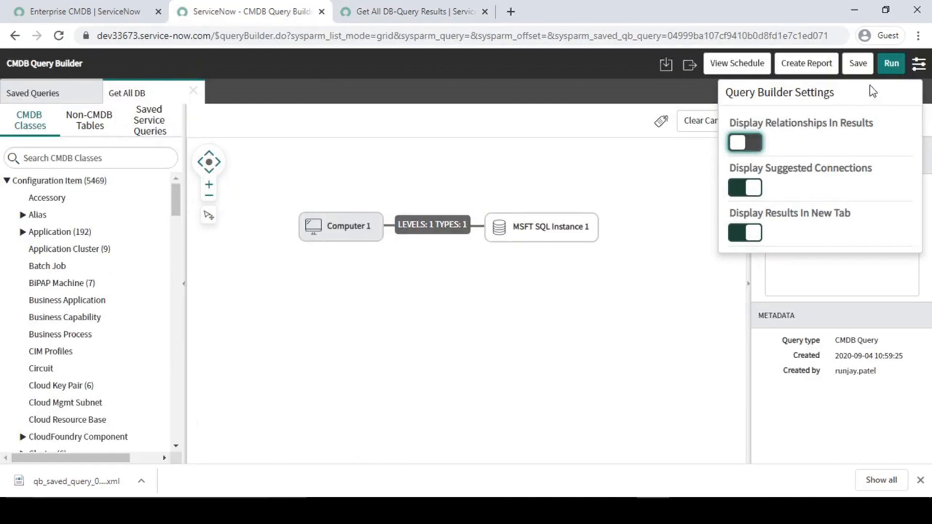
left_click(891, 63)
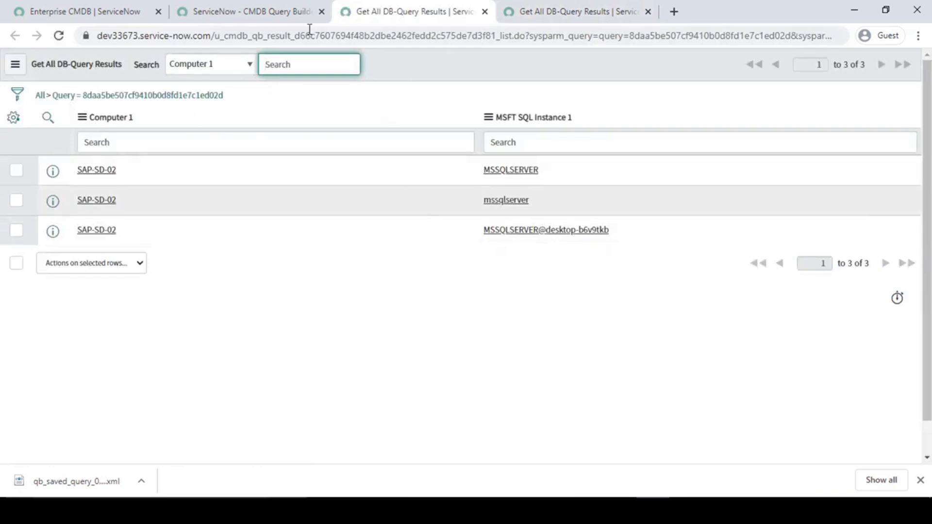
Turn Display Relationships In Results back on and select the Computer 1 node to show its suggested connections
left_click(266, 10)
left_click(917, 72)
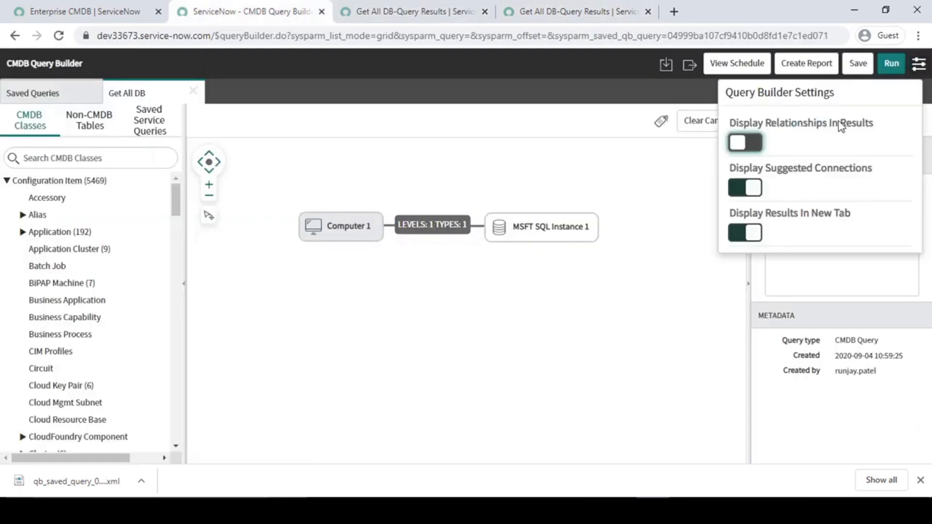
left_click(755, 145)
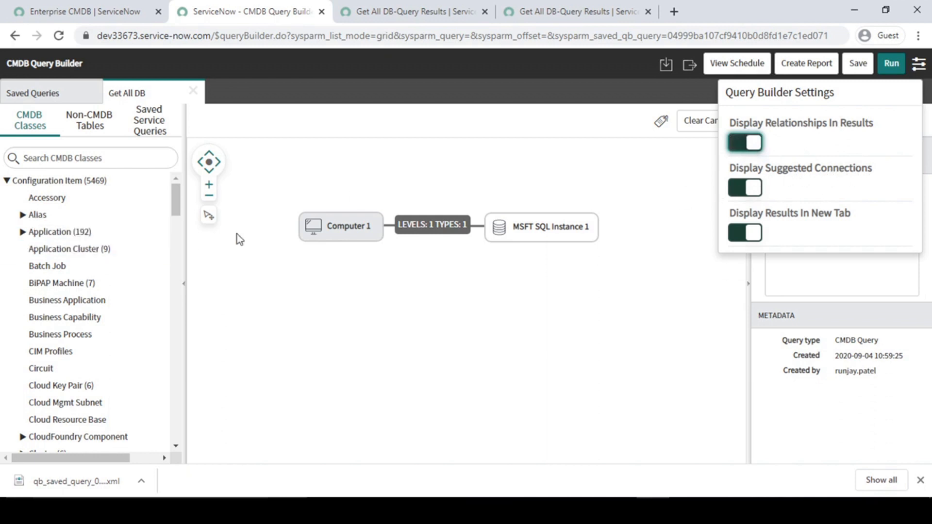
left_click(343, 233)
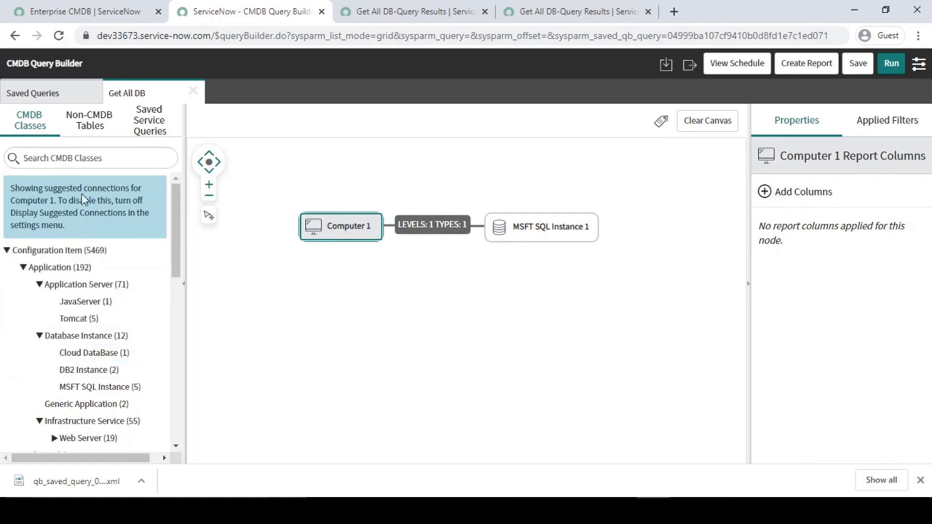
Turn off Display Results In New Tab, run the Get All DB query and review its results beneath the canvas
left_click(924, 66)
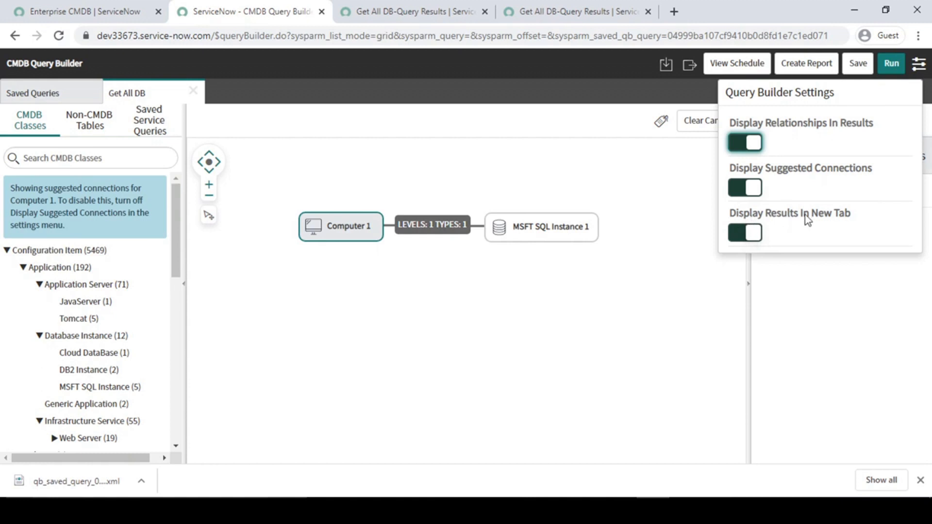
left_click(740, 238)
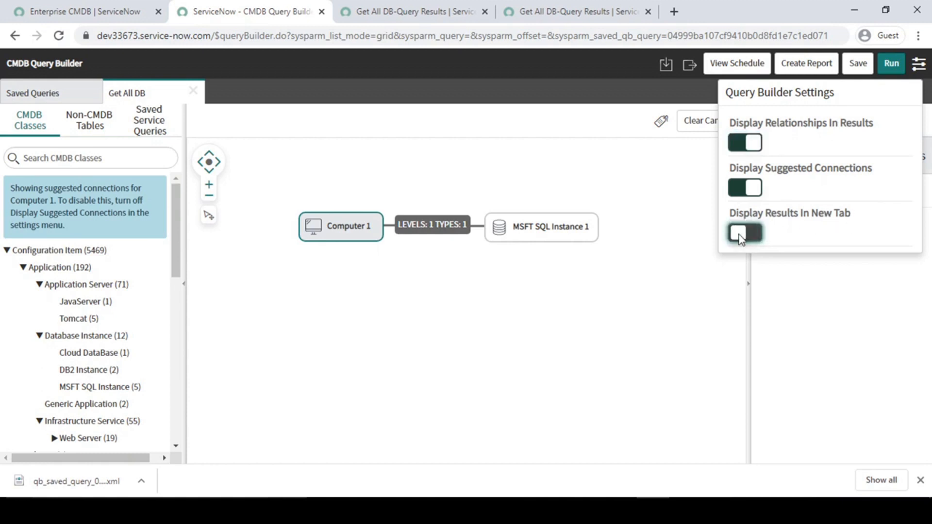
left_click(920, 68)
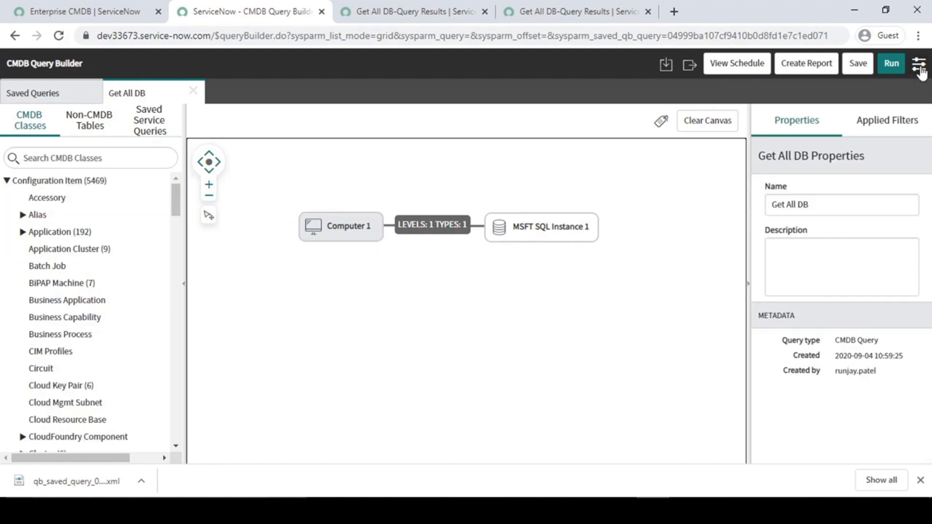
left_click(892, 66)
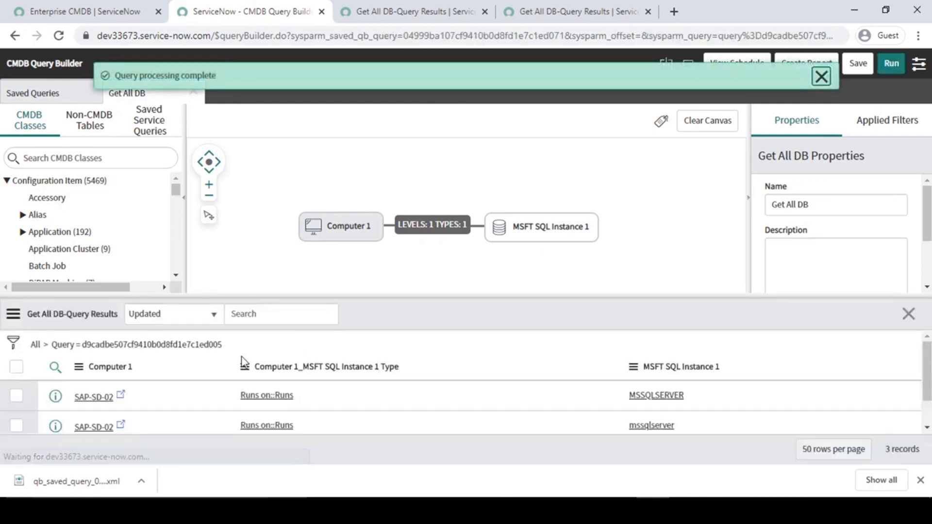
scroll(462, 400, "down", 1)
scroll(454, 400, "up", 1)
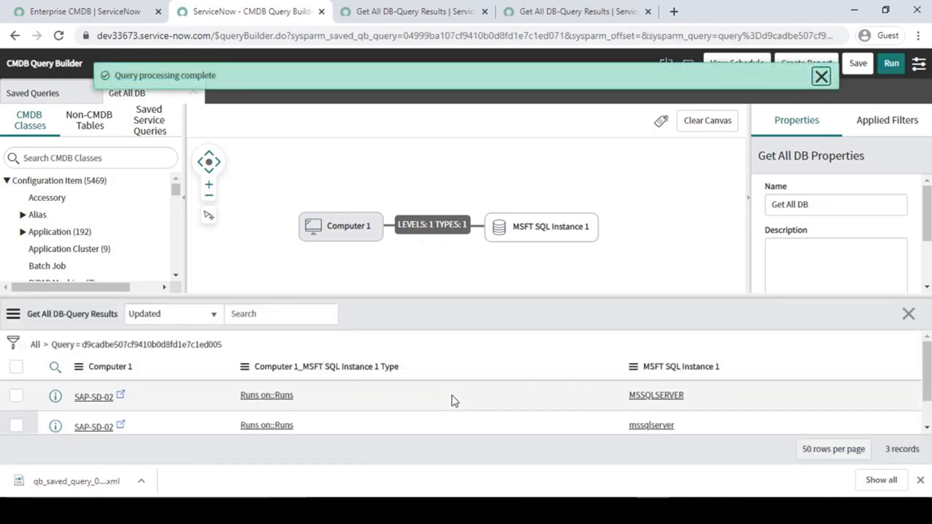
left_click(413, 11)
left_click(266, 10)
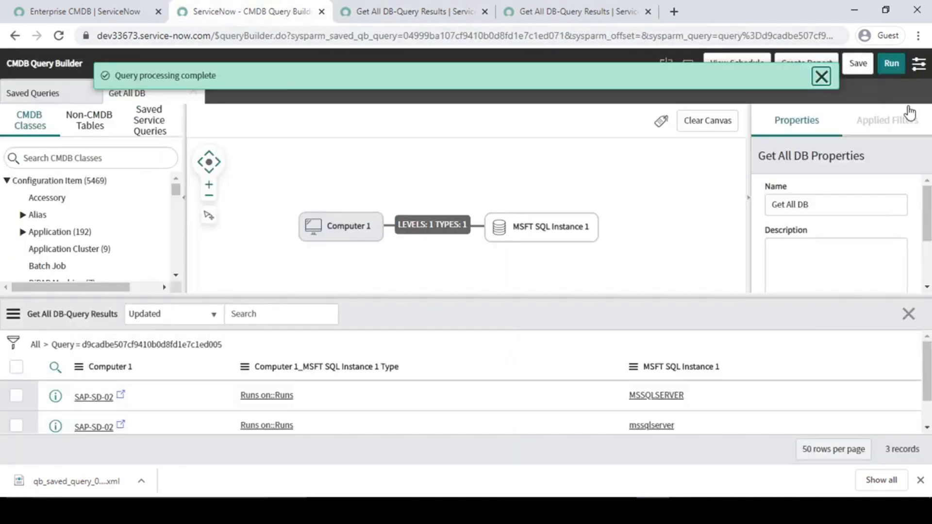
Close the results pane beneath the canvas and turn Display Results In New Tab back on
left_click(918, 65)
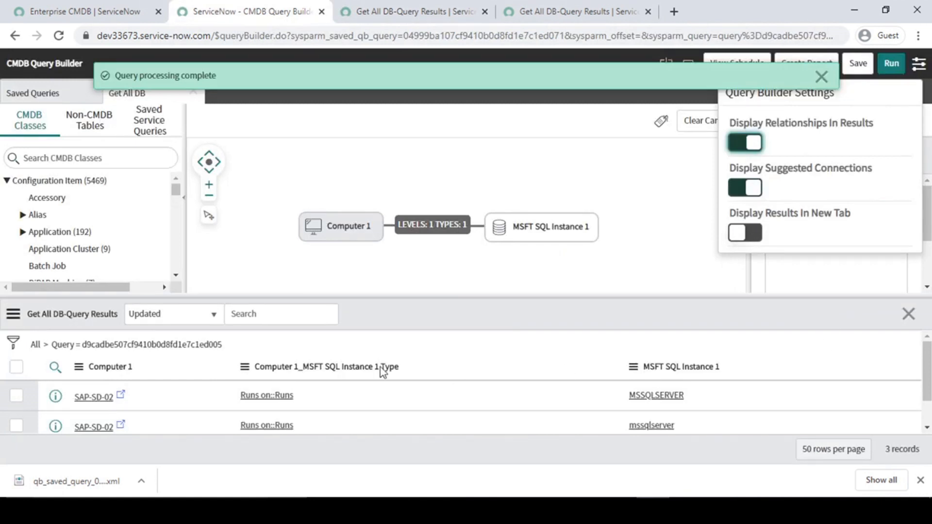
left_click(909, 314)
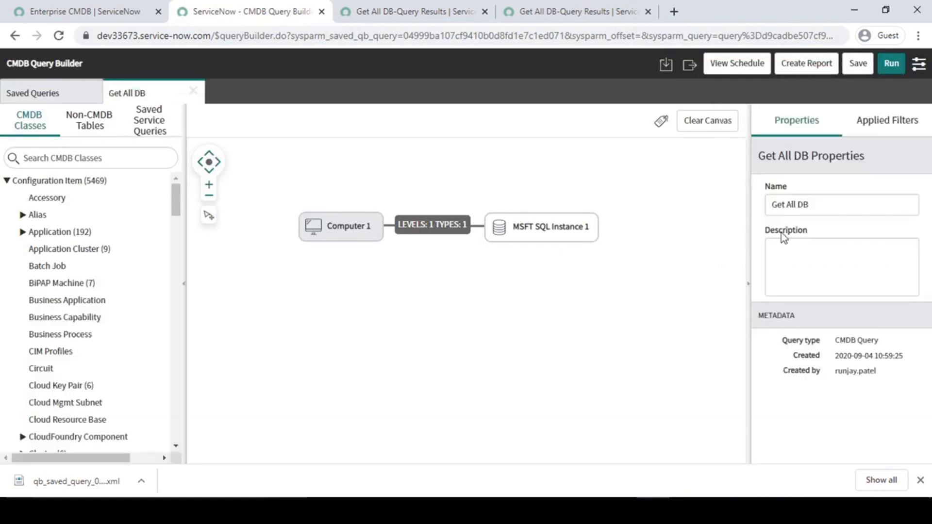
left_click(918, 65)
left_click(744, 233)
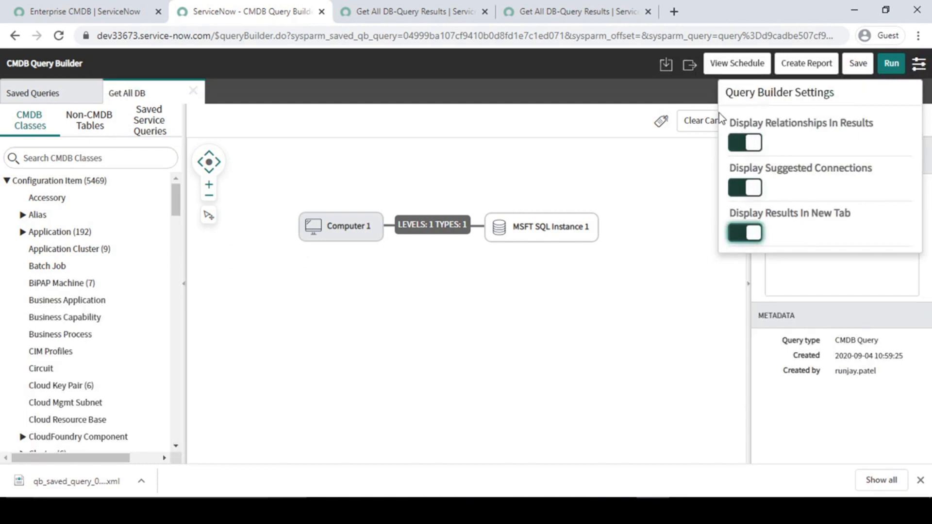
left_click(918, 65)
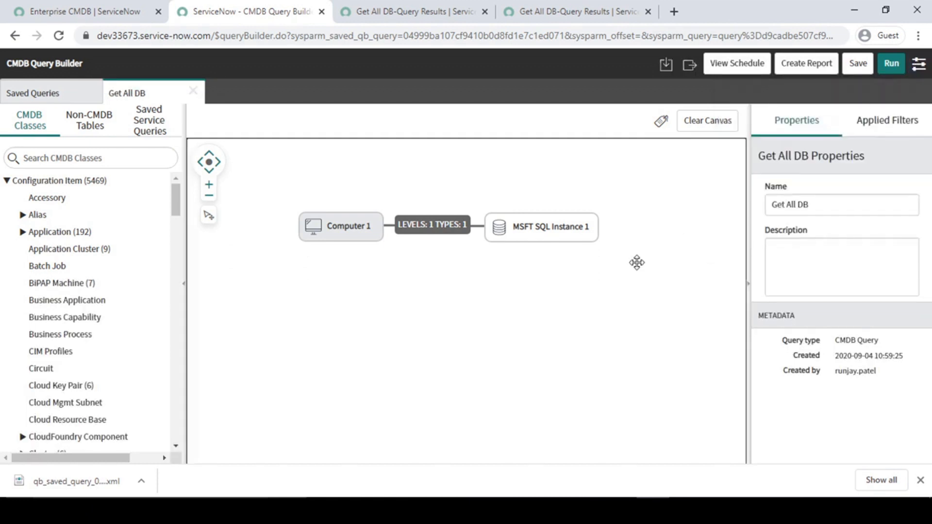
Select the Computer 1 node to show its report columns and compare with the columns in the separate query results list
left_click(552, 223)
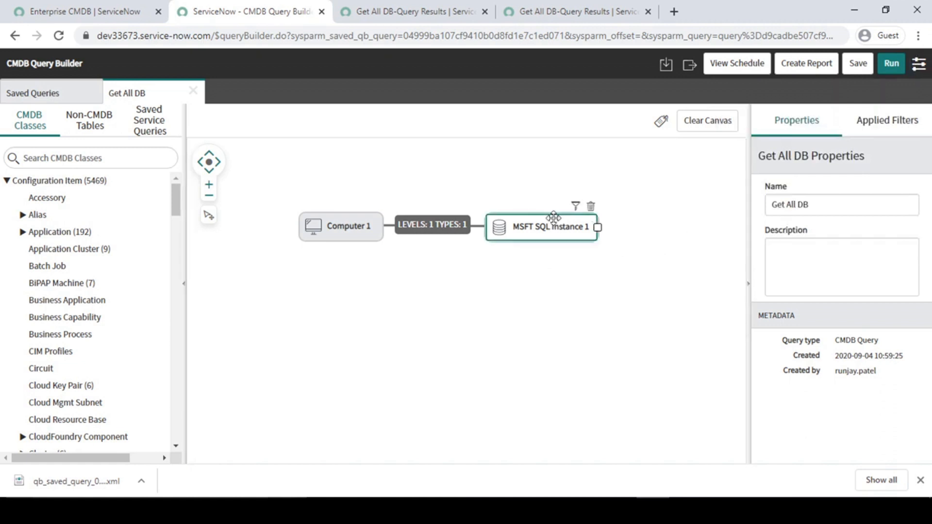
left_click(335, 228)
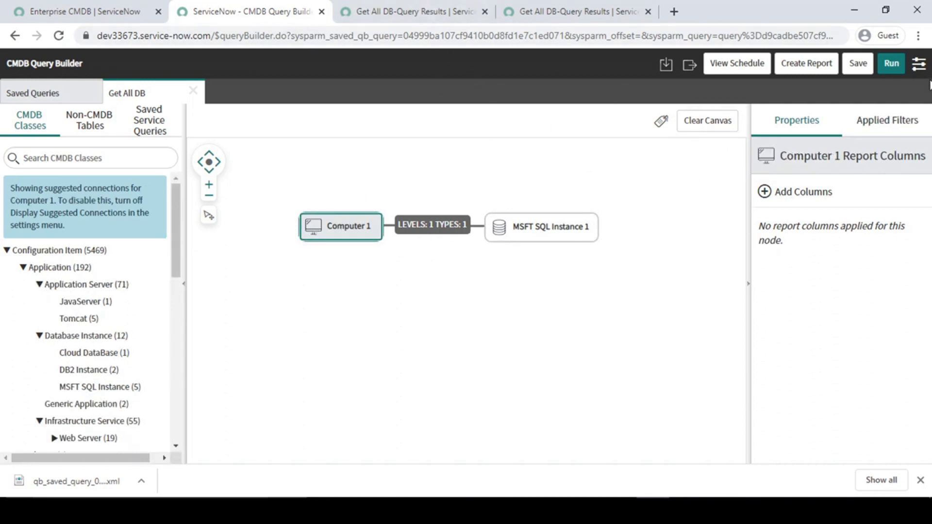
left_click(406, 11)
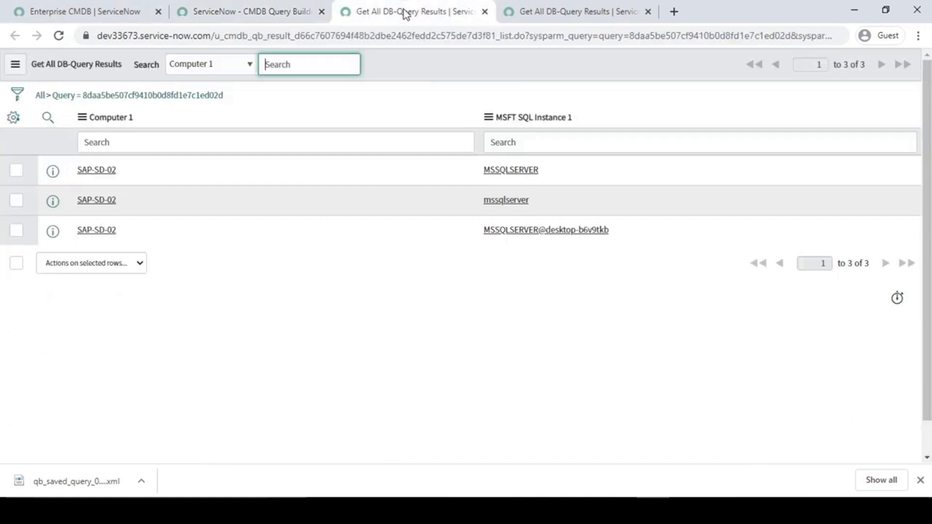
left_click(253, 9)
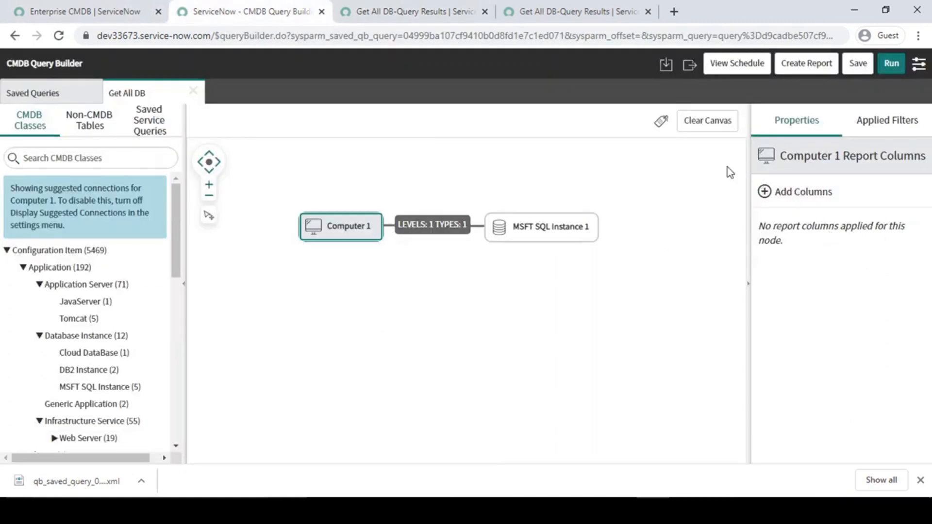
Browse the columns available for Computer 1, filter them by "na" and add Name as its report column
left_click(767, 191)
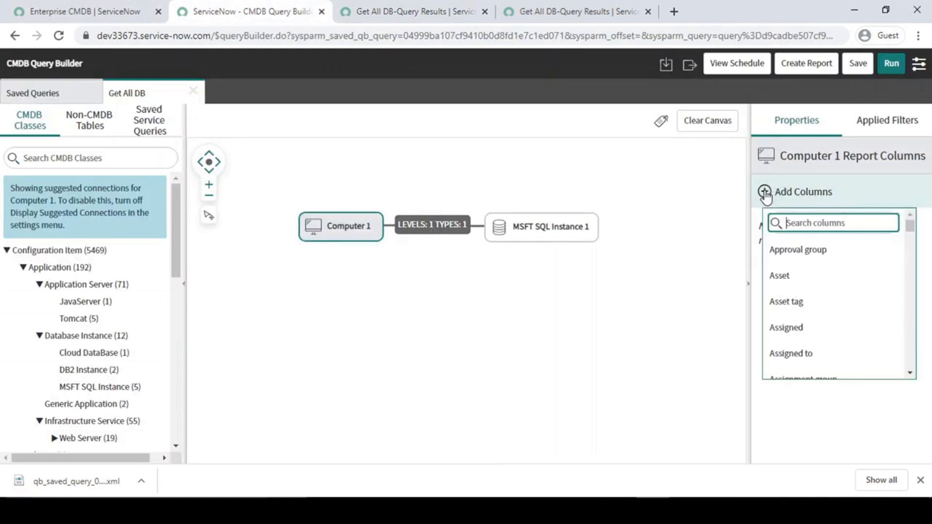
scroll(803, 286, "down", 3)
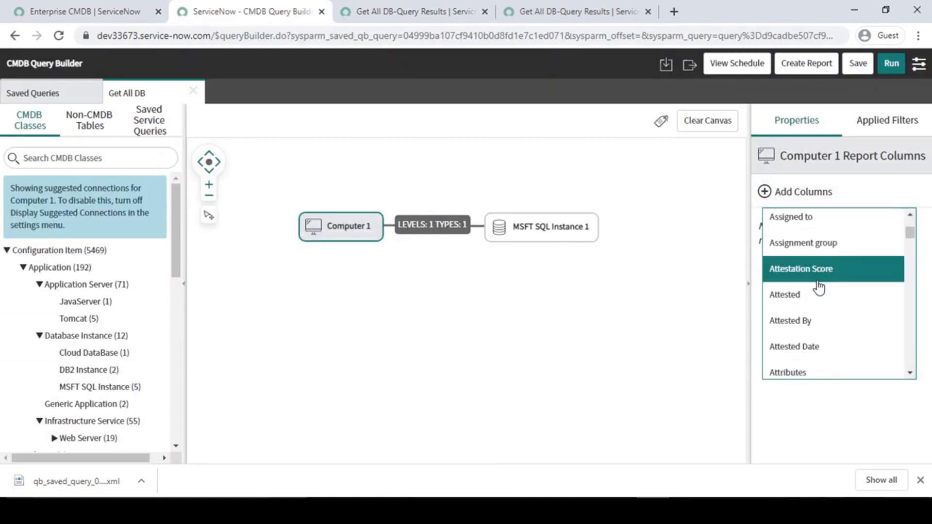
scroll(821, 288, "down", 3)
scroll(821, 289, "down", 3)
scroll(821, 288, "down", 4)
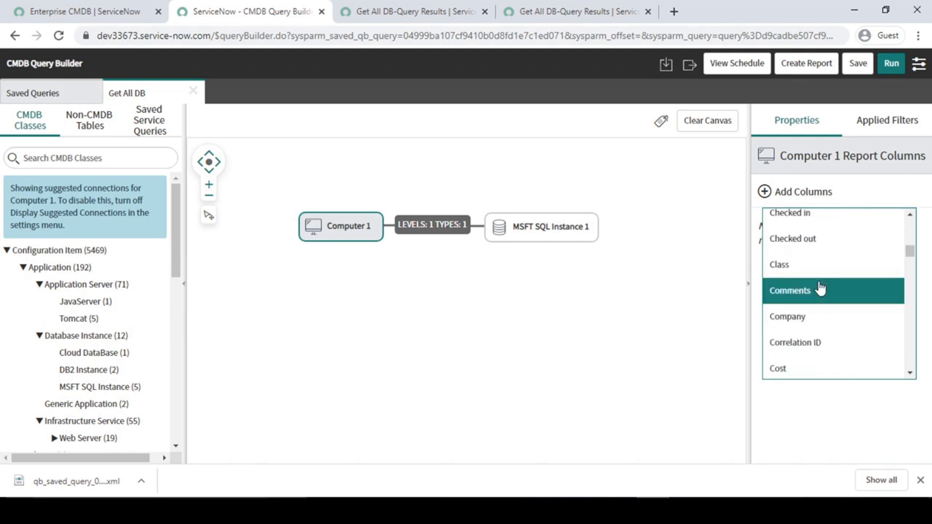
scroll(820, 290, "down", 3)
scroll(820, 290, "down", 3)
scroll(821, 291, "up", 4)
scroll(821, 290, "up", 12)
mouse_move(357, 234)
type("na")
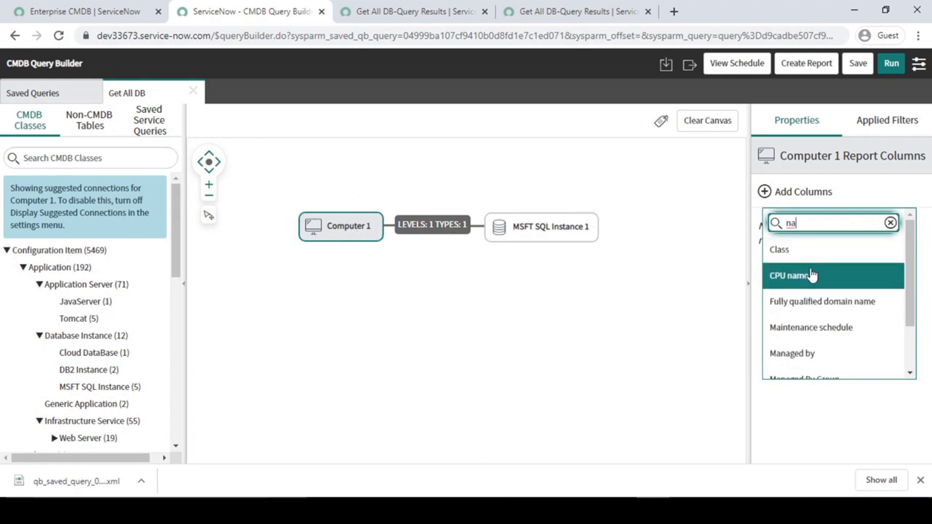
scroll(820, 295, "down", 2)
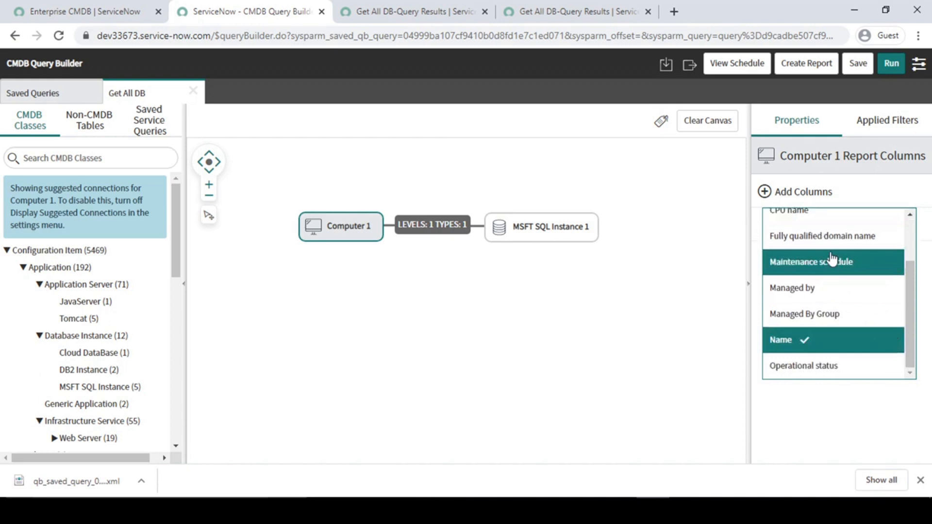
scroll(832, 259, "up", 2)
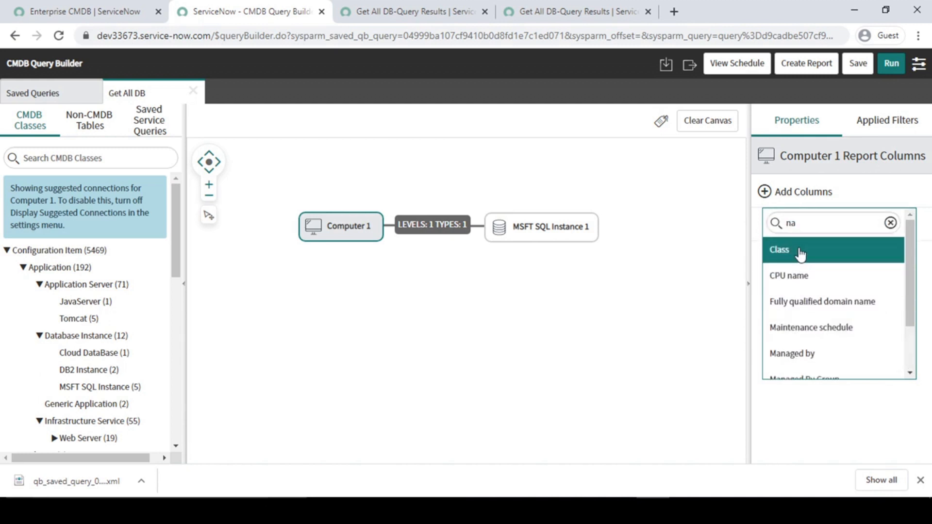
scroll(821, 339, "down", 2)
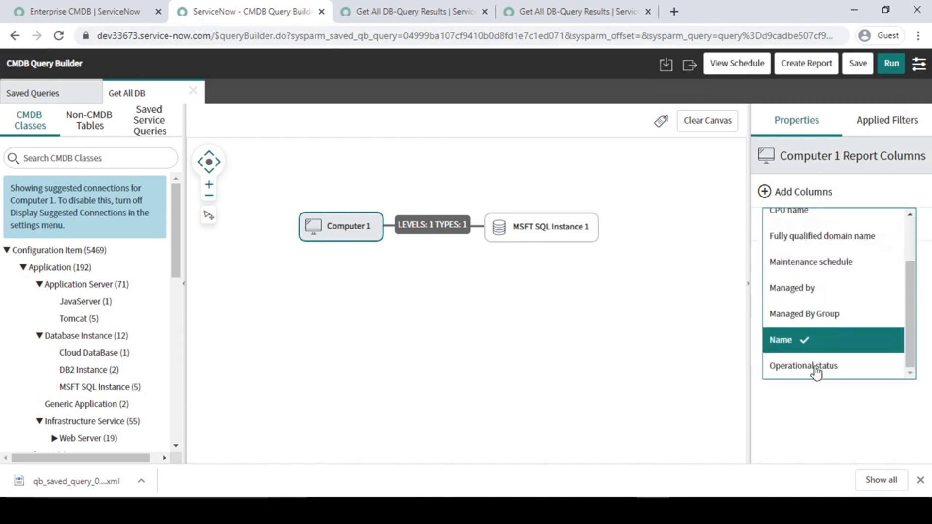
left_click(830, 407)
Save and run the Get All DB query, check the Name column in its results list and return to the query canvas
left_click(859, 64)
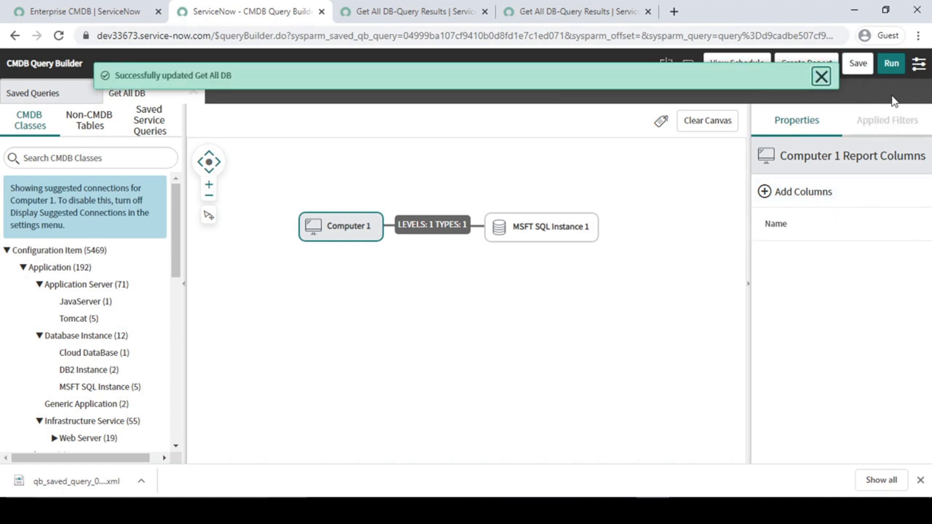
left_click(892, 64)
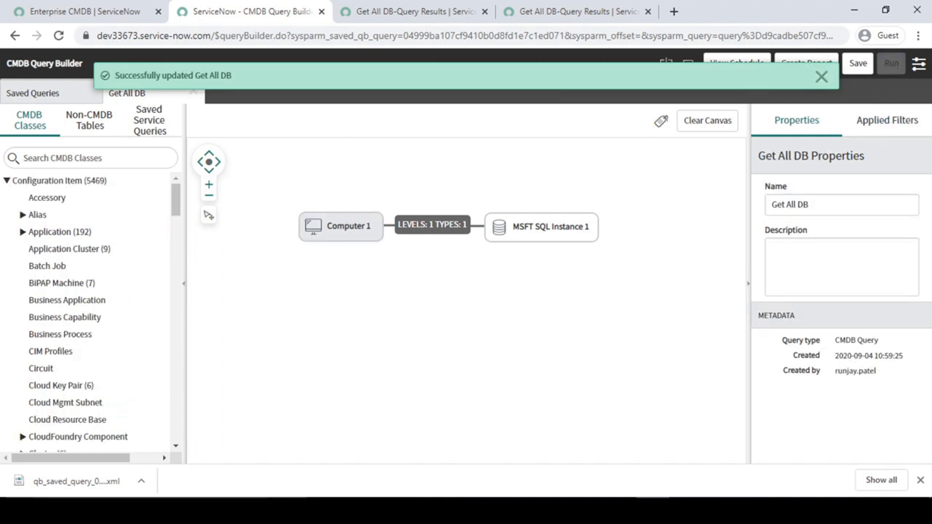
left_click(391, 10)
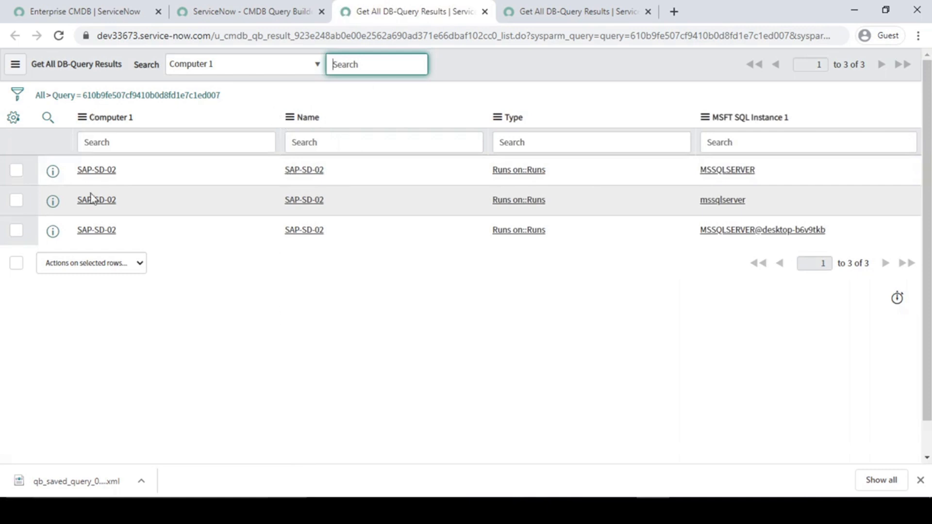
left_click(244, 11)
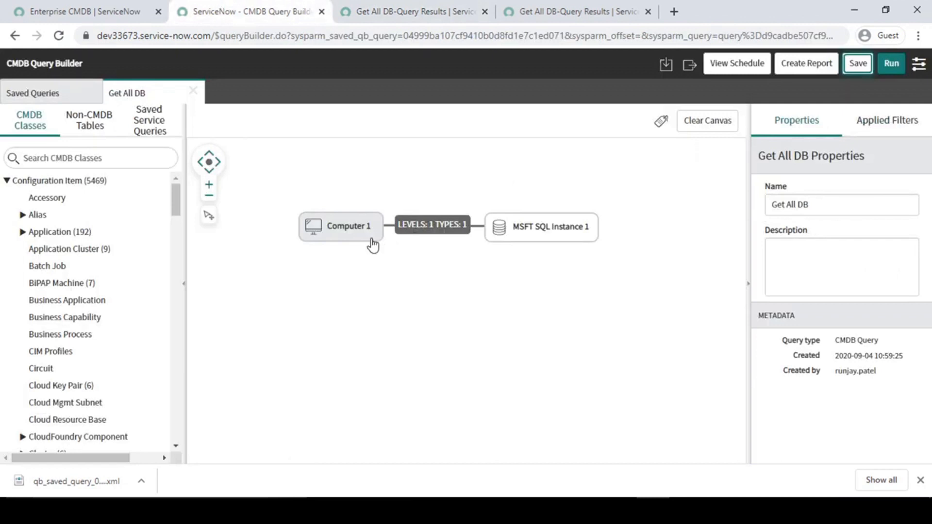
Review the report columns of Computer 1 and the columns available for MSFT SQL Instance 1 without adding any
left_click(315, 232)
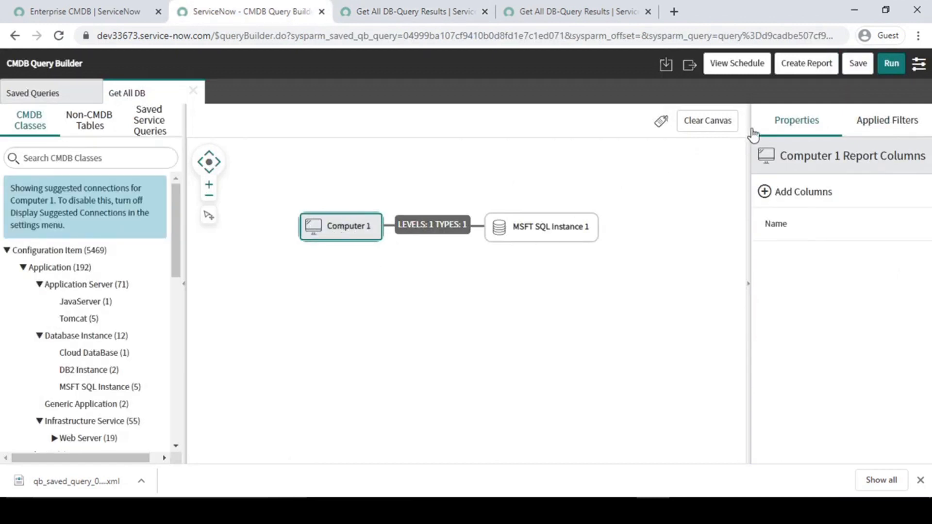
left_click(547, 231)
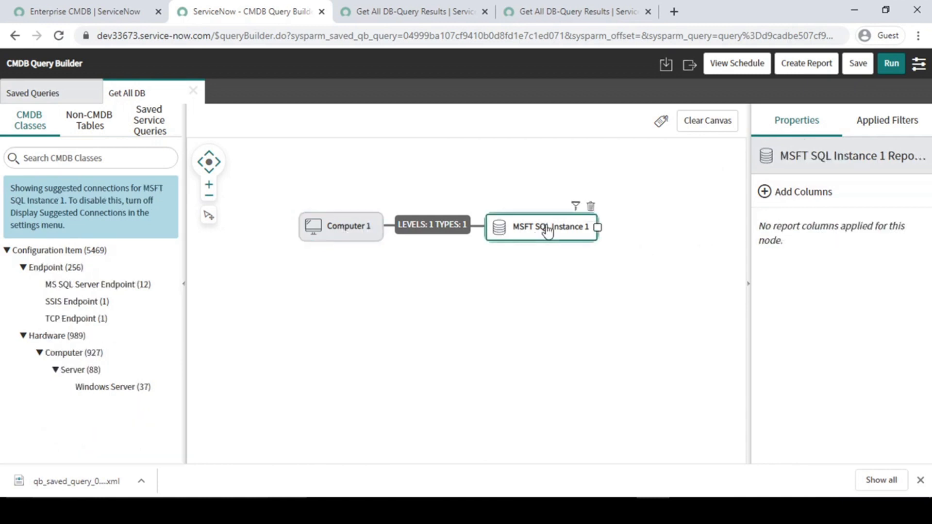
left_click(765, 192)
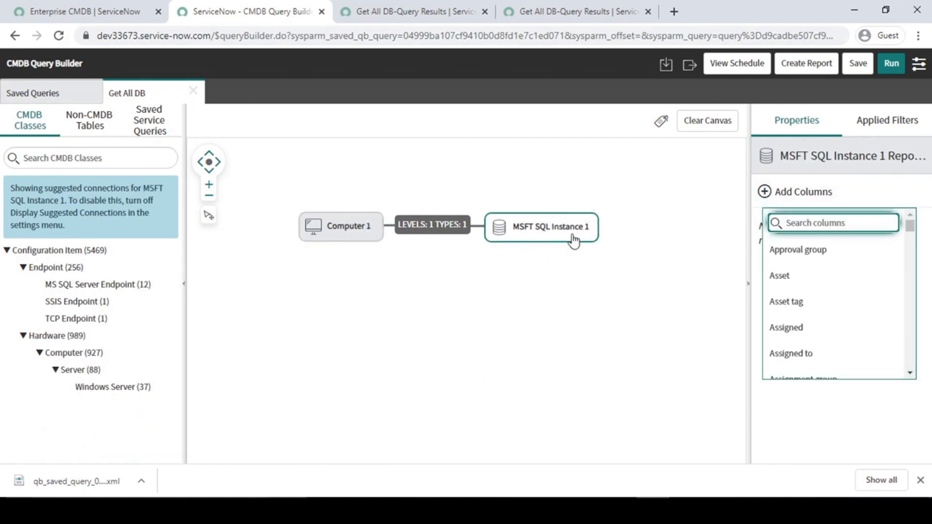
left_click(652, 204)
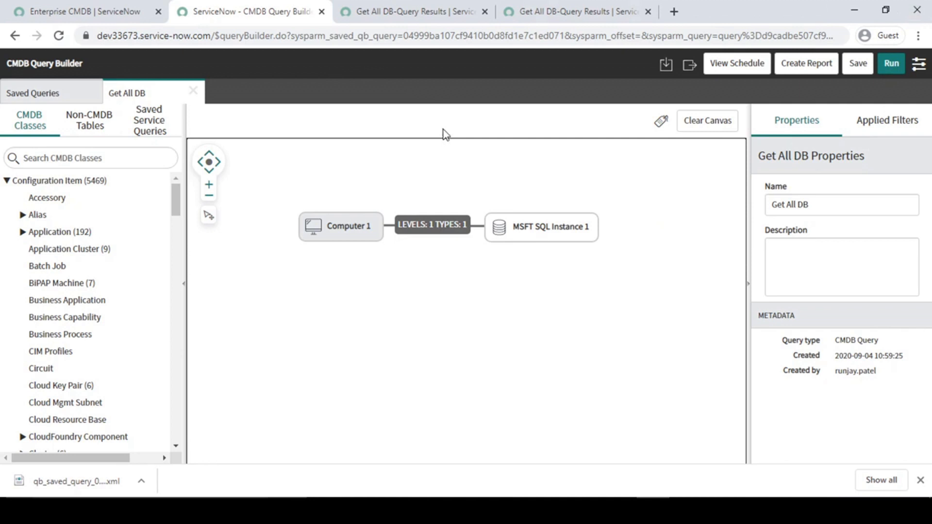
Dismiss the browser's downloads bar and close both Get All DB query results pages
left_click(920, 481)
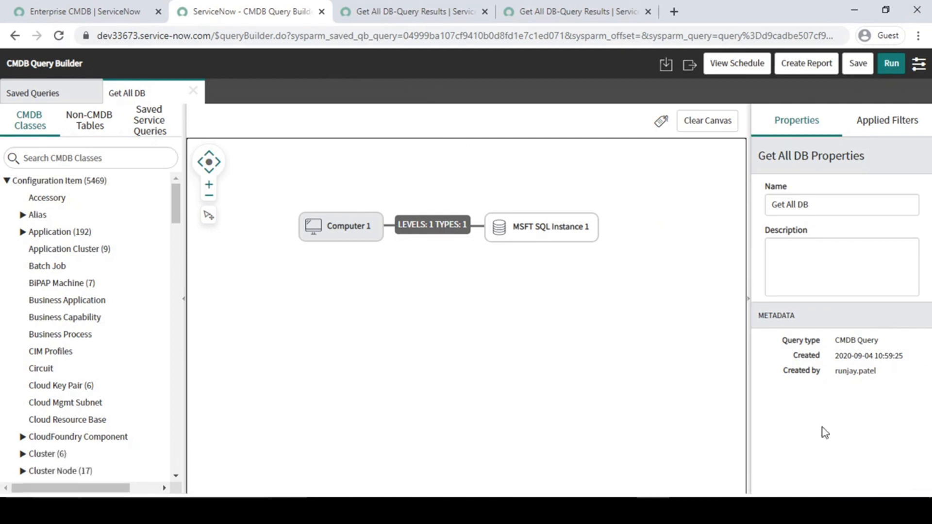
left_click(87, 11)
left_click(271, 11)
left_click(461, 11)
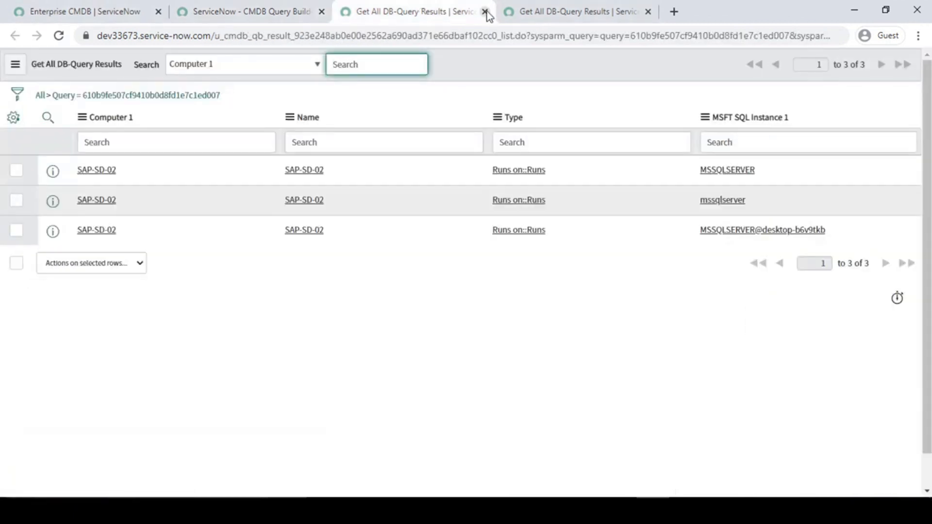
left_click(485, 11)
left_click(484, 11)
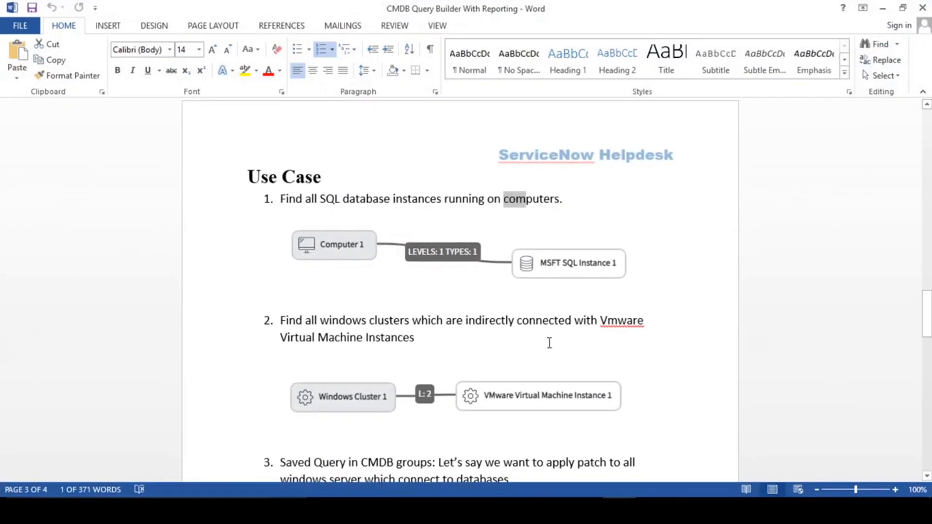
In the Word document of use cases, read use case 2, copy "windows clusters" from it and switch back to CMDB Query Builder
scroll(548, 344, "down", 1)
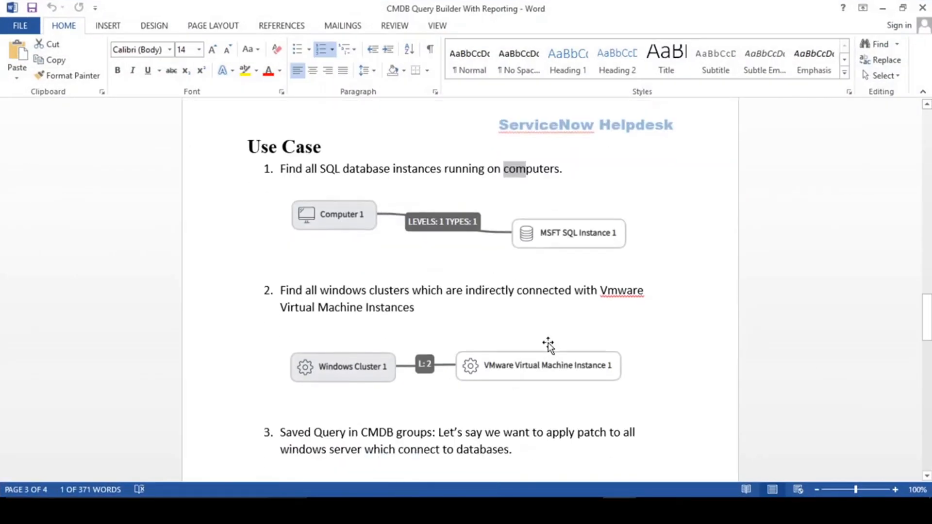
scroll(500, 305, "down", 3)
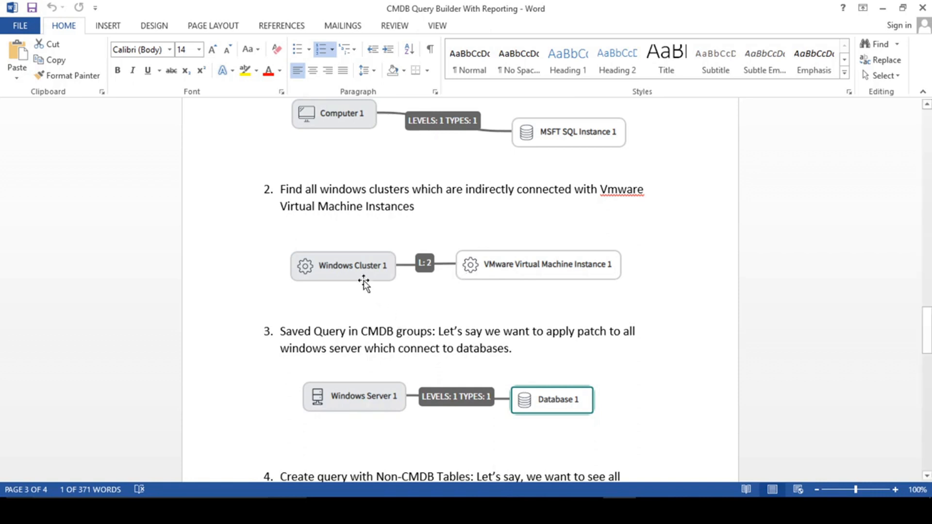
triple_click(429, 206)
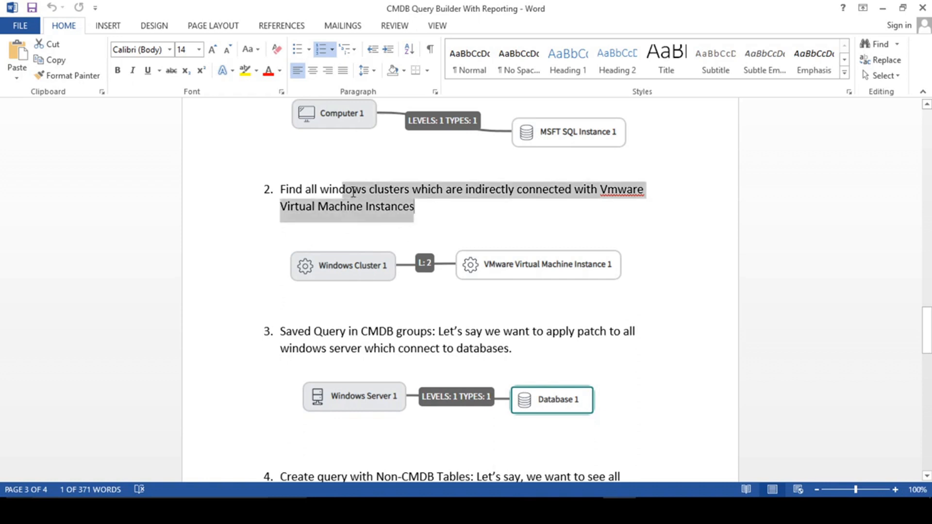
left_click(322, 206)
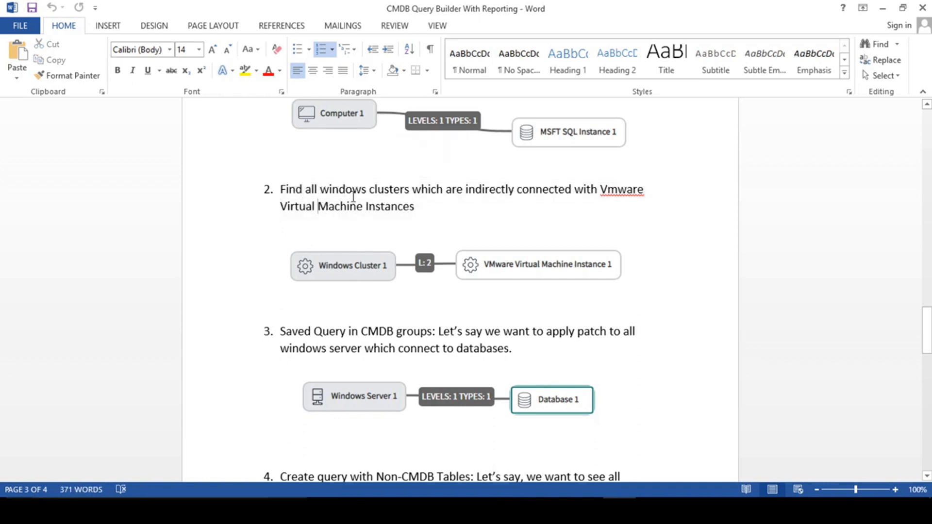
left_click_drag(320, 190, 412, 191)
key("ctrl+c")
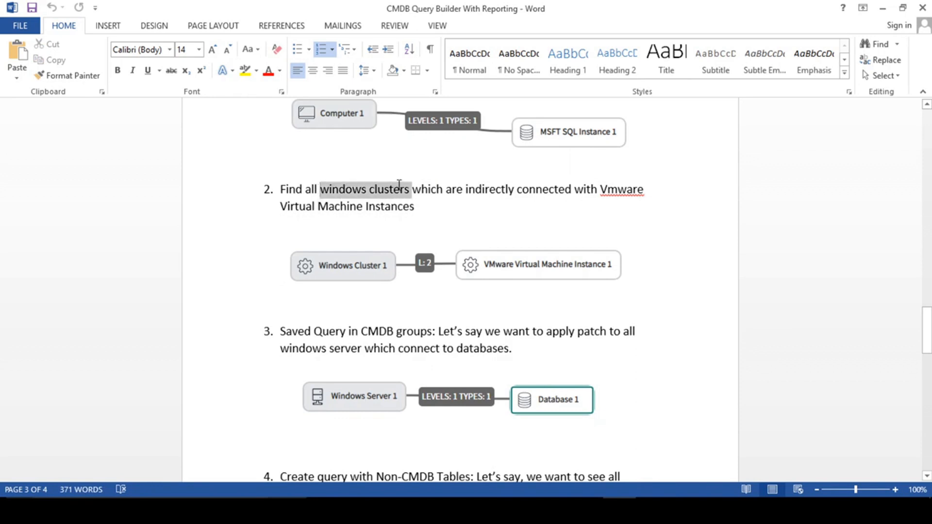
key("alt+Tab")
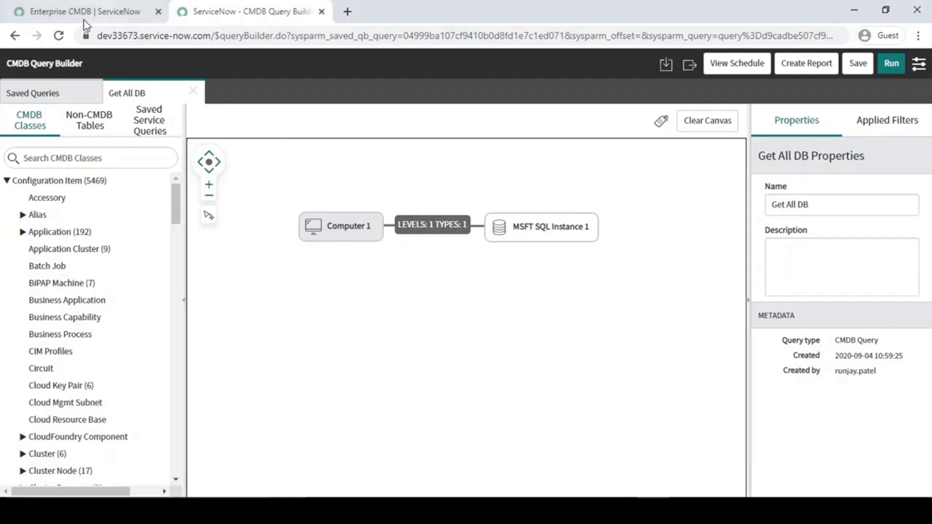
left_click(46, 158)
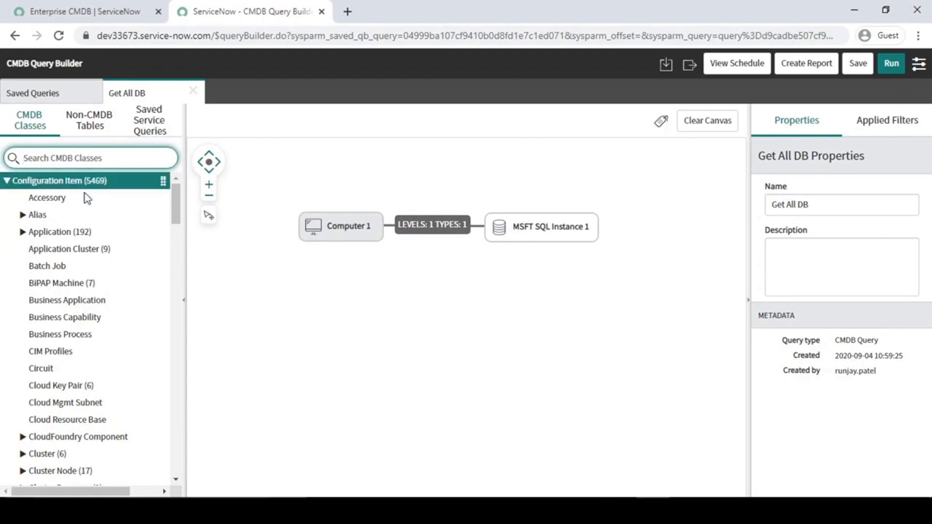
key("ctrl+v")
key("BackSpace")
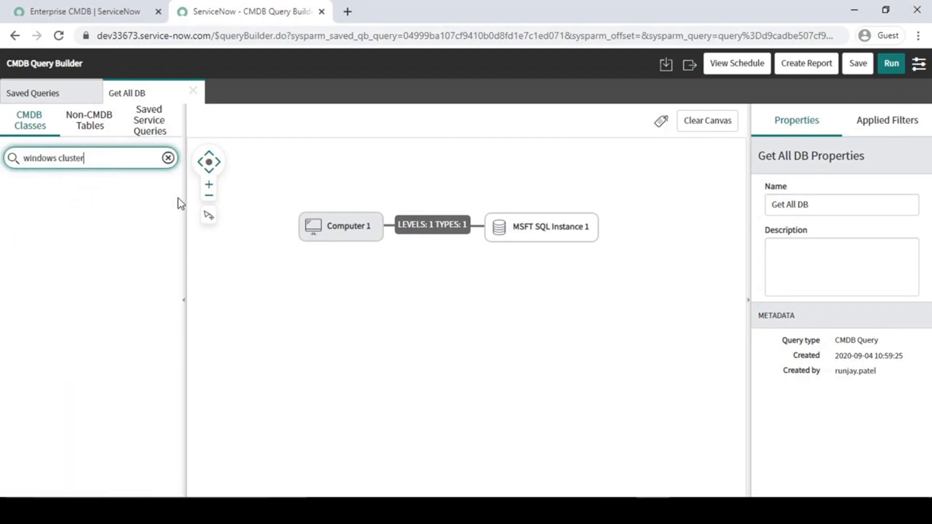
Close the Get All DB query and create a new CMDB query named Demo2
left_click(193, 91)
left_click(98, 231)
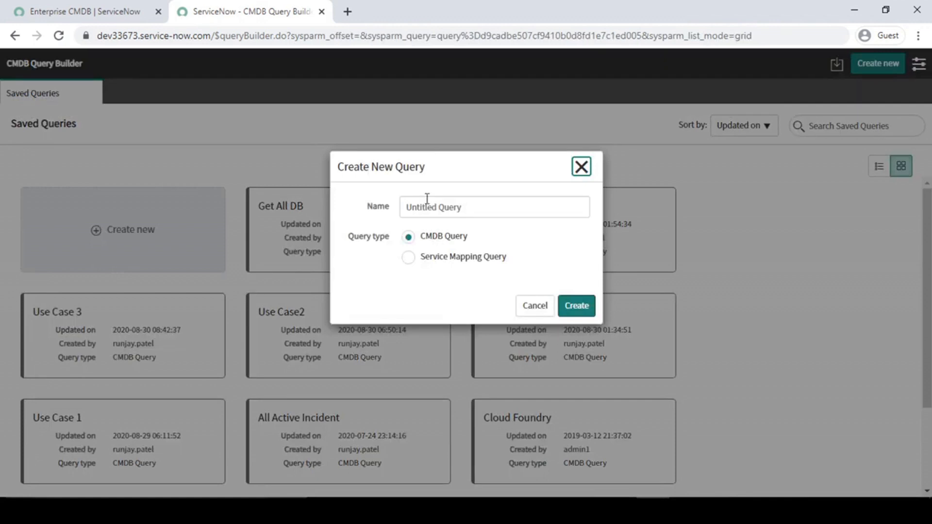
left_click(467, 208)
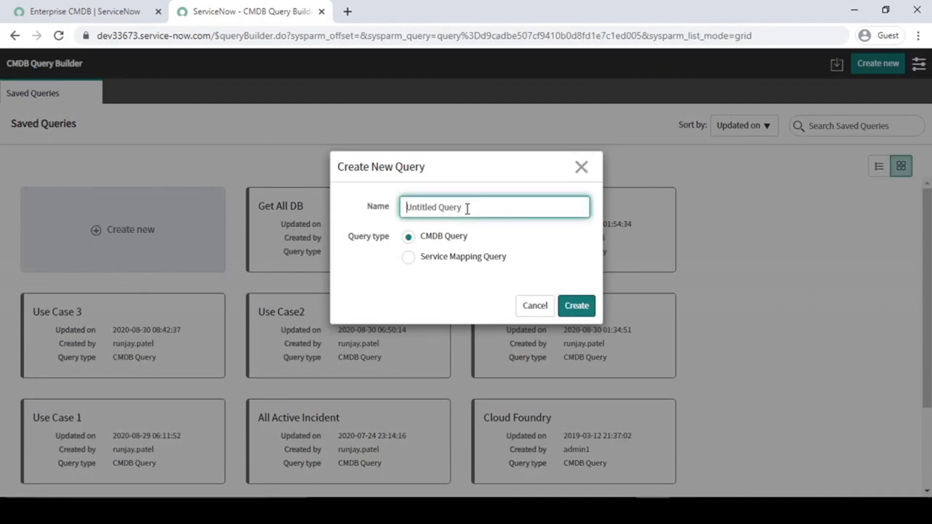
type("Demo2")
left_click(576, 307)
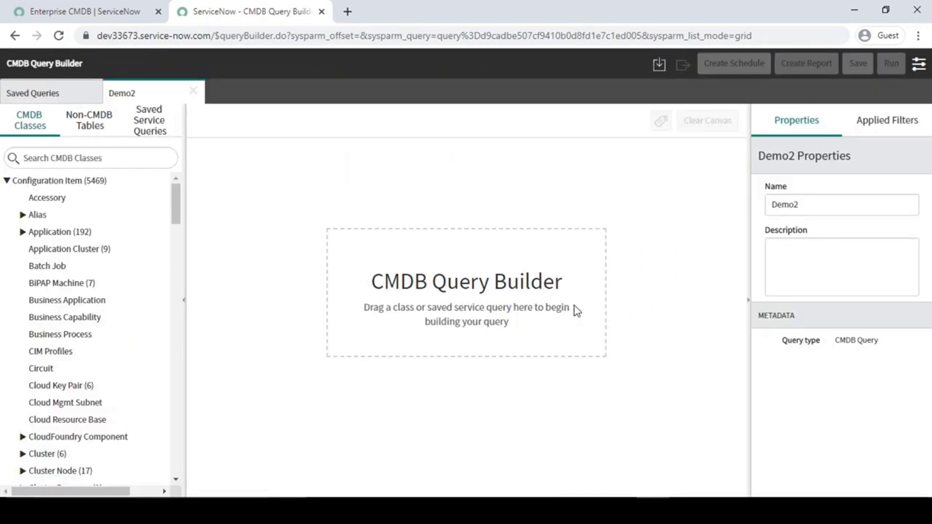
Search the CMDB classes for "windows cluster" and place the Windows Cluster (5) class on the Demo2 canvas
left_click(132, 151)
type("windows clusters")
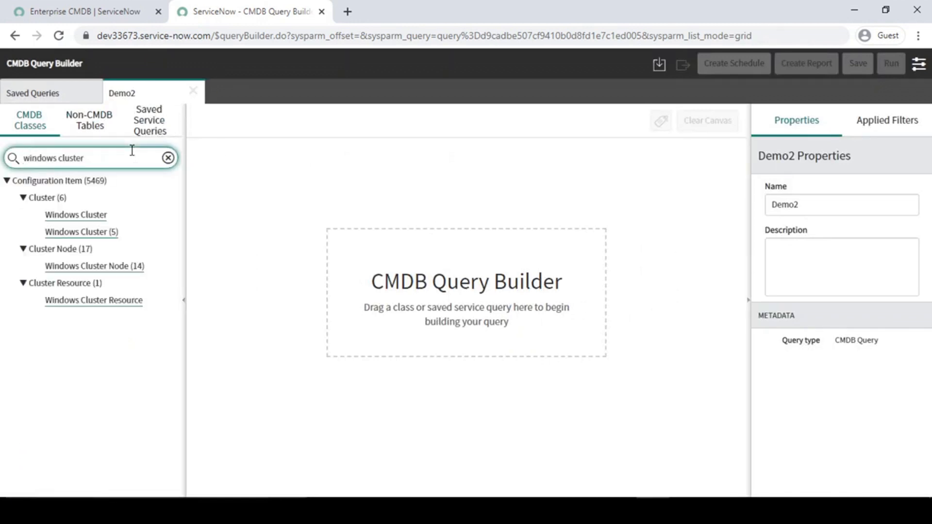
left_click_drag(86, 233, 342, 279)
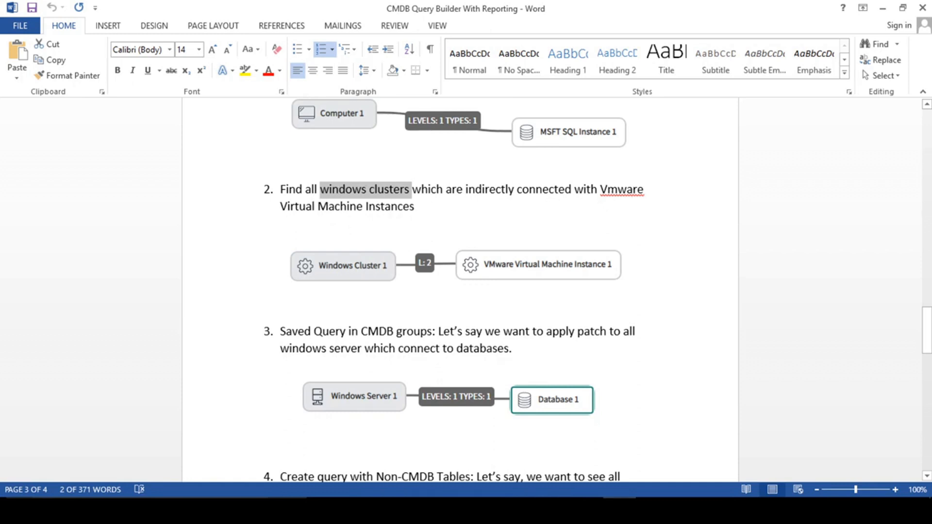
Place the suggested VMware Virtual Machine Instance class beside Windows Cluster 1 and connect Windows Cluster 1 to it
left_click(883, 12)
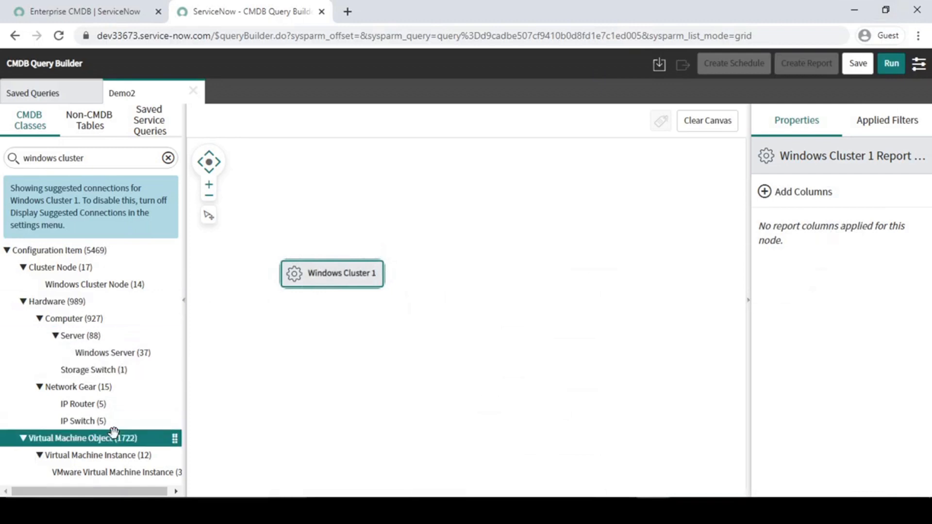
left_click_drag(118, 474, 554, 278)
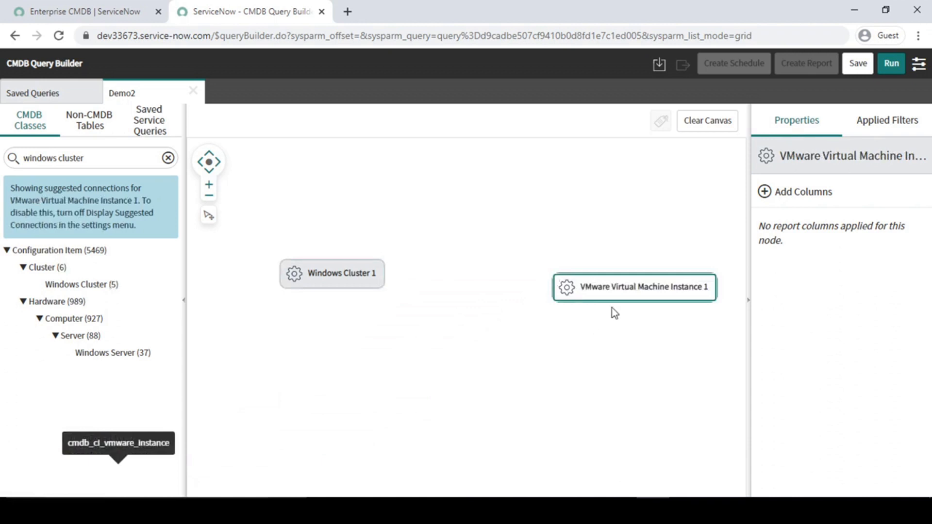
left_click_drag(618, 288, 519, 272)
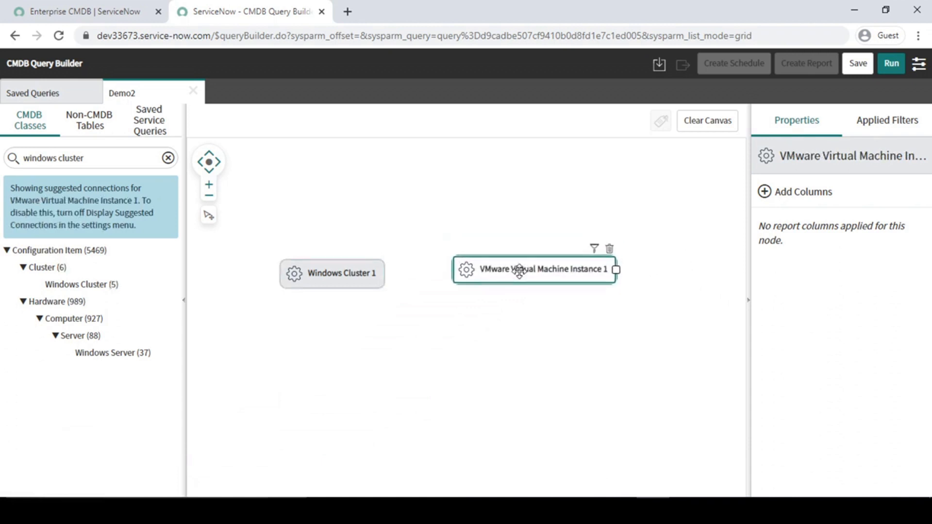
left_click(329, 273)
left_click_drag(384, 276, 453, 270)
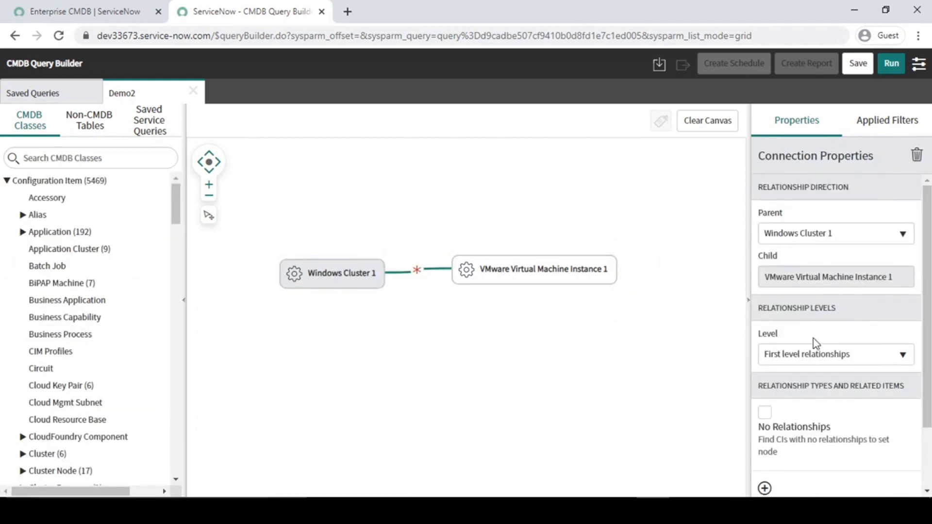
scroll(840, 432, "down", 2)
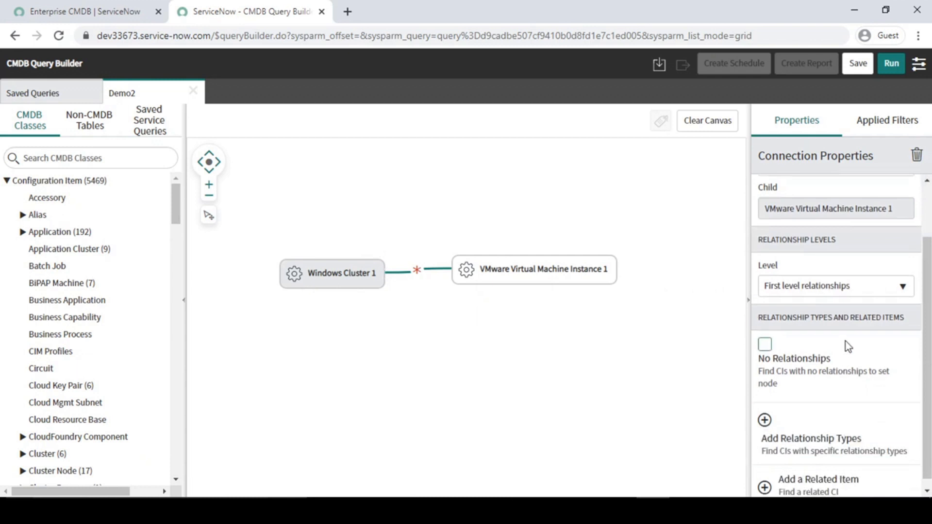
left_click(815, 439)
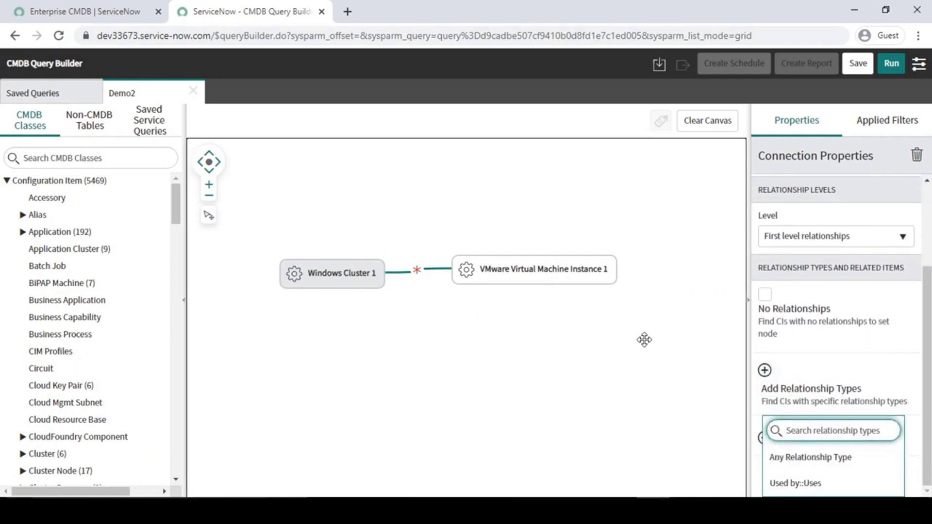
left_click(619, 322)
Recheck use case 2 in the Word document and set the Windows Cluster 1 to VMware connection's level to Up to 2nd level relationships
key("alt+Tab")
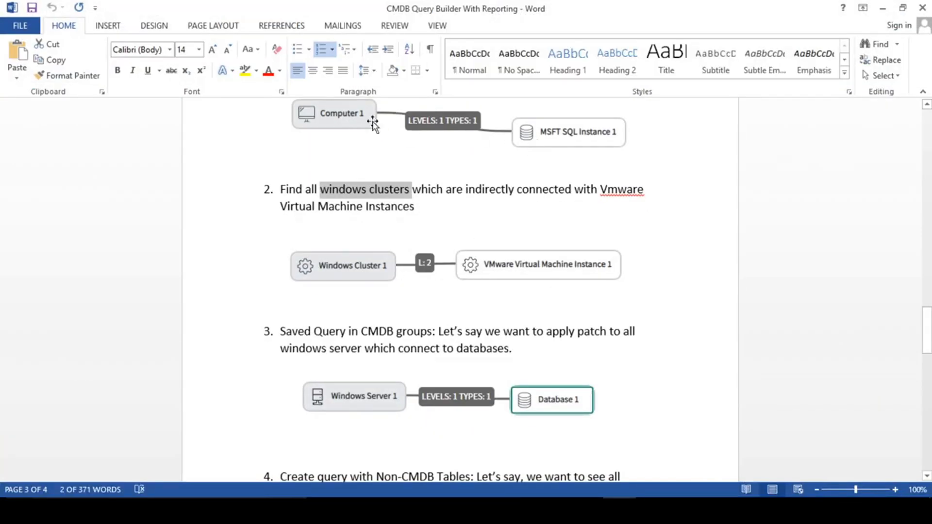
key("alt+Tab")
left_click(337, 272)
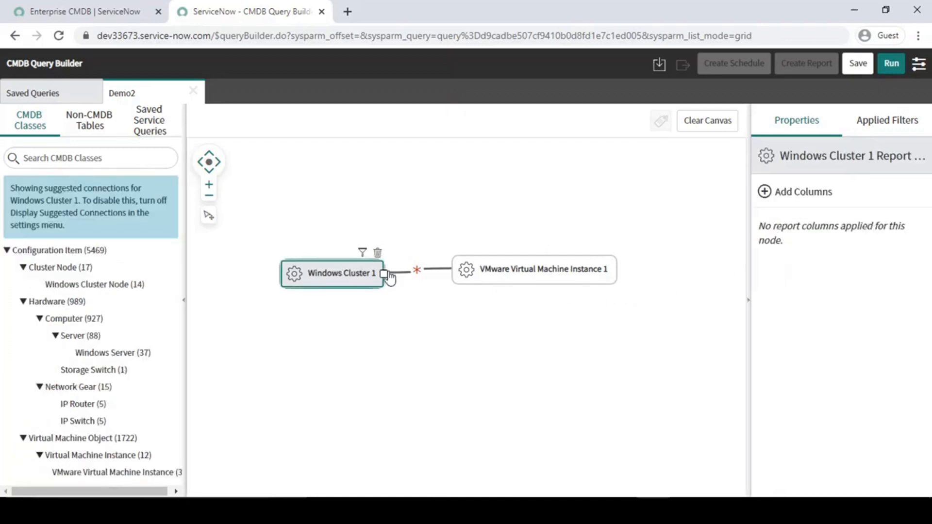
left_click(433, 270)
left_click(825, 316)
left_click(809, 352)
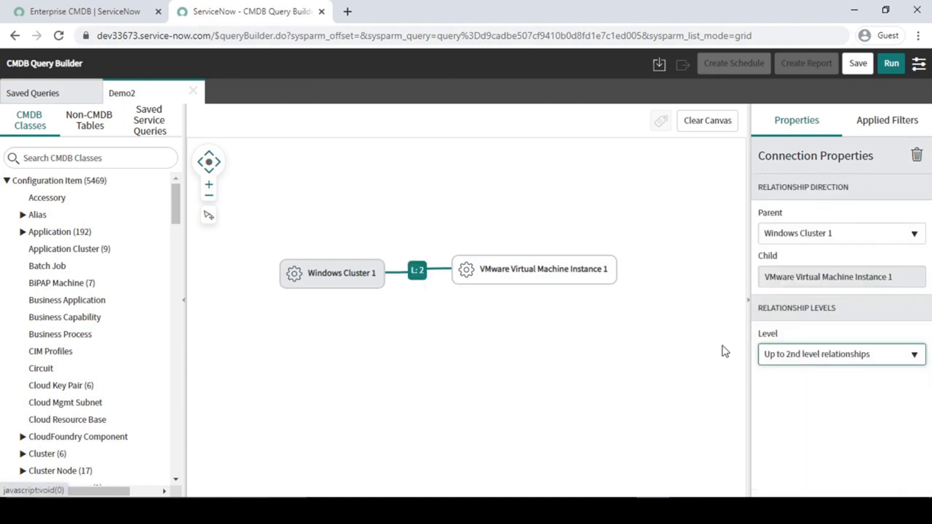
Save the Demo2 query and run it
mouse_move(405, 275)
left_click(857, 66)
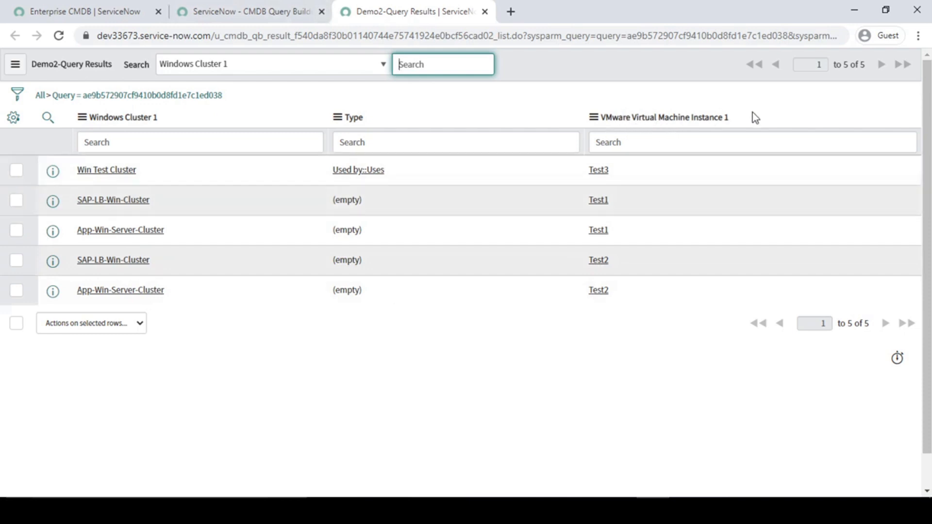
Examine the Type value of each Windows cluster and VMware instance pair in the Demo2 results, and return to CMDB Query Builder
left_click_drag(753, 117, 601, 119)
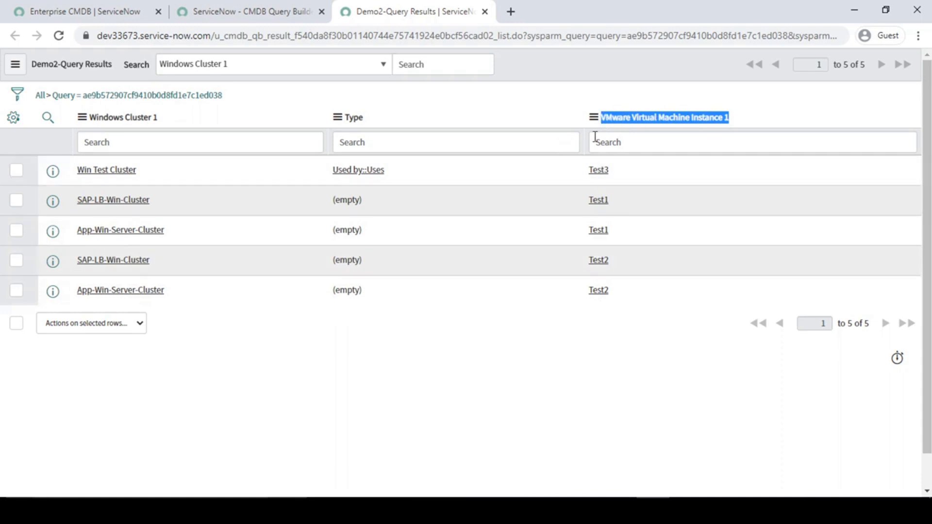
left_click(328, 197)
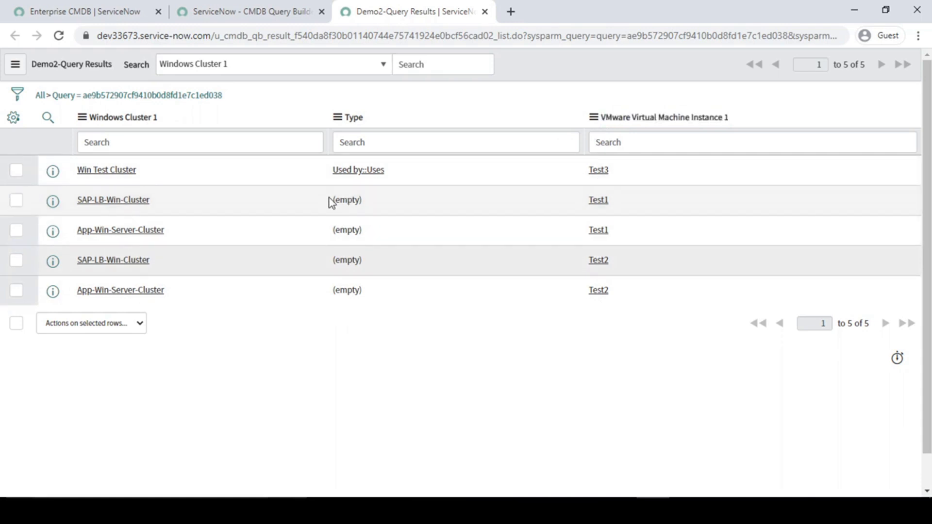
mouse_move(313, 99)
left_mouse_down()
mouse_move(371, 203)
mouse_move(418, 346)
left_mouse_up()
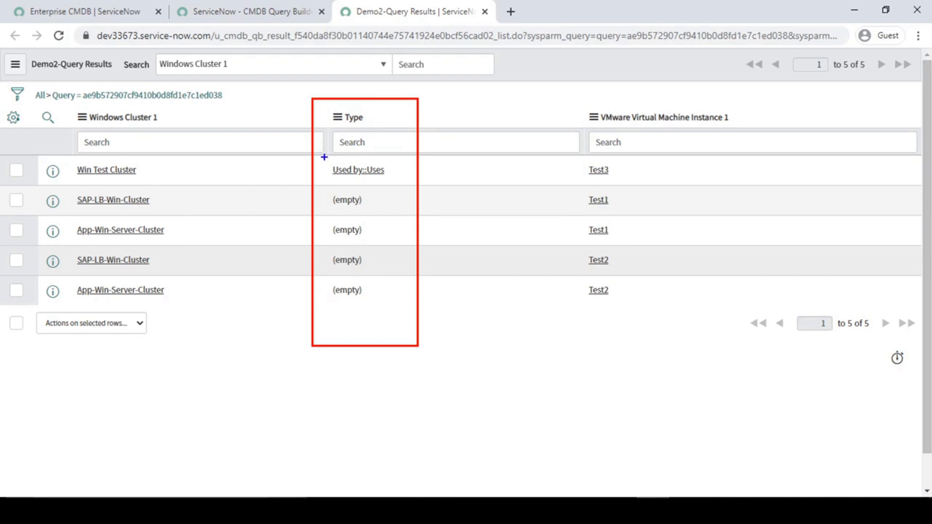
left_click_drag(323, 155, 401, 183)
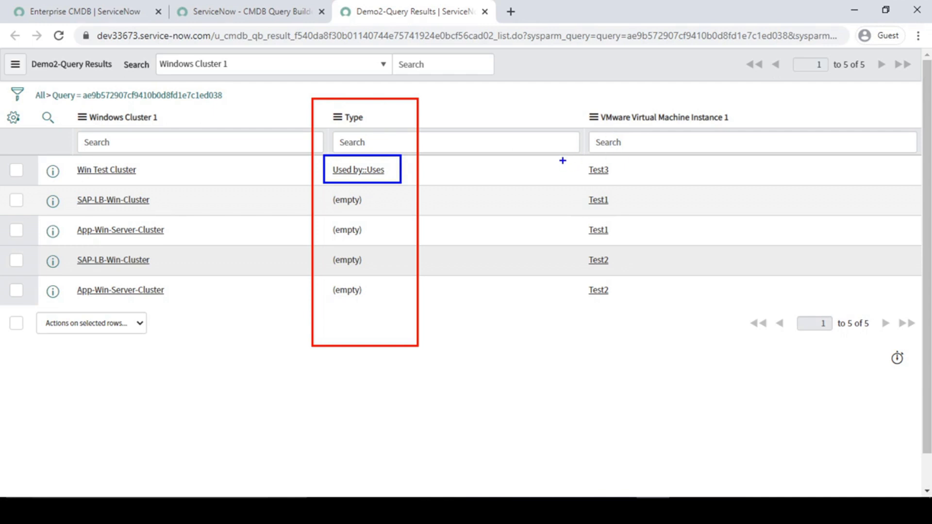
left_click_drag(561, 154, 656, 182)
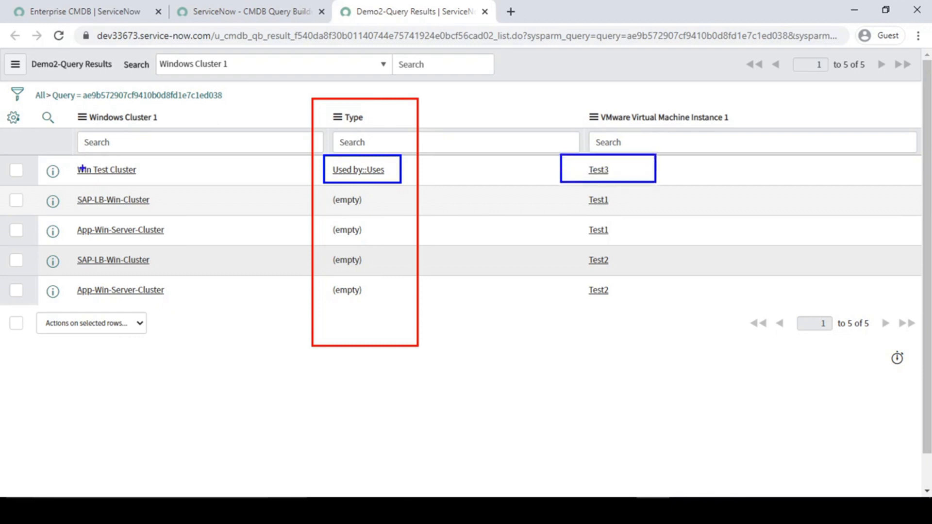
left_click_drag(64, 158, 145, 186)
mouse_move(578, 189)
left_mouse_down()
mouse_move(649, 291)
mouse_move(652, 323)
left_mouse_up()
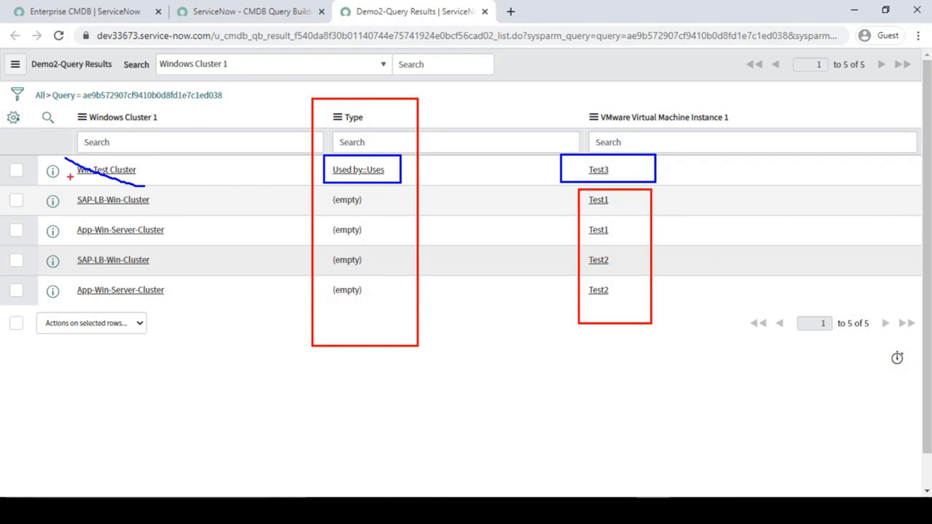
mouse_move(63, 189)
left_mouse_down()
mouse_move(234, 316)
mouse_move(462, 354)
left_mouse_up()
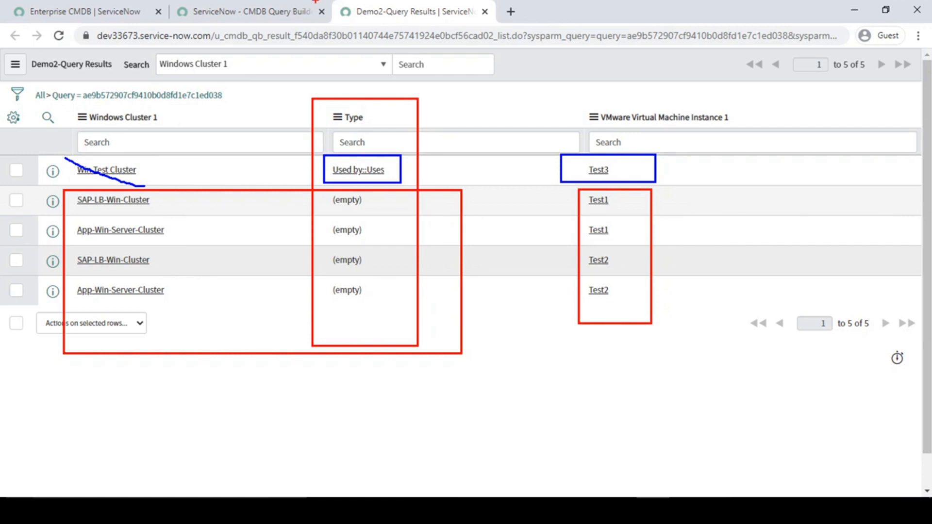
left_click(291, 12)
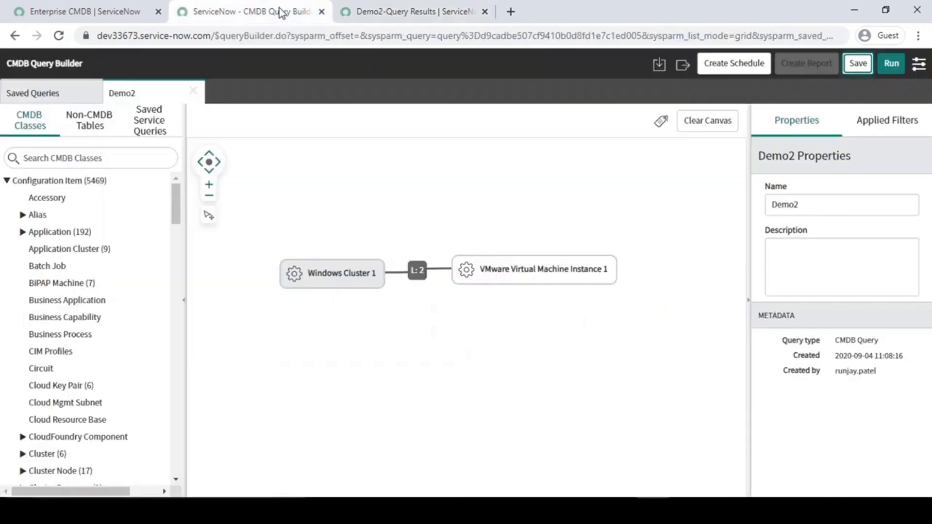
mouse_move(494, 284)
Switch to the Word document and read use case 3 about Windows servers connected to databases, comparing it with the earlier use cases
left_click(622, 511)
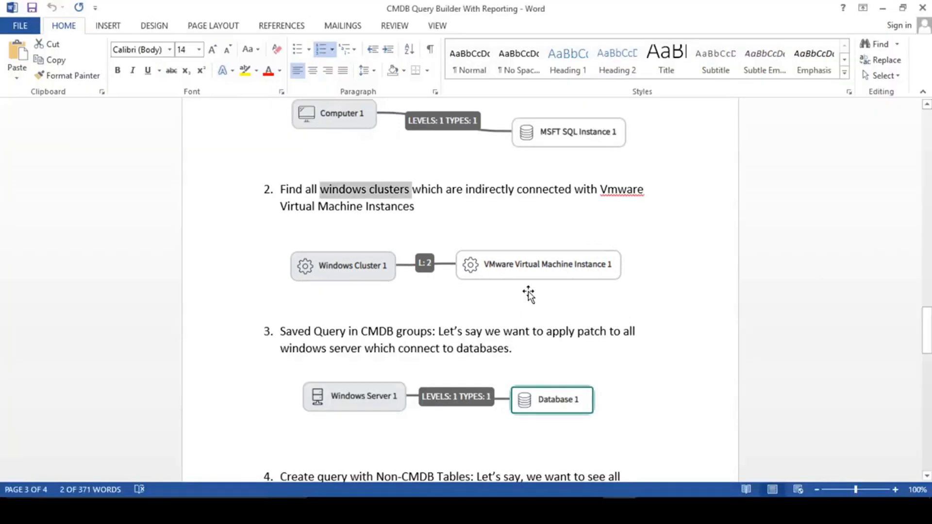
scroll(529, 294, "down", 5)
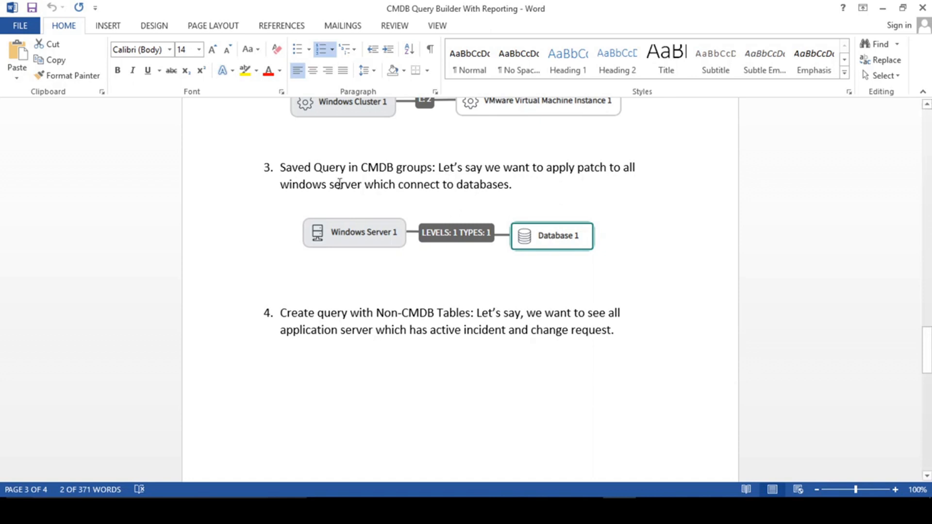
scroll(558, 240, "up", 5)
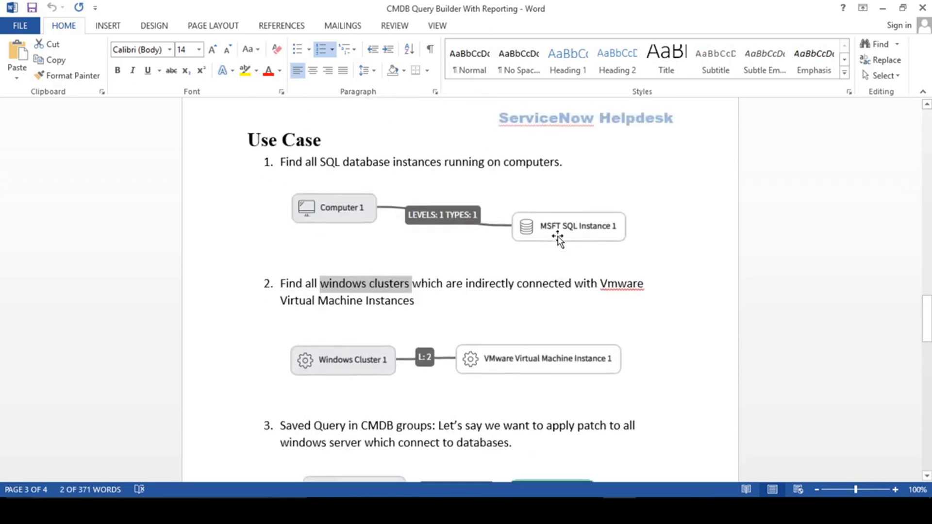
scroll(427, 220, "down", 3)
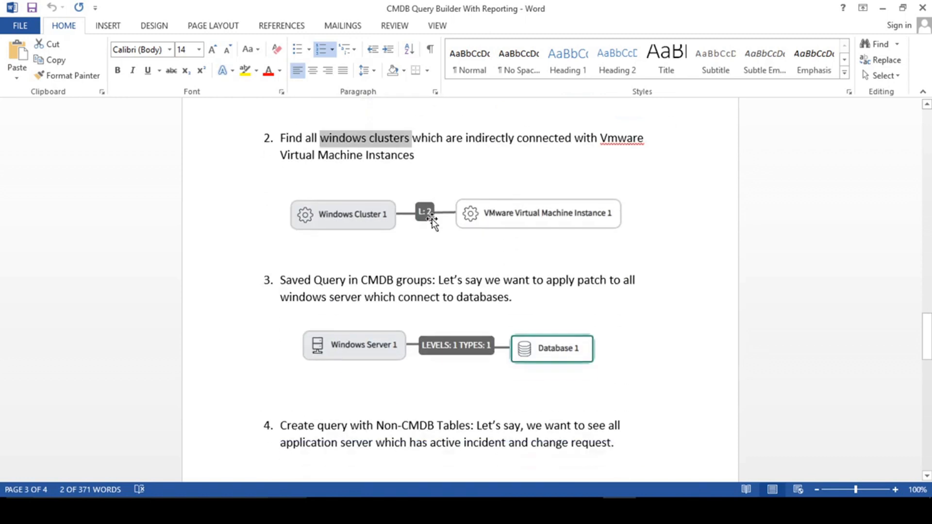
scroll(431, 221, "down", 3)
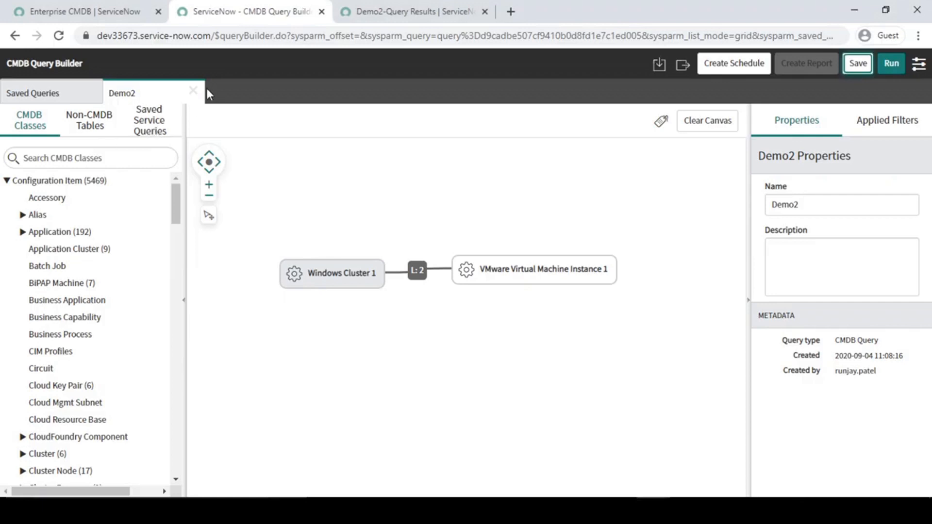
In CMDB Query Builder, close Demo2 without saving changes and create a new CMDB query named Test3
left_click(194, 91)
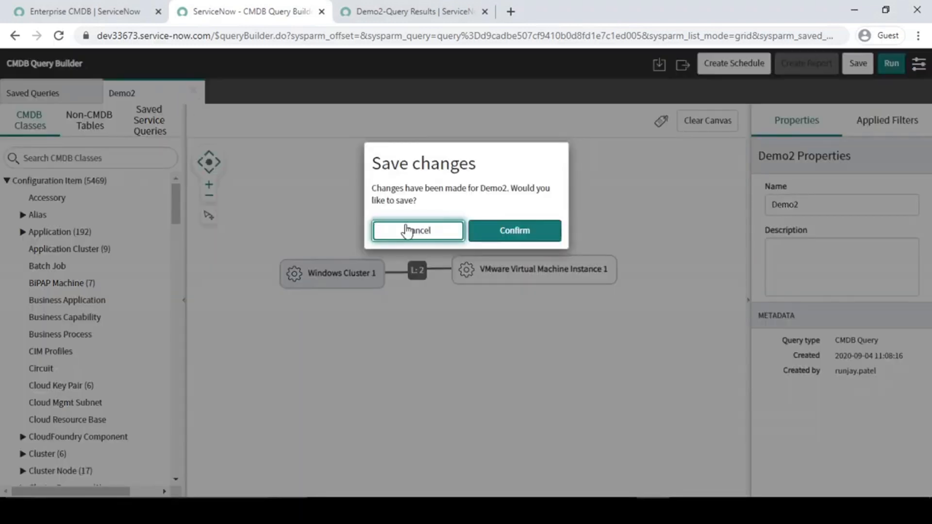
left_click(407, 229)
left_click(124, 241)
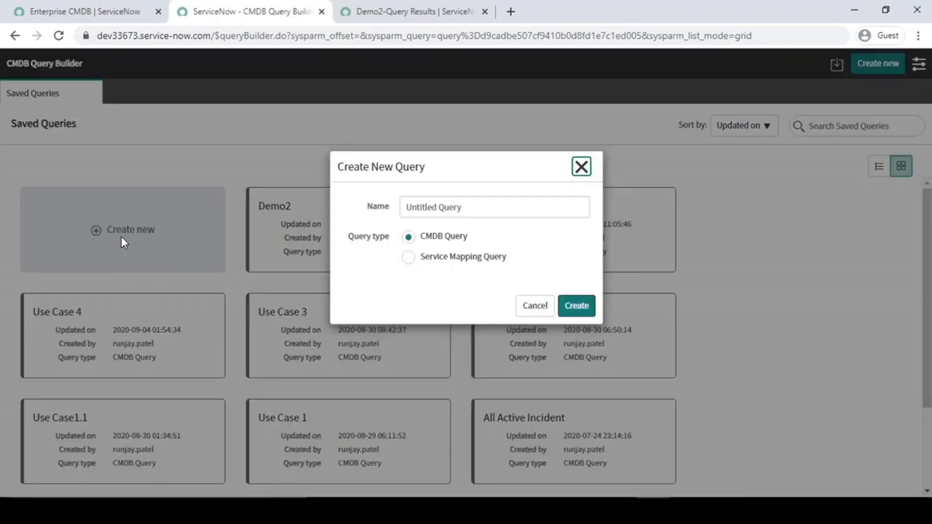
left_click(438, 207)
type("Tes")
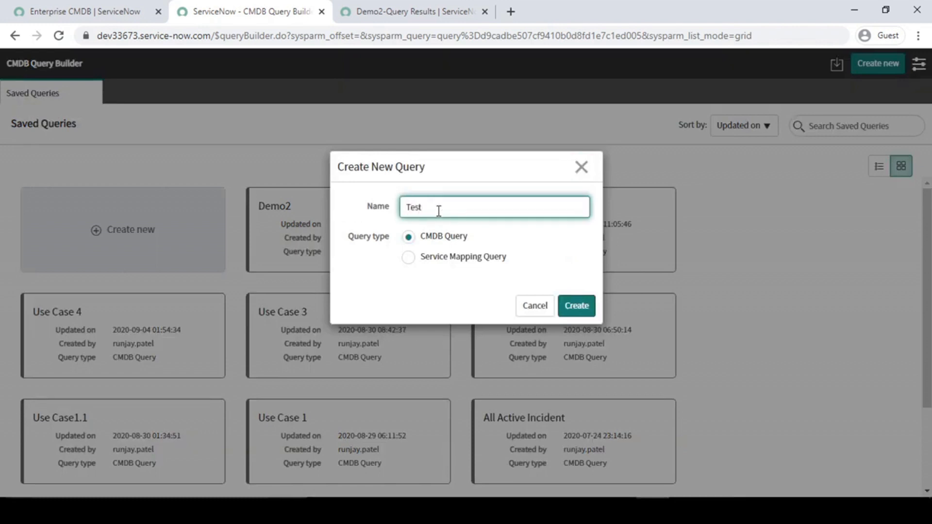
type("t3")
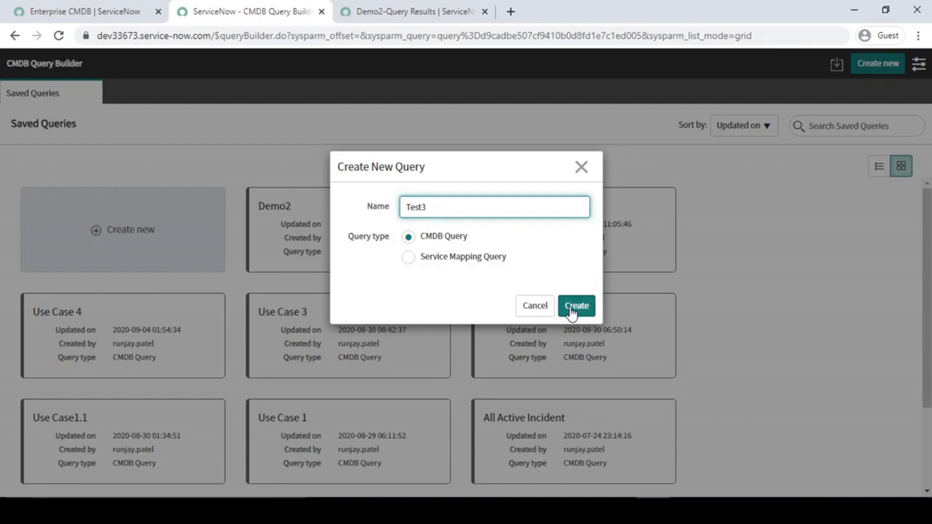
left_click(576, 306)
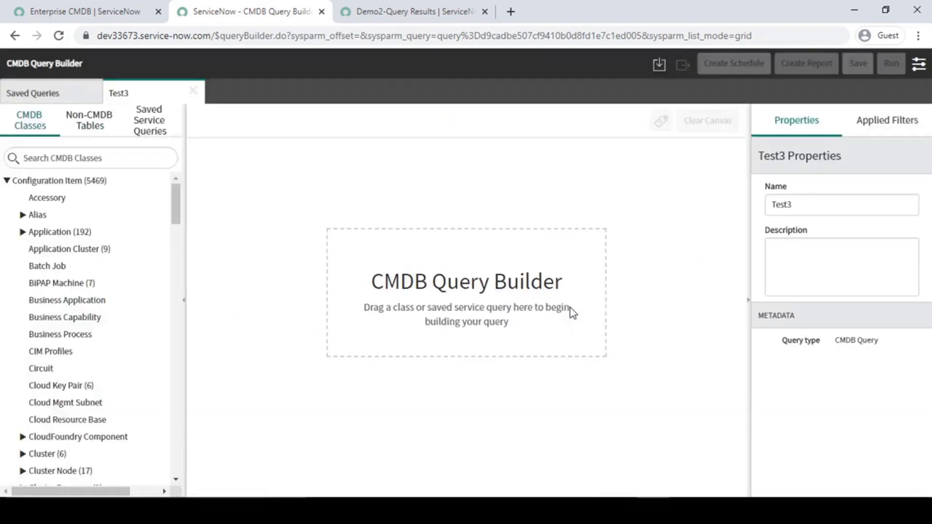
Check use case 3 in Word, search the CMDB classes for "wind" and place the Windows Server (37) class on the Test3 canvas
left_click(82, 160)
key("alt+Tab")
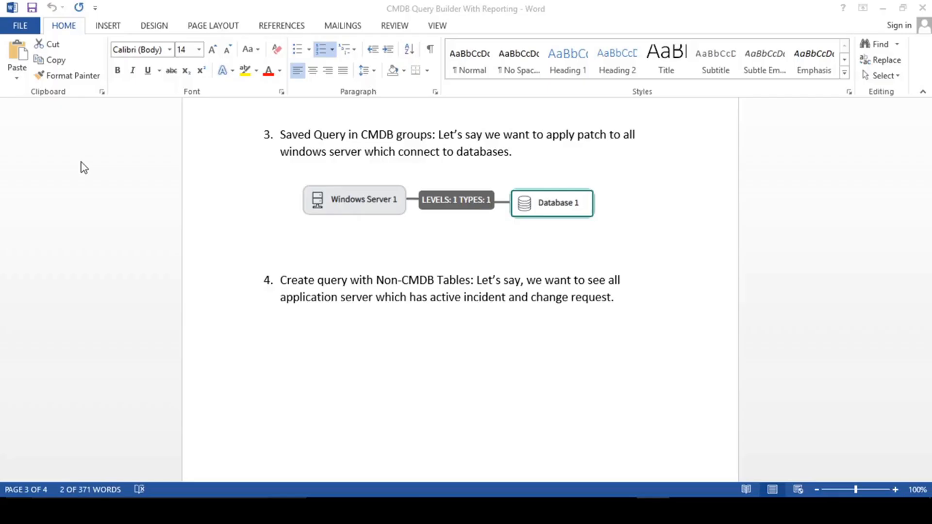
key("alt+Tab")
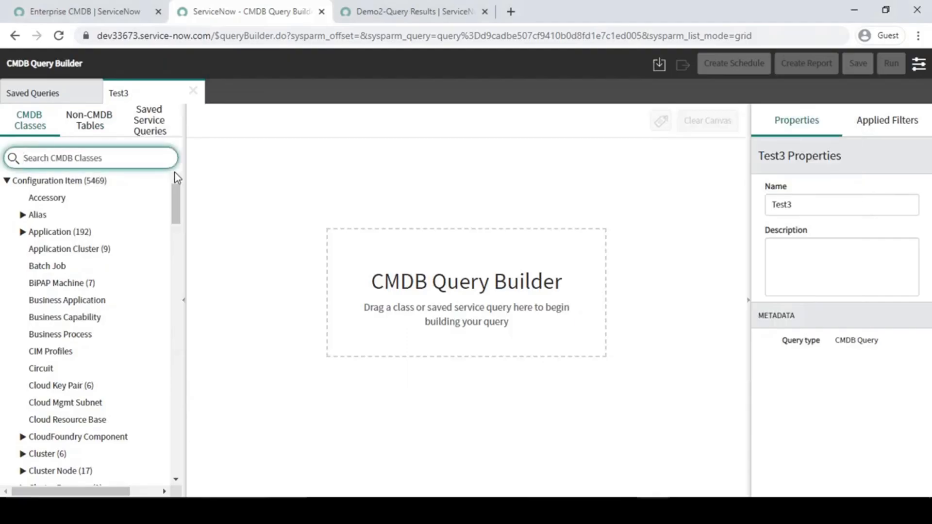
type("wind")
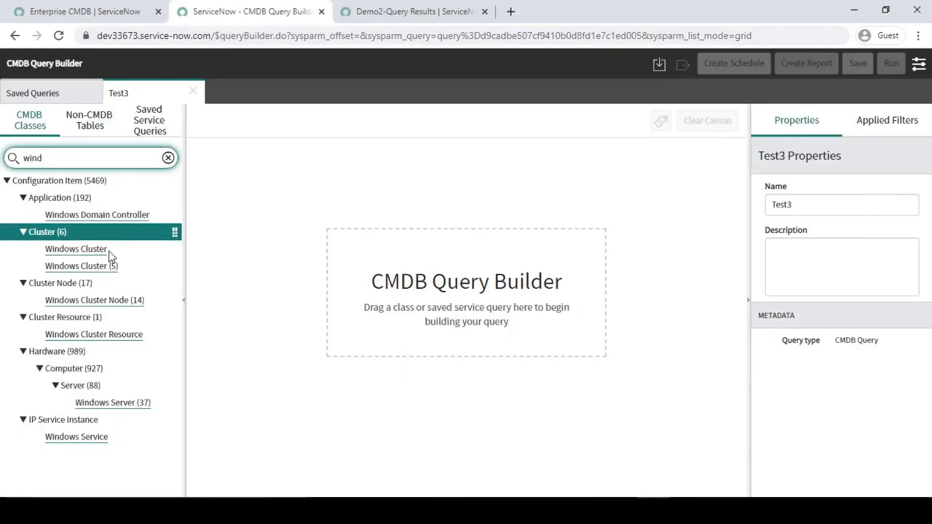
left_click_drag(125, 408, 322, 236)
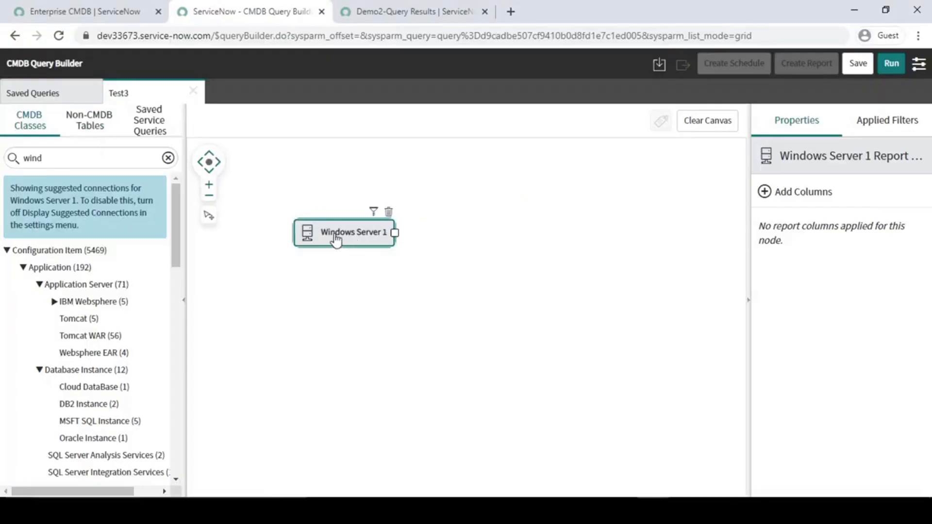
Place the suggested Database (13) class beside Windows Server 1 and connect Windows Server 1 to it
scroll(106, 347, "down", 10)
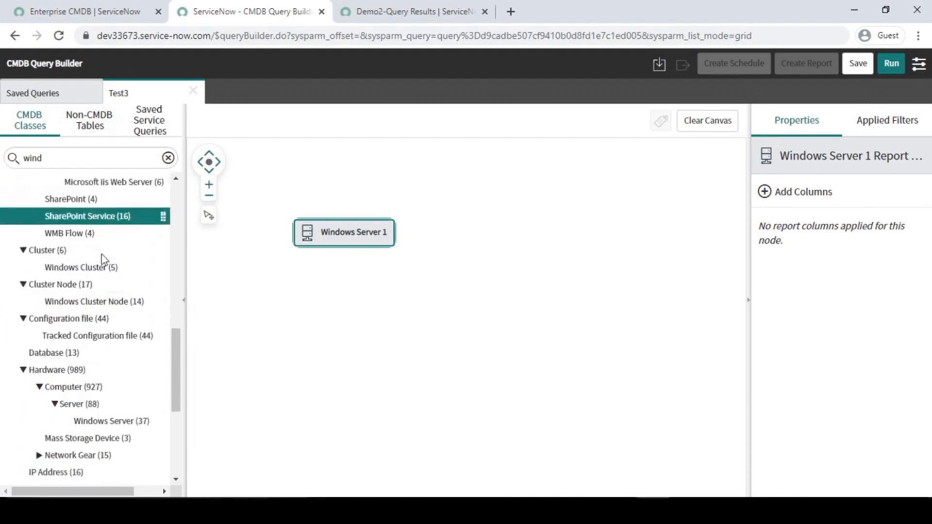
left_click_drag(62, 356, 518, 229)
left_click_drag(395, 233, 480, 234)
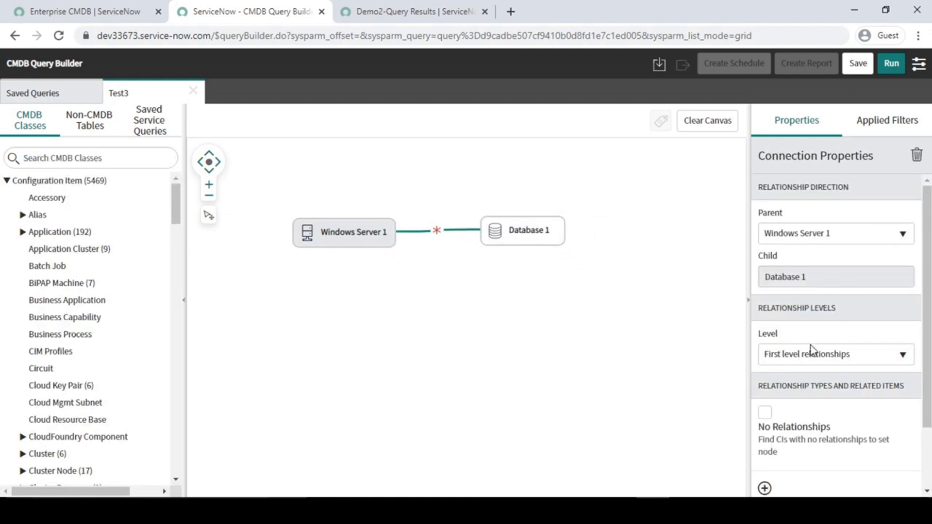
Add the Runs on::Runs relationship type to the connection between Windows Server 1 and Database 1
scroll(835, 405, "down", 2)
left_click(827, 442)
scroll(826, 440, "down", 1)
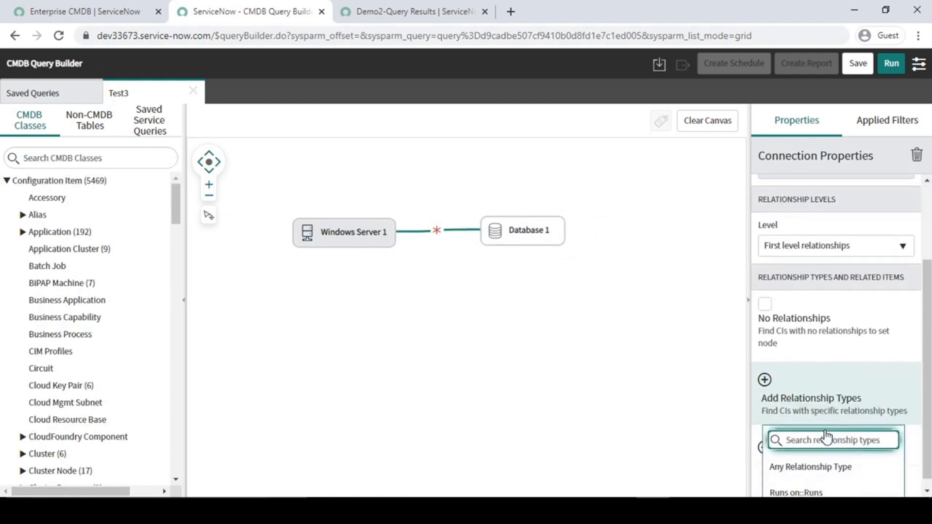
left_click(812, 483)
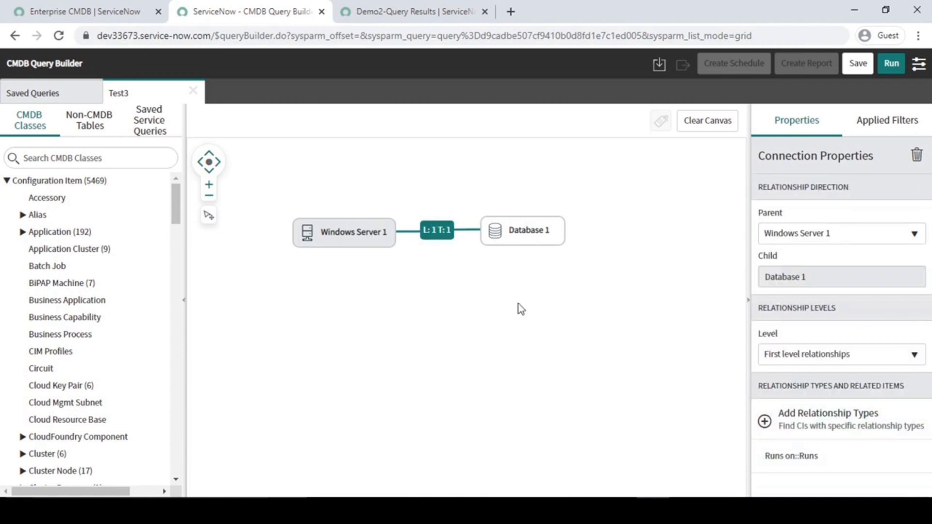
Save the Test3 query, dismiss the notification and run the query
left_click(858, 68)
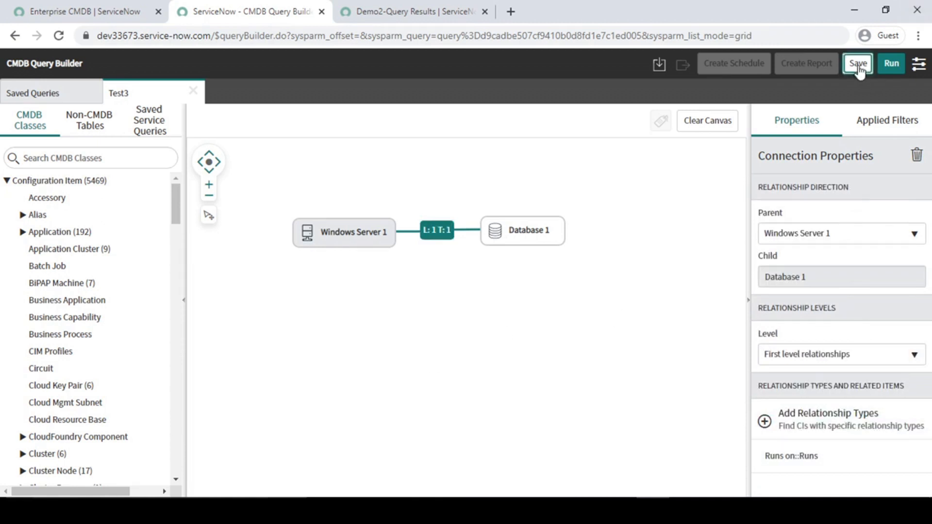
right_click(822, 79)
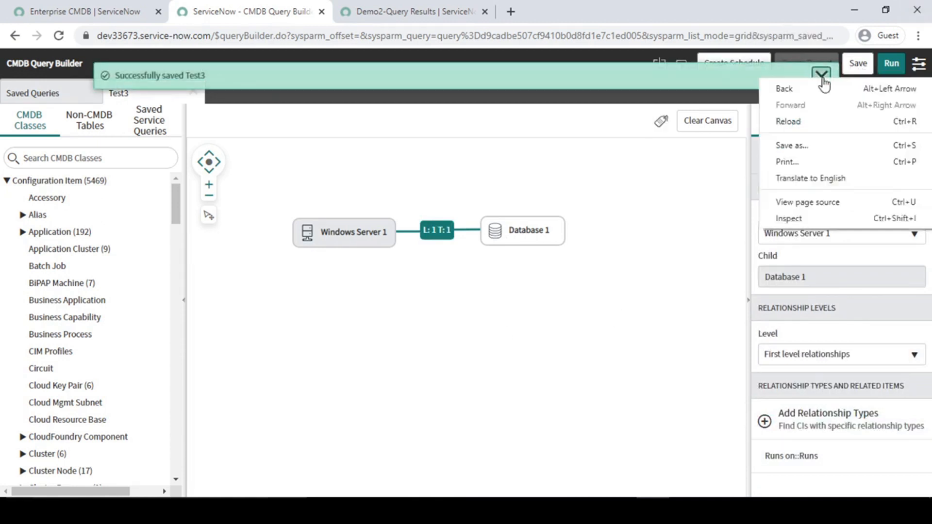
left_click(823, 73)
left_click(823, 75)
left_click(670, 148)
left_click(898, 68)
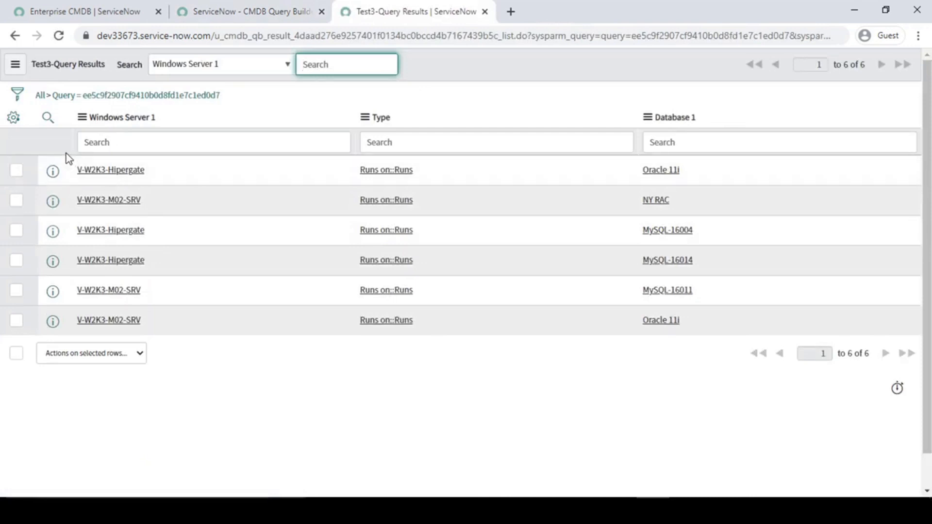
Examine the Windows Server 1 and Database 1 columns in the Test3 query results and return to the query canvas
left_click_drag(145, 266, 196, 364)
left_click_drag(614, 97, 744, 377)
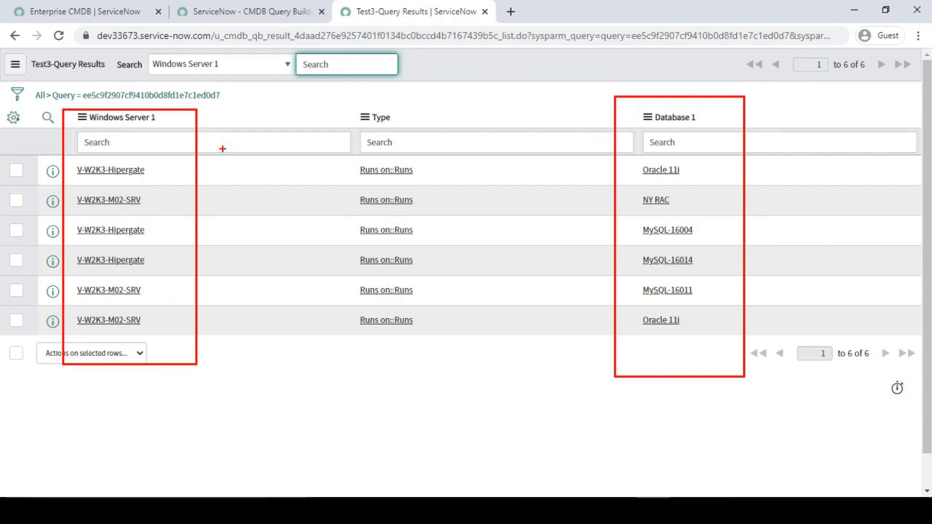
left_click(252, 7)
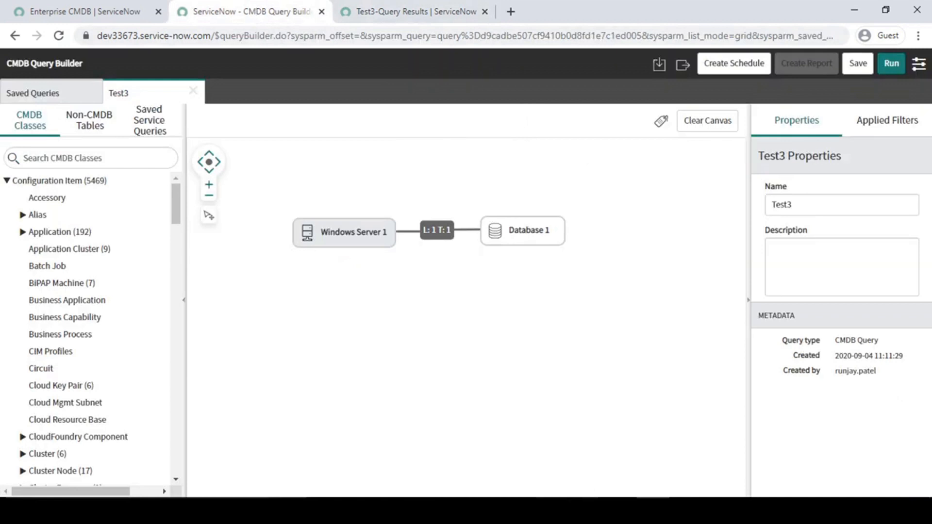
Switch to the Word document and read use case 4 on querying with Non-CMDB Tables, including its diagram
left_click(619, 510)
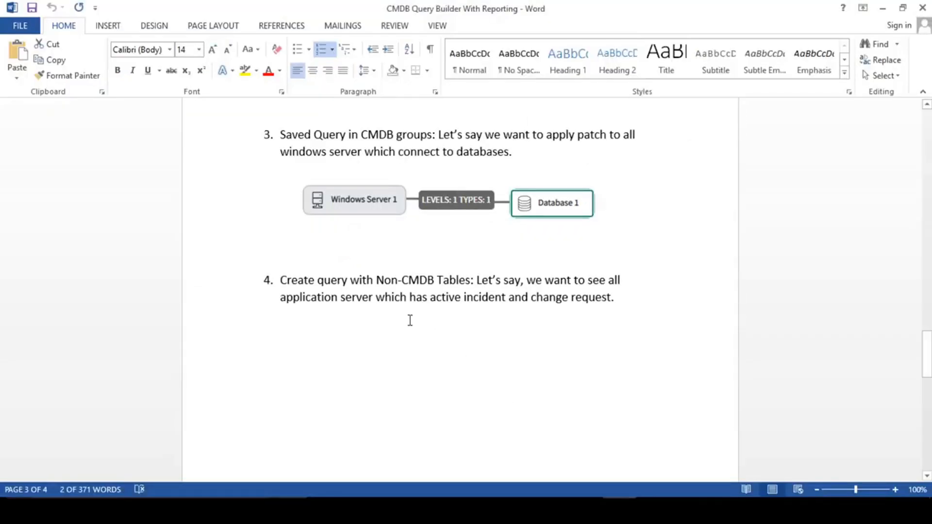
scroll(410, 320, "down", 6)
scroll(411, 320, "up", 4)
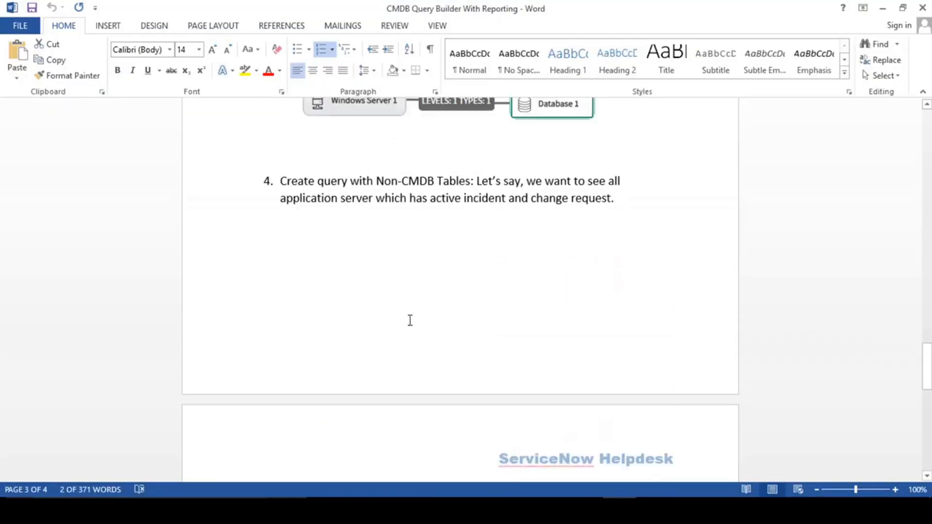
scroll(410, 320, "up", 2)
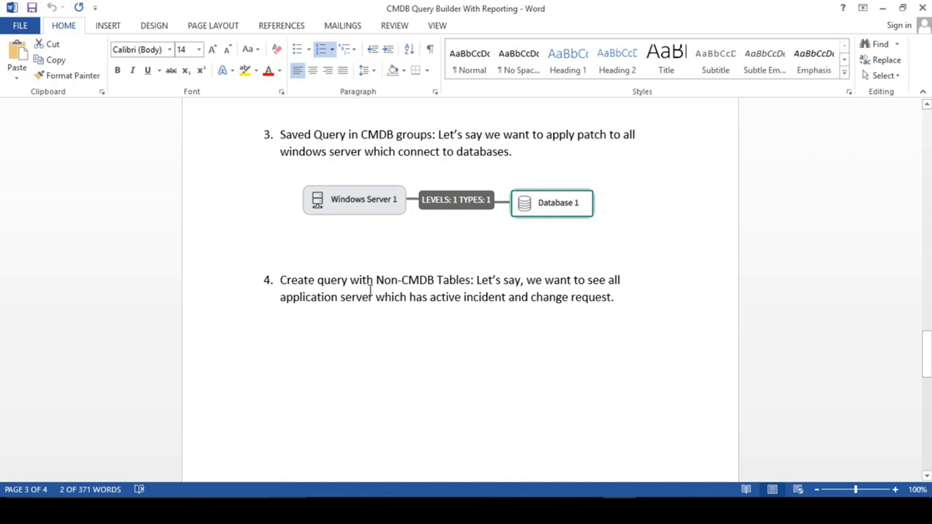
scroll(345, 298, "down", 2)
scroll(345, 298, "up", 5)
scroll(345, 298, "up", 3)
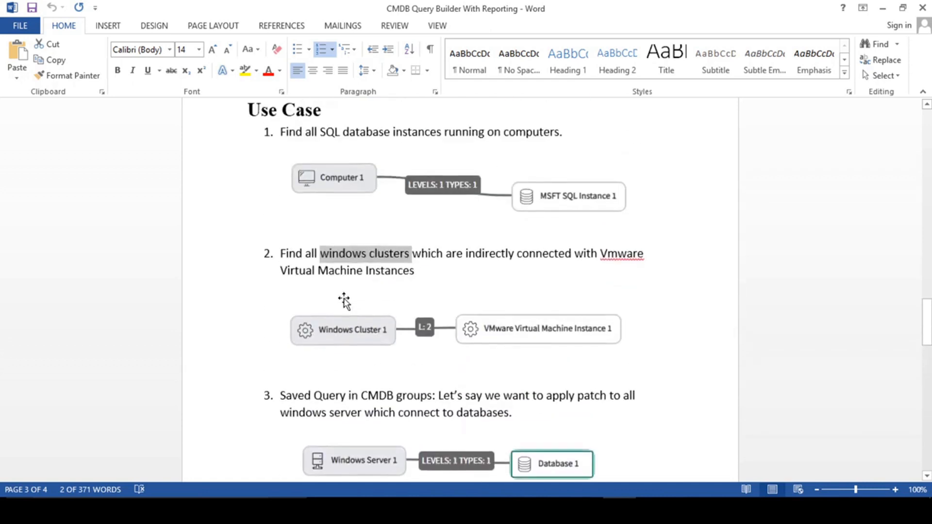
scroll(345, 301, "down", 2)
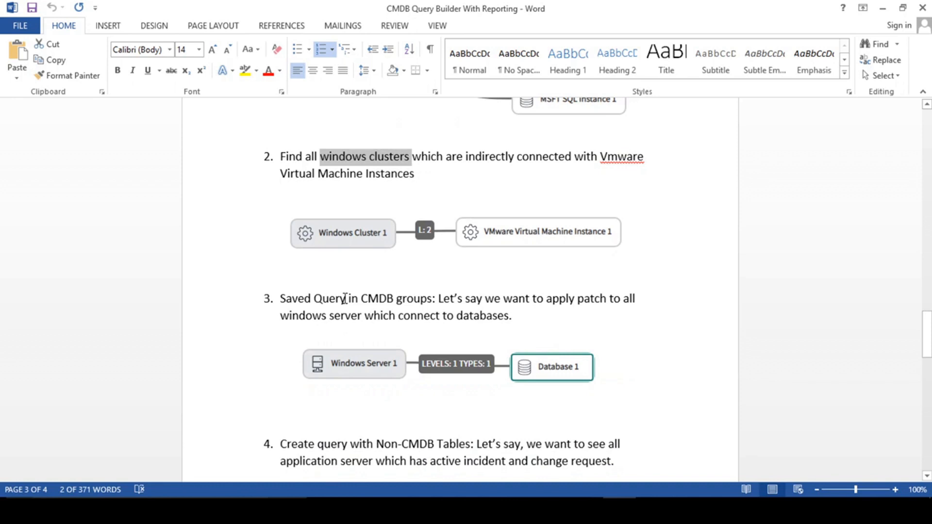
scroll(345, 298, "down", 5)
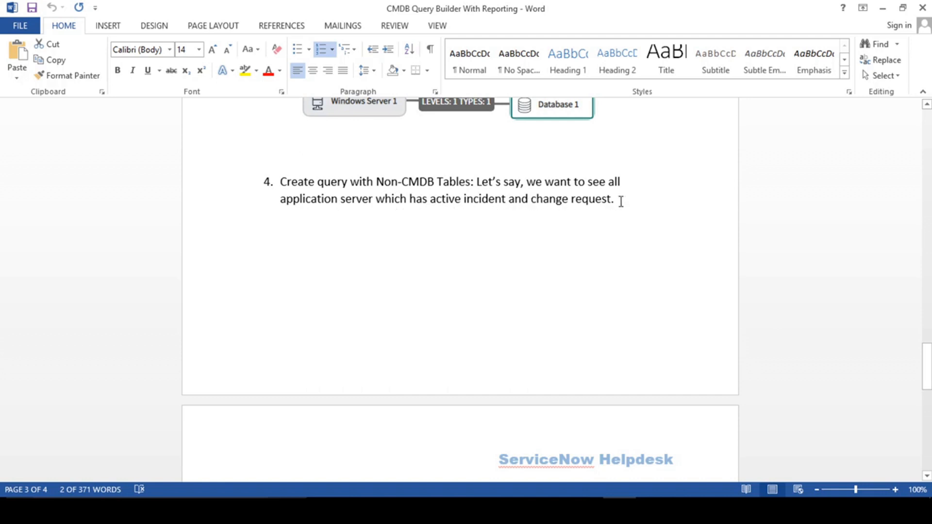
scroll(588, 207, "down", 8)
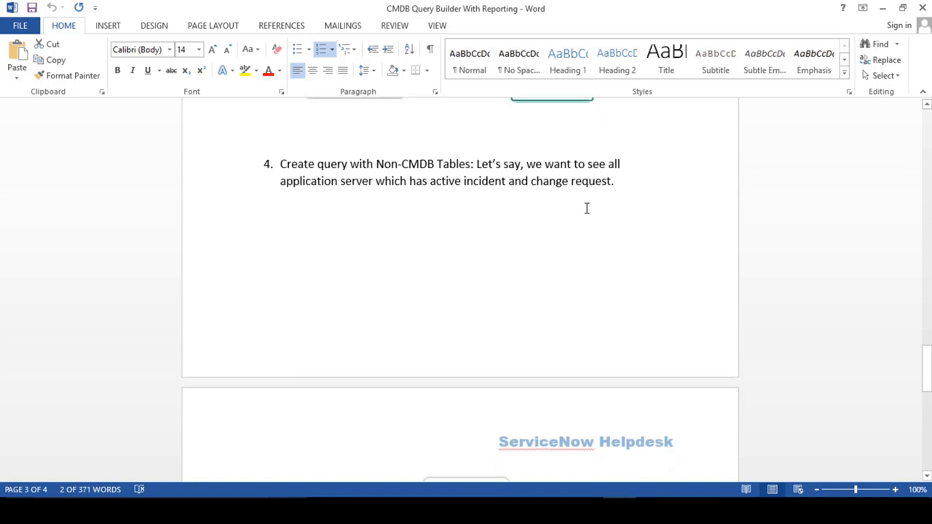
scroll(419, 260, "up", 1)
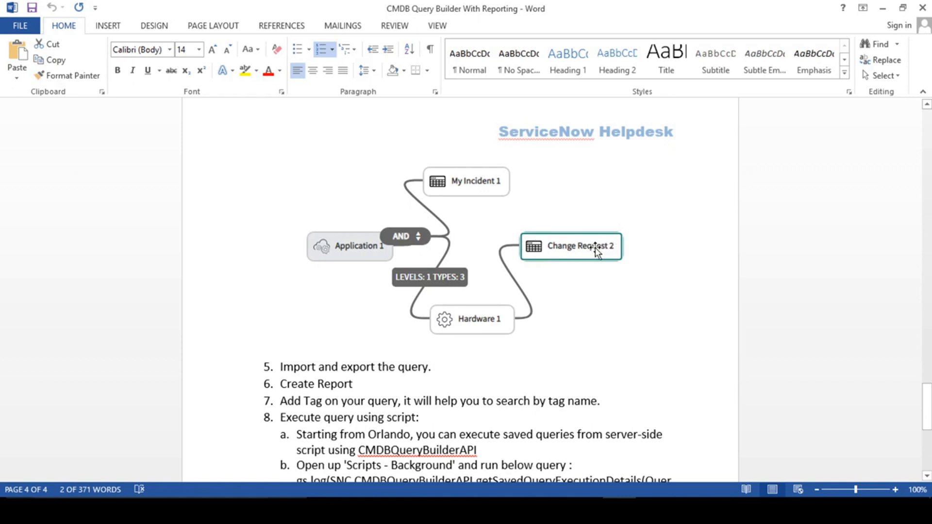
left_click(885, 9)
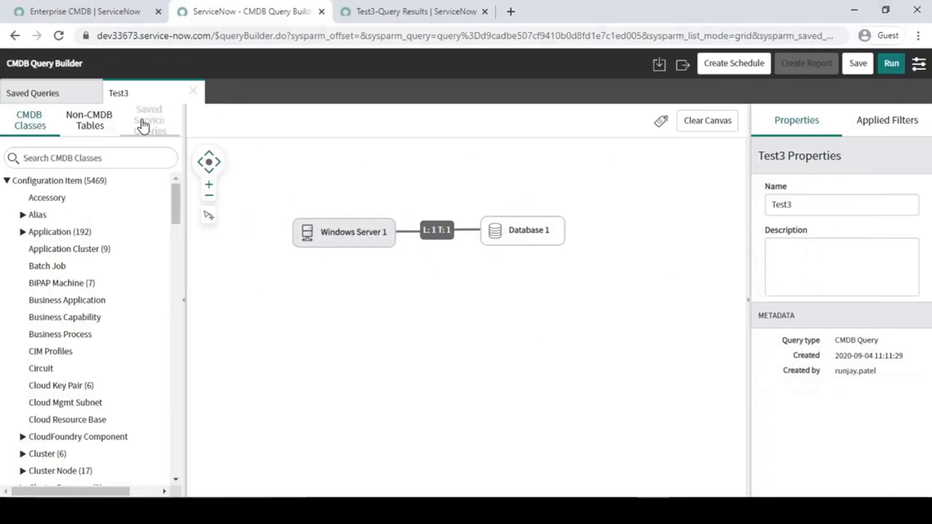
Close the open Test3 query and create a new CMDB Query named Test3
left_click(194, 91)
left_click(438, 237)
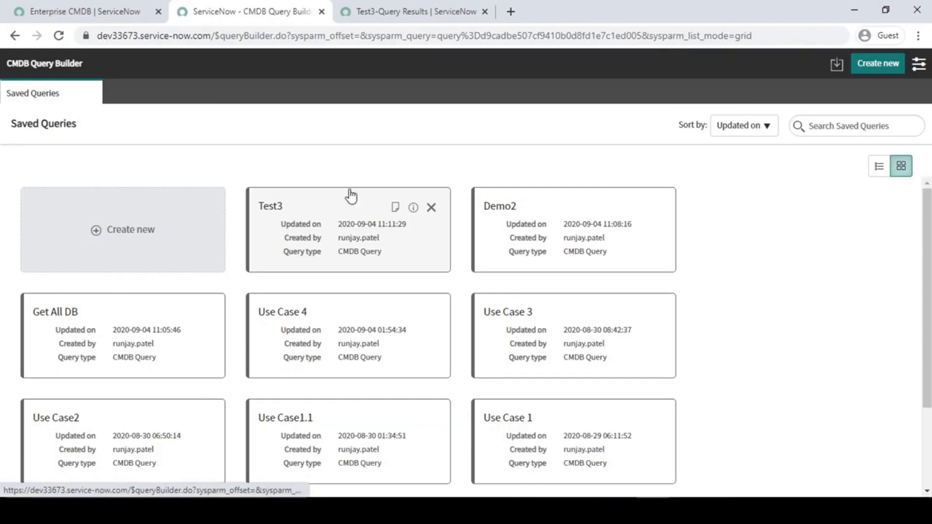
left_click(134, 234)
left_click(463, 209)
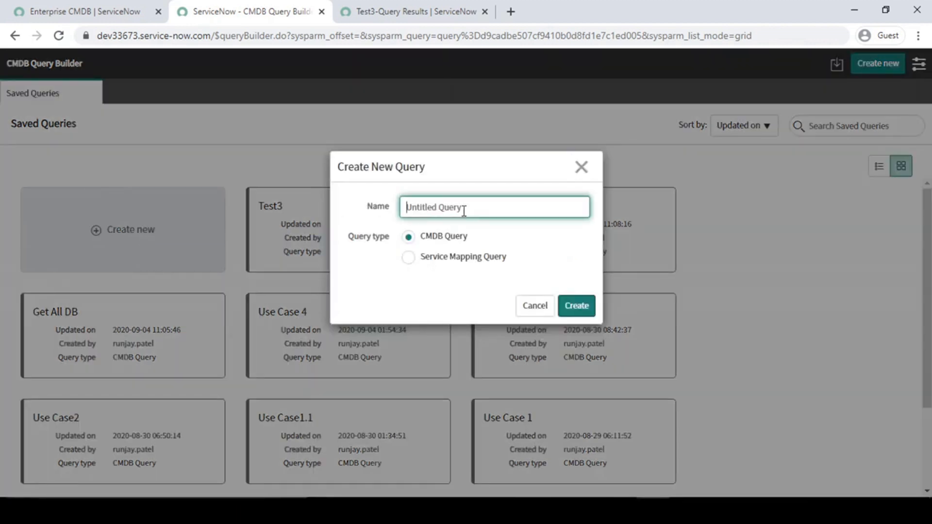
type("Test3")
left_click(578, 309)
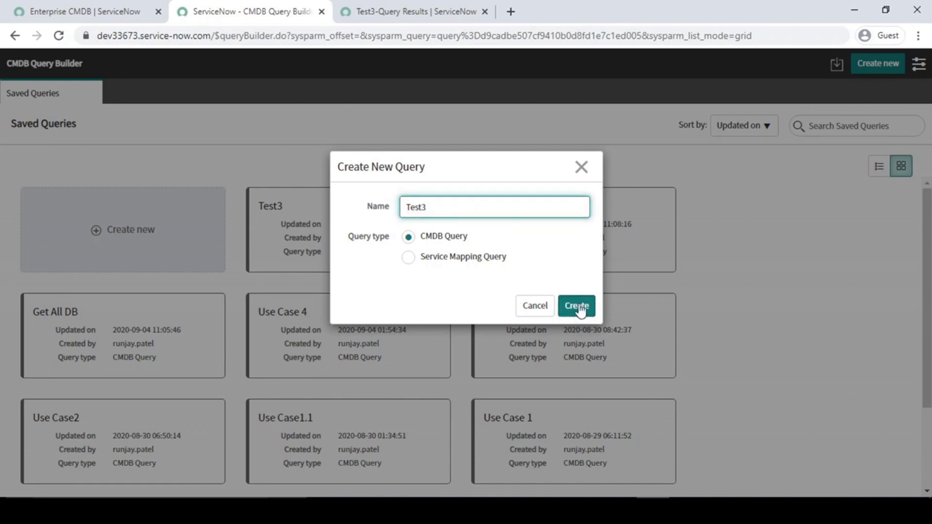
Search the CMDB classes for "applicat" and place the Application (192) class on the canvas
left_click(125, 156)
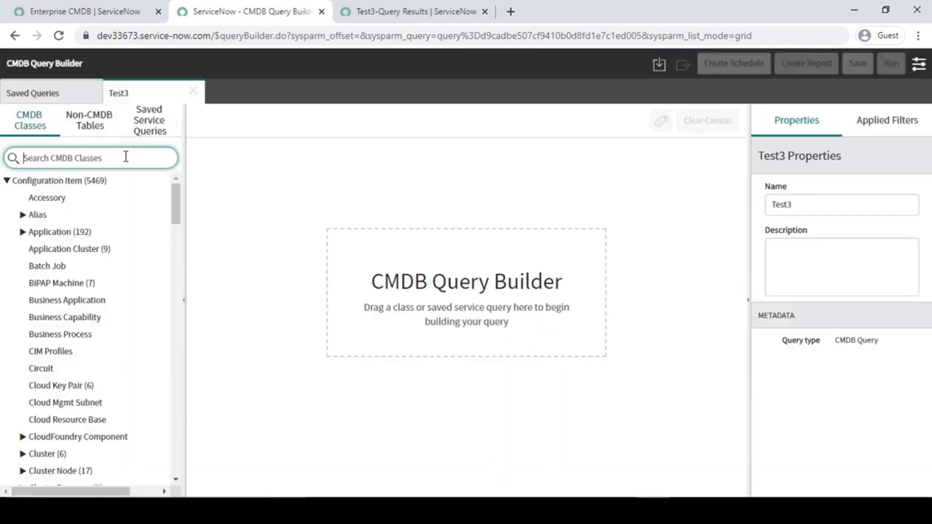
type("appli")
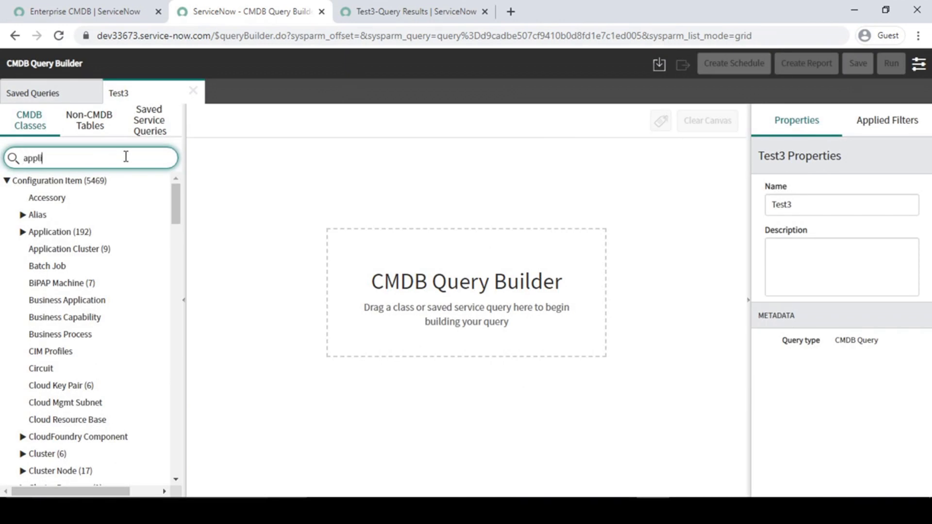
type("cat")
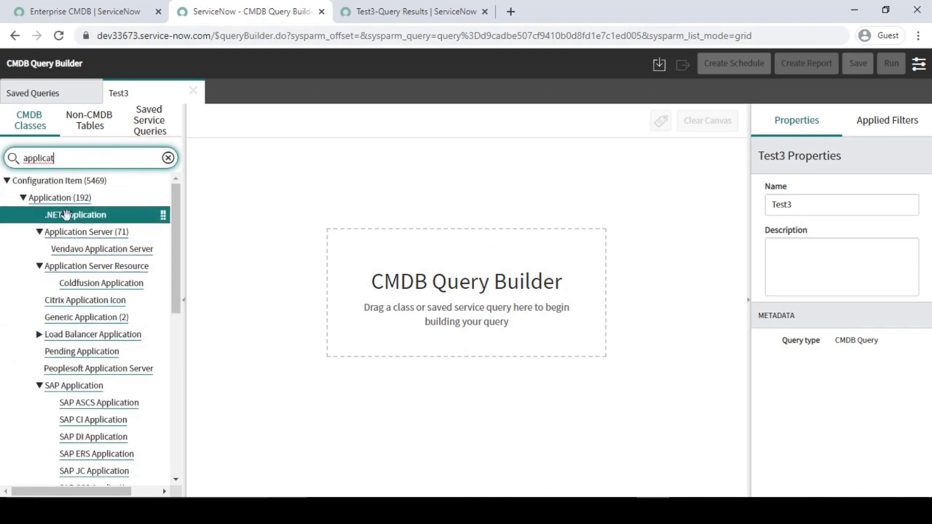
left_click_drag(63, 197, 346, 237)
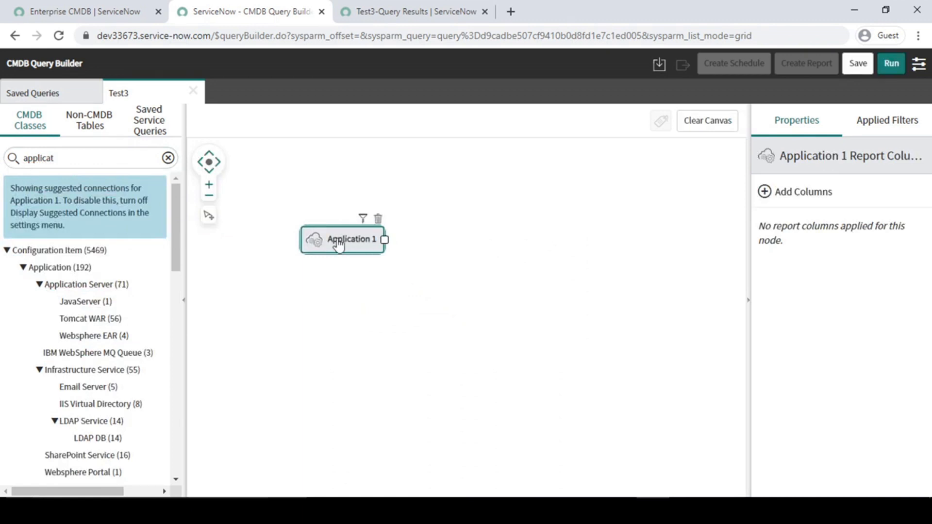
Find the My Incident table among the non-CMDB tables, place it above and right of Application 1, and connect Application 1 to it
left_click(90, 120)
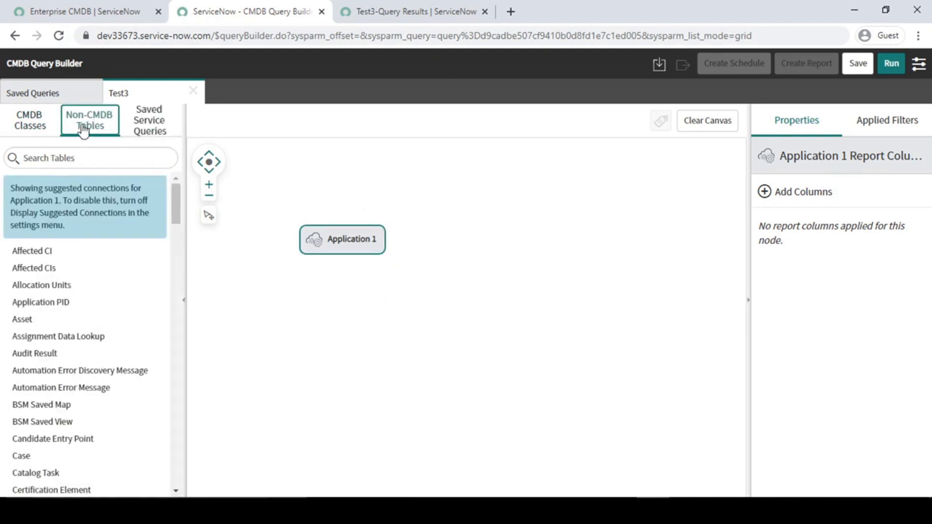
left_click(101, 160)
type("my in")
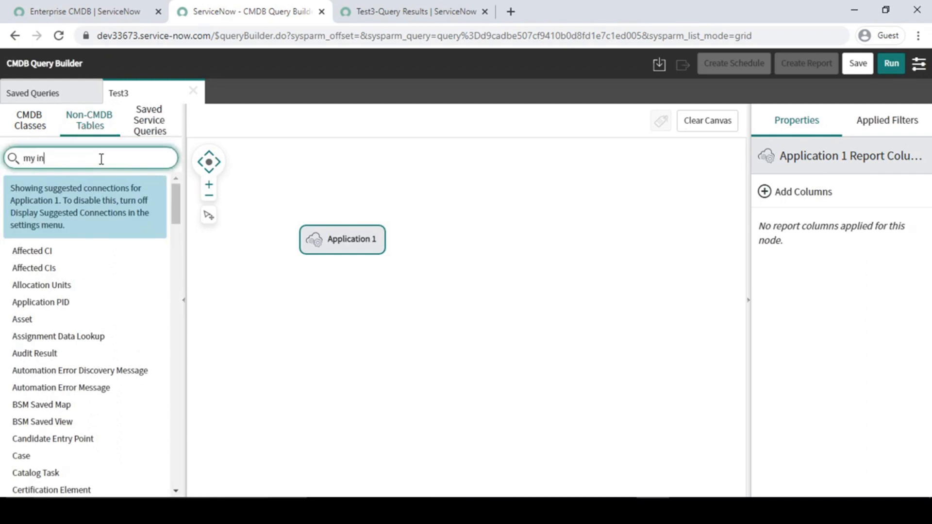
mouse_move(29, 256)
left_mouse_down()
mouse_move(473, 223)
mouse_move(458, 205)
left_mouse_up()
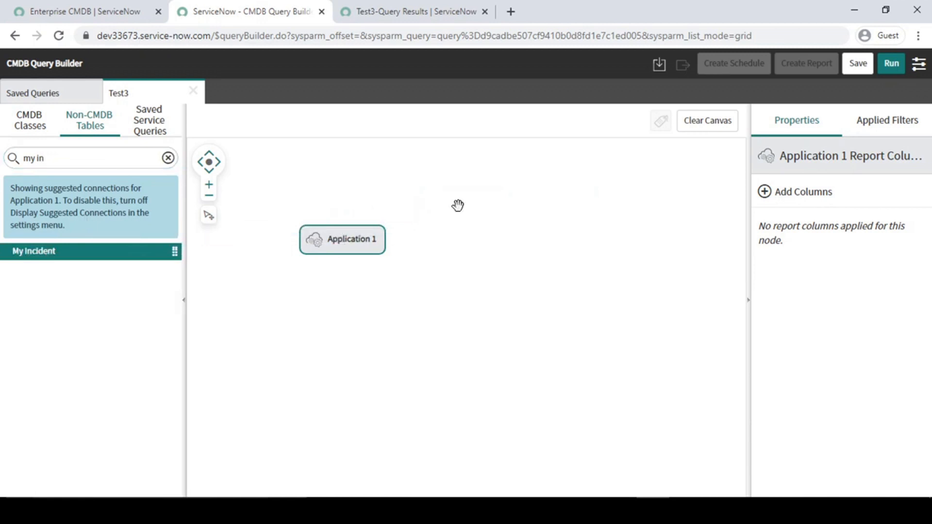
left_click_drag(384, 241, 481, 180)
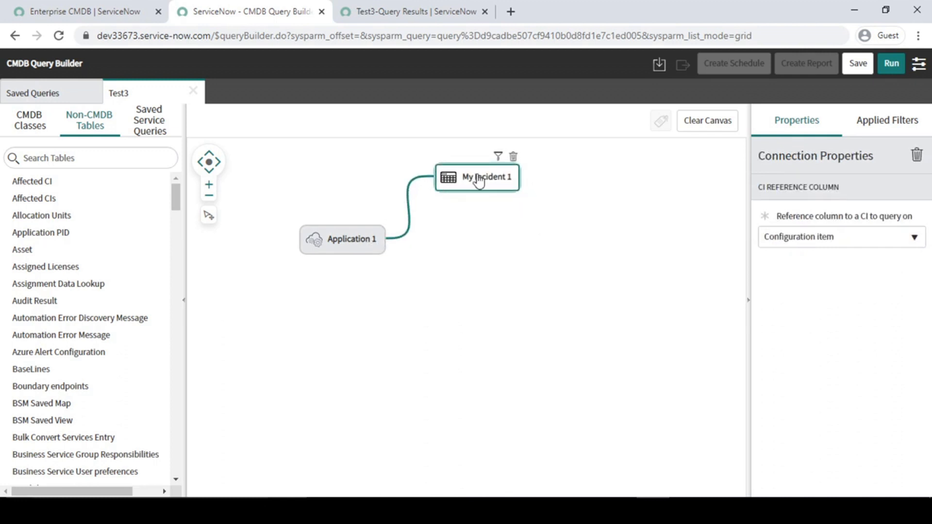
Select Configuration item as the CI reference column for the connection between Application 1 and My Incident 1
left_click(832, 238)
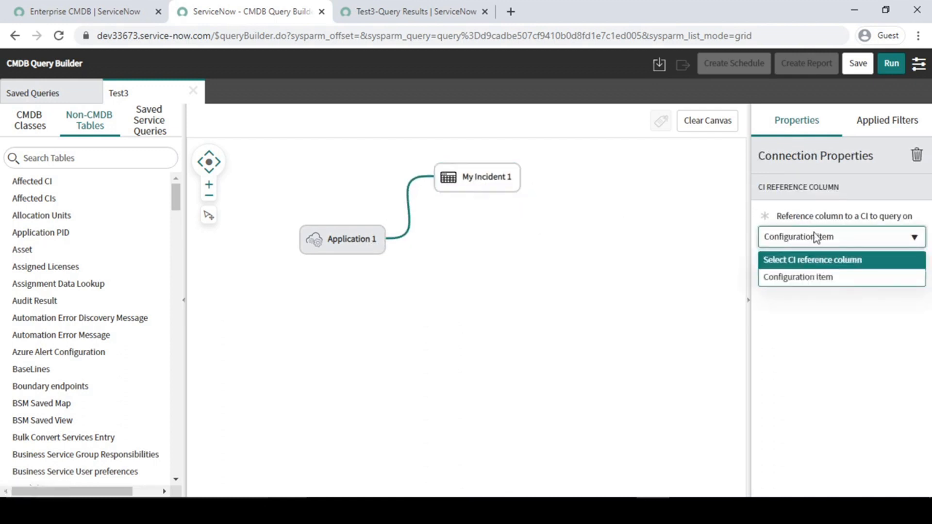
left_click(838, 320)
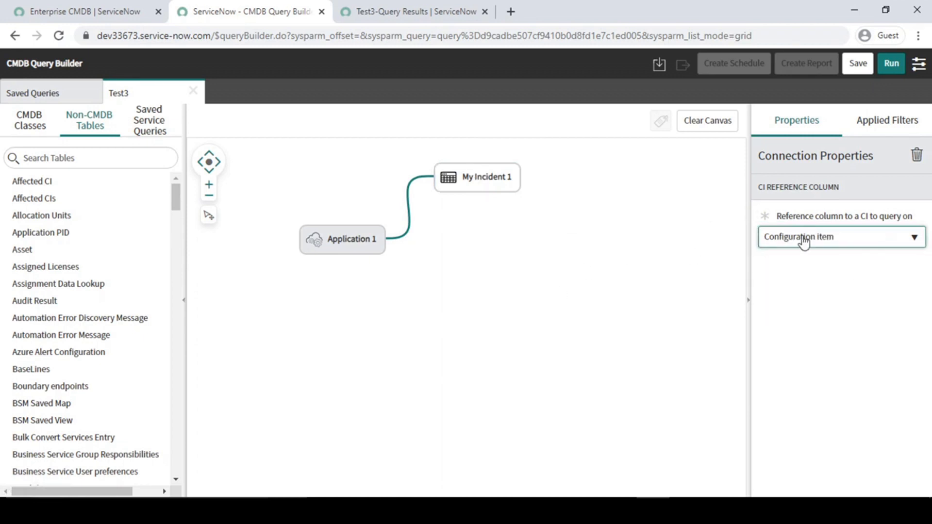
left_click(844, 237)
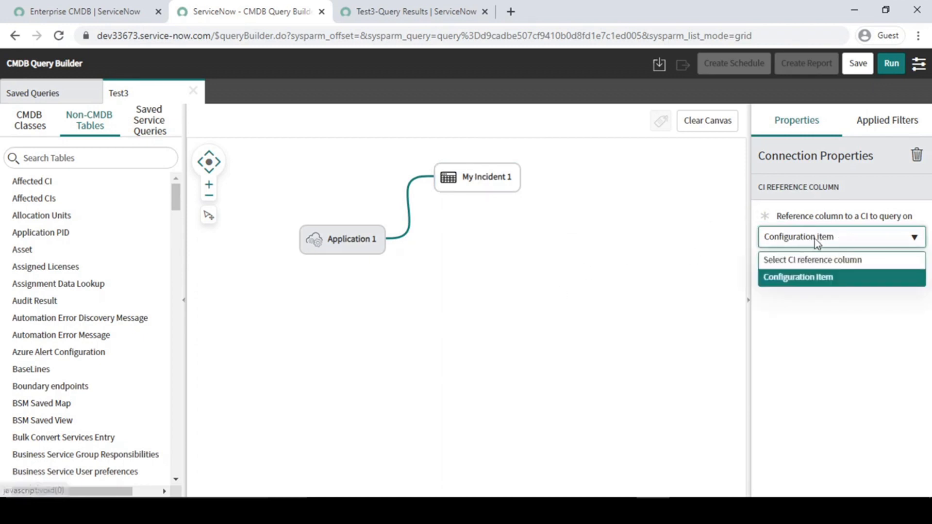
left_click(817, 280)
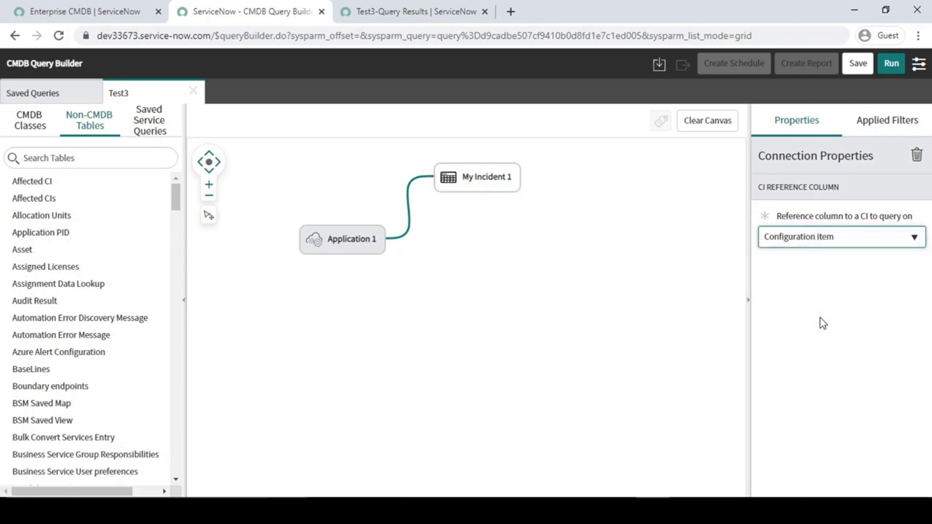
Place the suggested Hardware (989) class below My Incident 1 and connect Application 1 to it
left_click(342, 243)
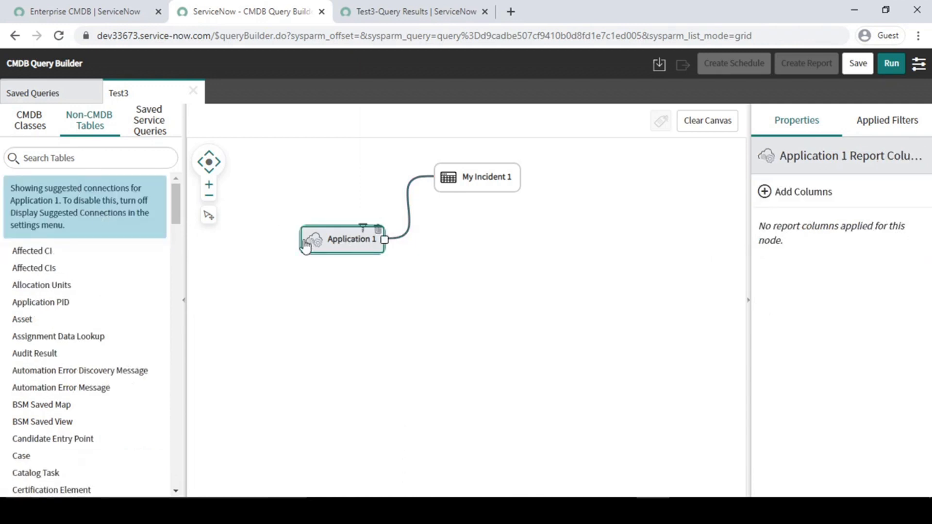
left_click(30, 120)
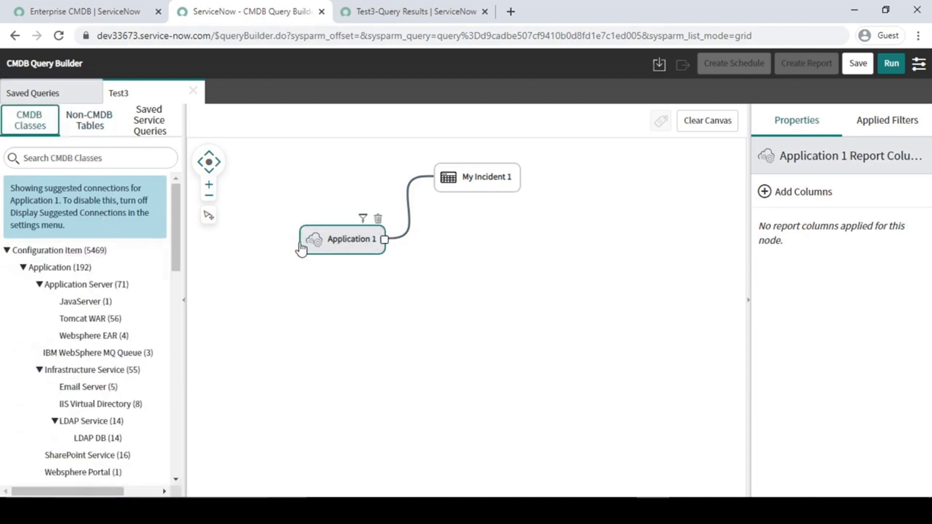
scroll(92, 343, "down", 3)
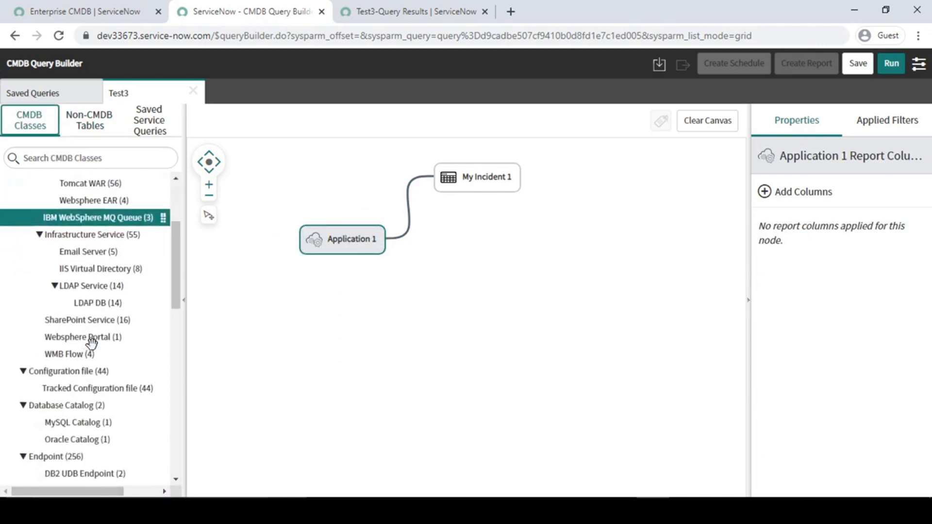
scroll(91, 342, "down", 3)
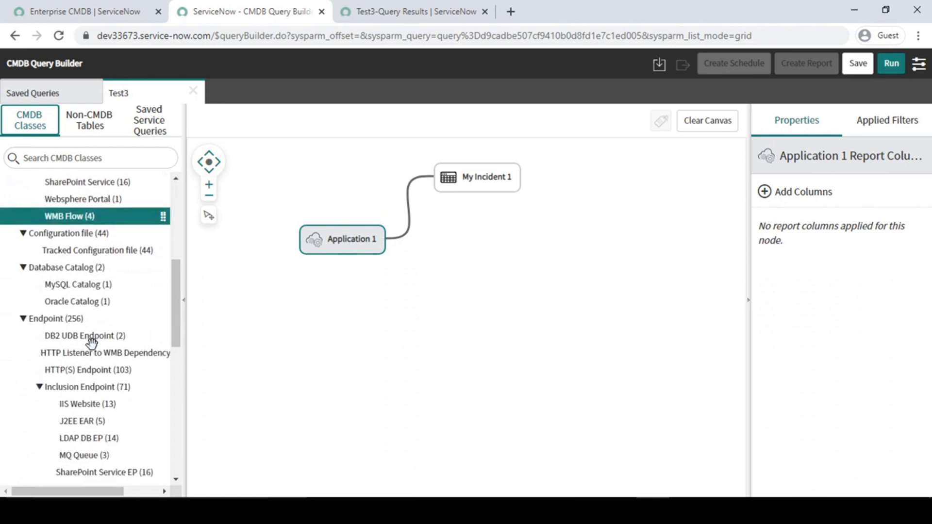
scroll(91, 343, "down", 9)
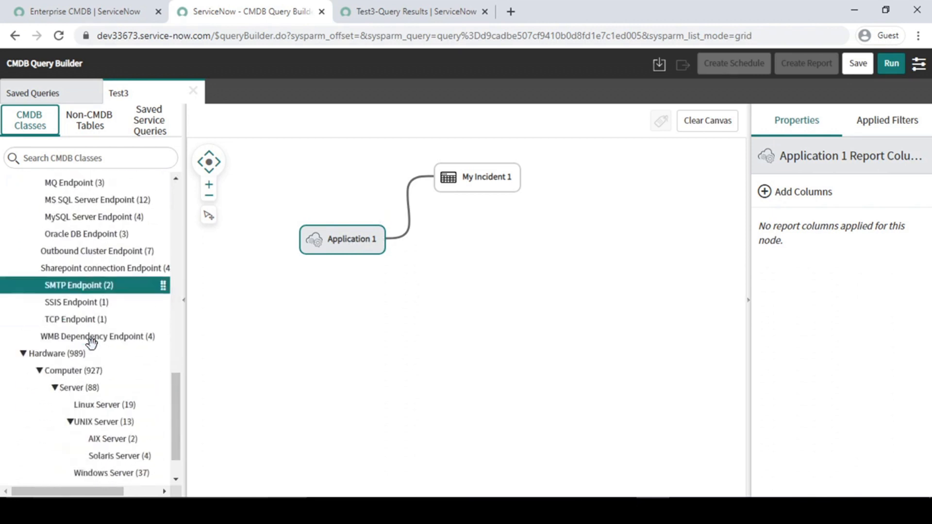
scroll(91, 343, "down", 1)
left_click_drag(73, 310, 458, 310)
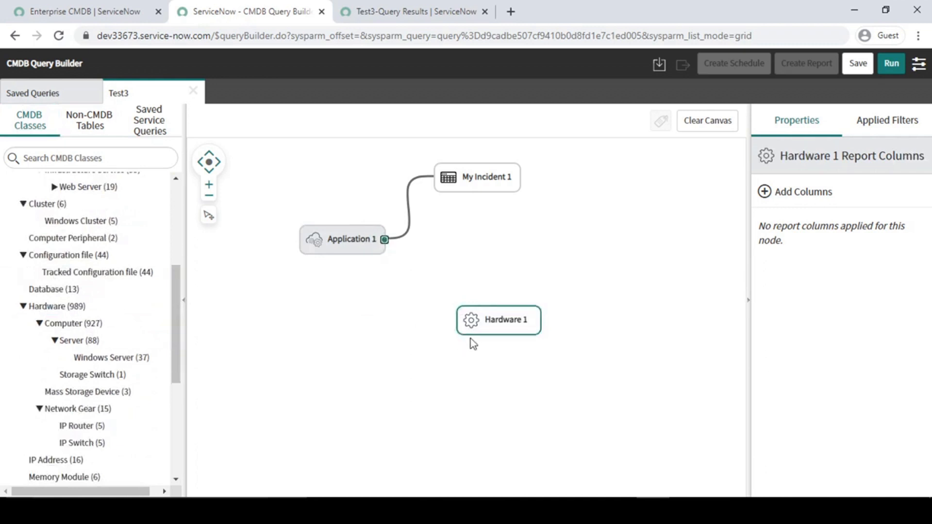
left_click(457, 320)
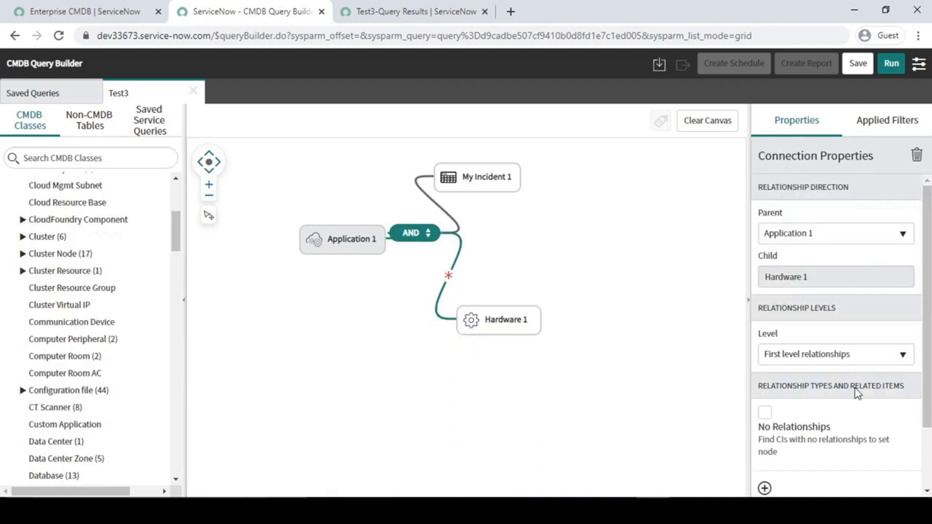
Add the relationship types Runs on::Runs, Depends on::Used by and Connects to::Connected by to the connection between Application 1 and Hardware 1
scroll(855, 389, "down", 2)
left_click(847, 432)
scroll(844, 427, "down", 2)
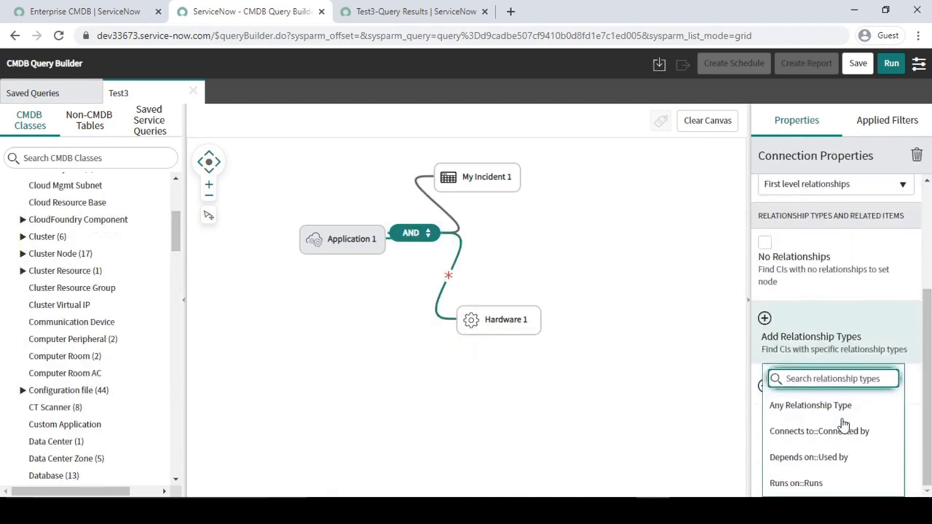
left_click(816, 440)
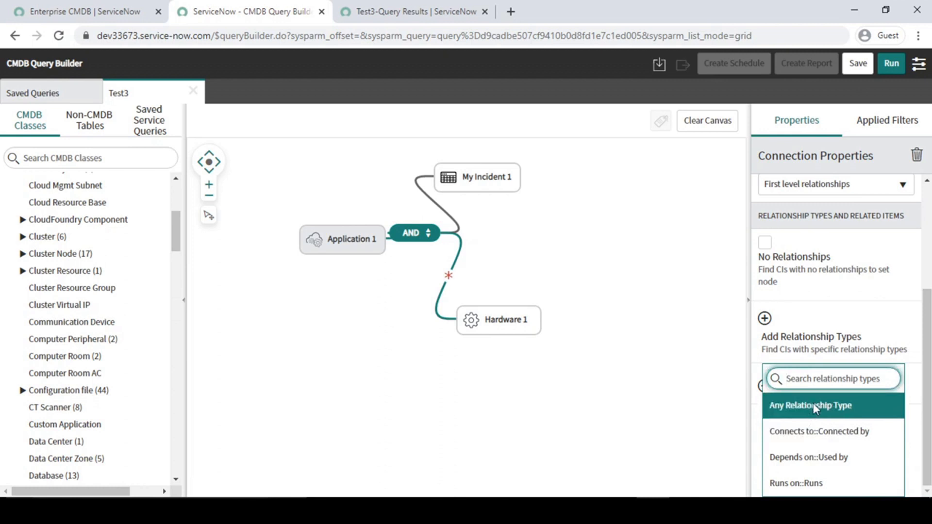
mouse_move(506, 325)
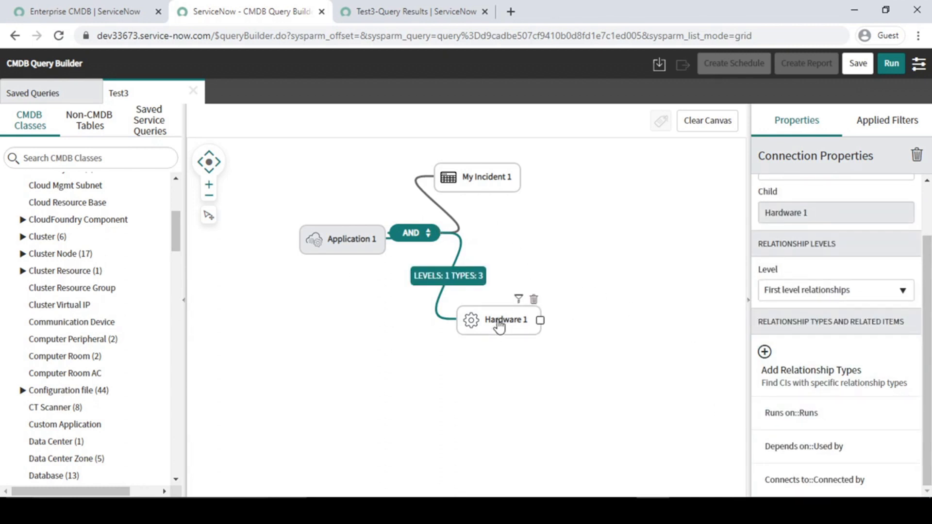
Find the Change Request table among the non-CMDB tables, place it above and right of Hardware 1, and connect Hardware 1 to it
left_click(620, 509)
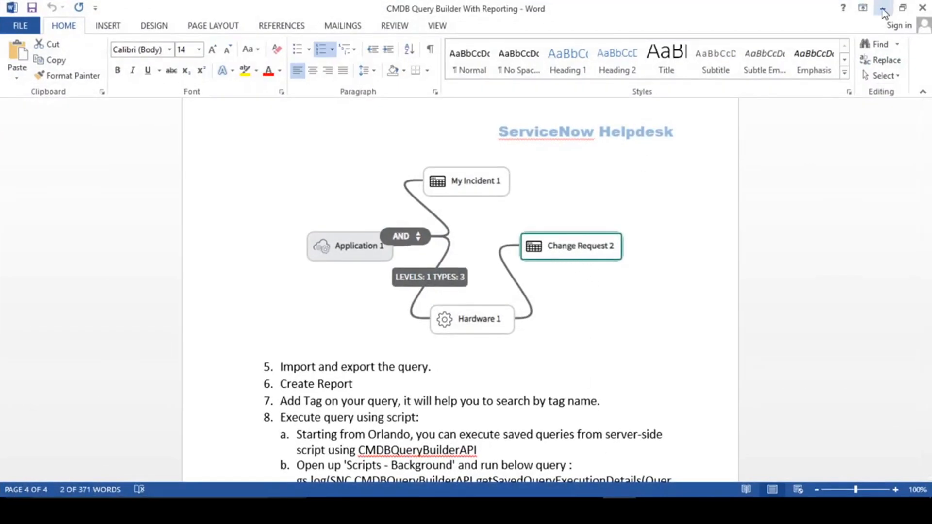
left_click(884, 7)
left_click(91, 125)
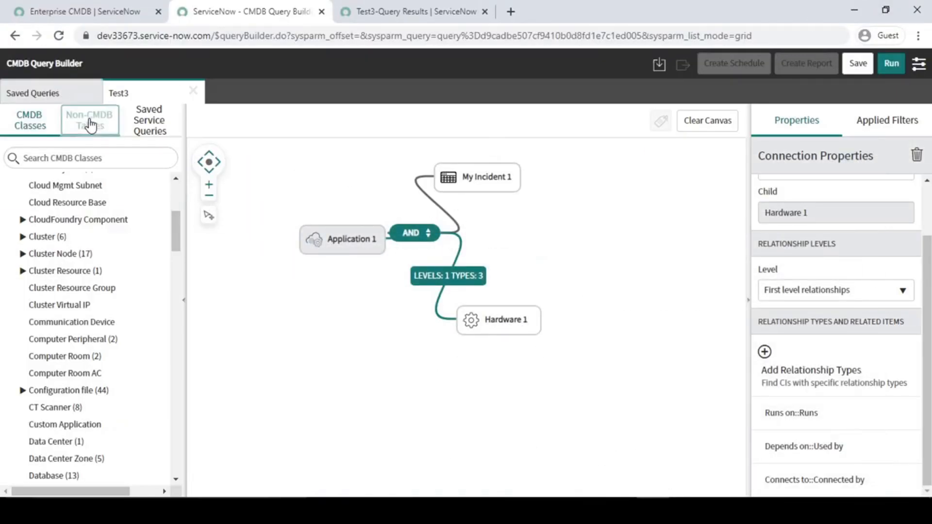
left_click(107, 156)
type("c")
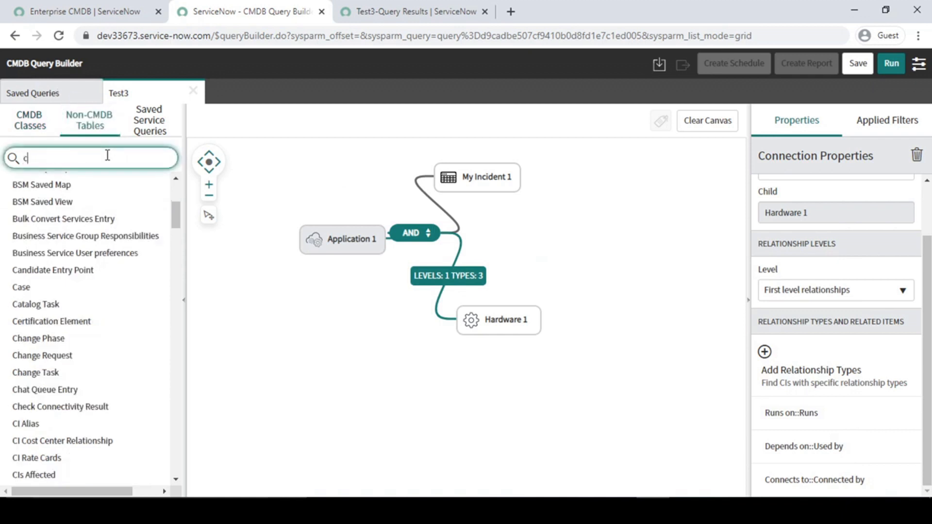
type("hange r")
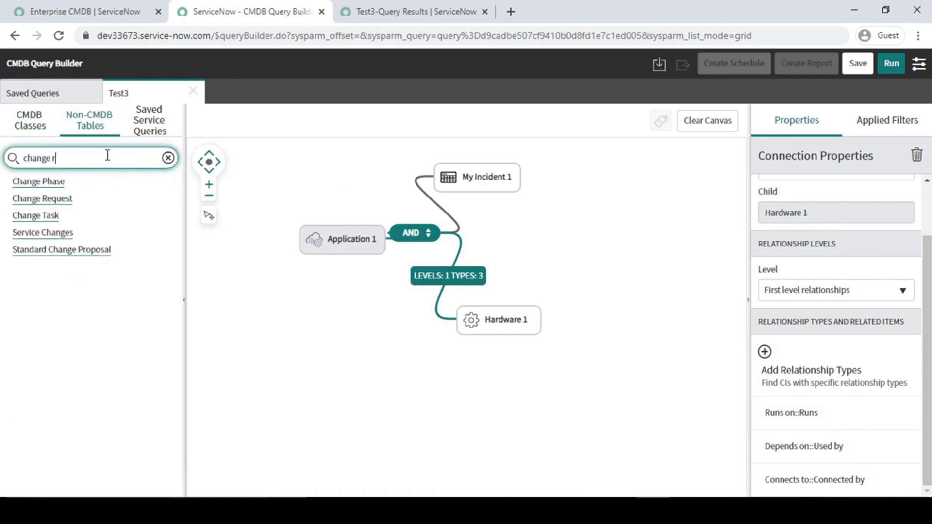
left_click_drag(58, 183, 608, 288)
left_click_drag(540, 320, 596, 237)
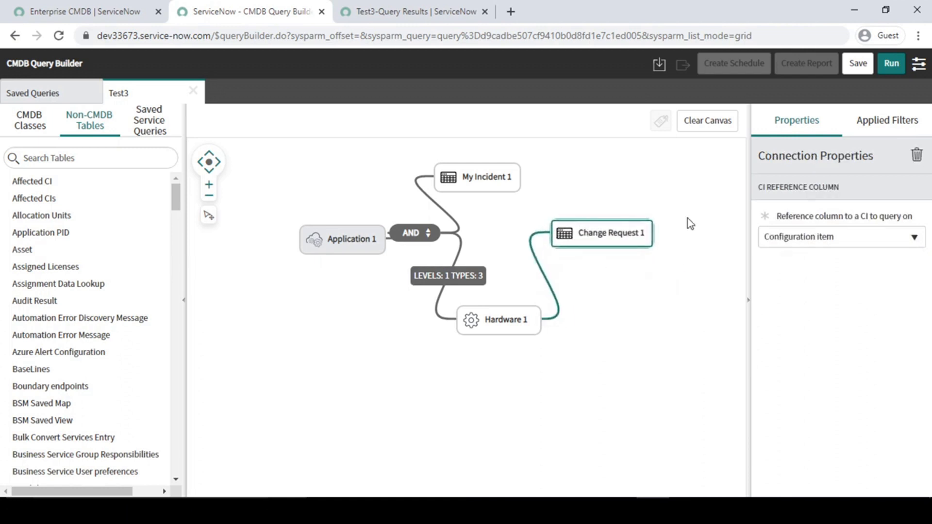
Rename the query to Test4 in its properties and save it
left_click(850, 67)
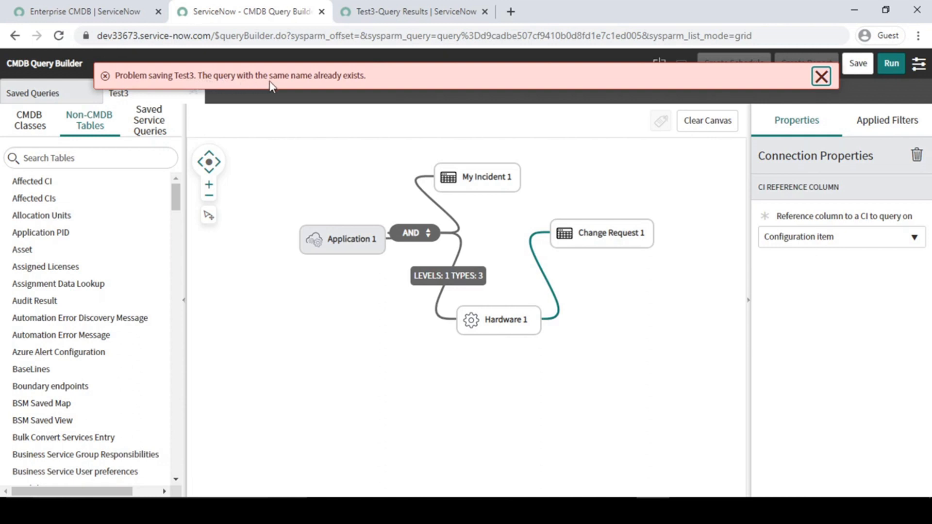
left_click(822, 76)
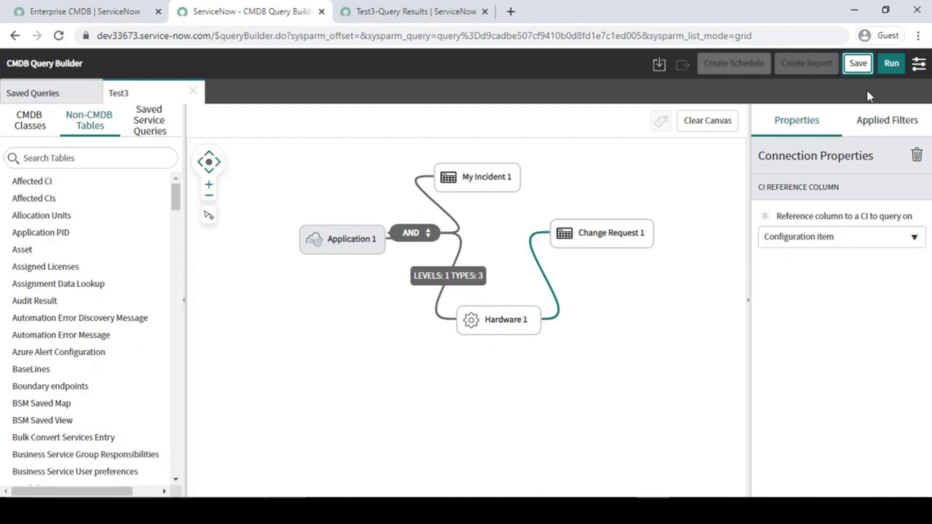
left_click(807, 127)
left_click(615, 306)
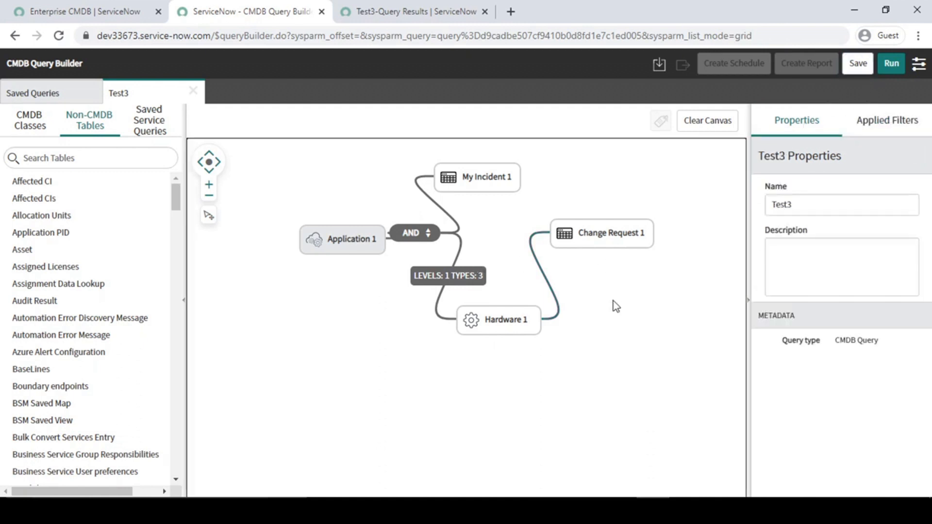
left_click(818, 204)
key("BackSpace")
type("4")
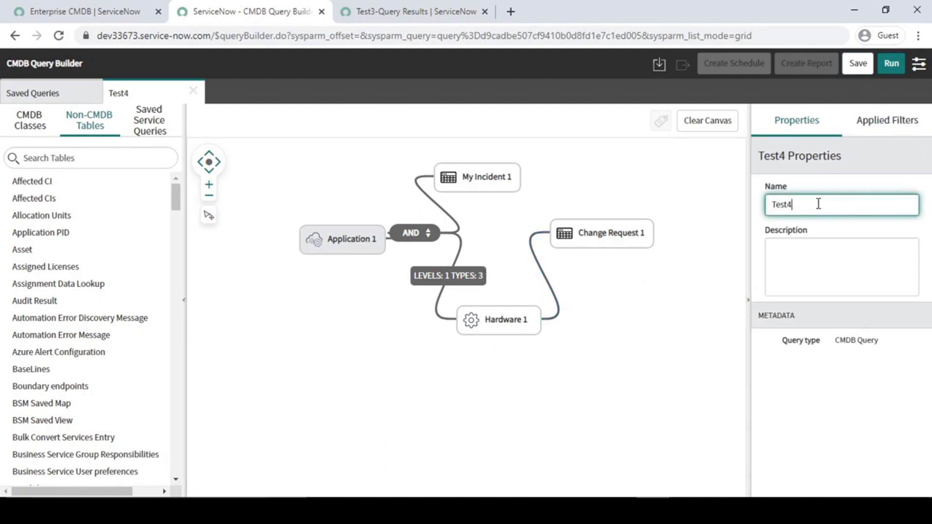
left_click(856, 65)
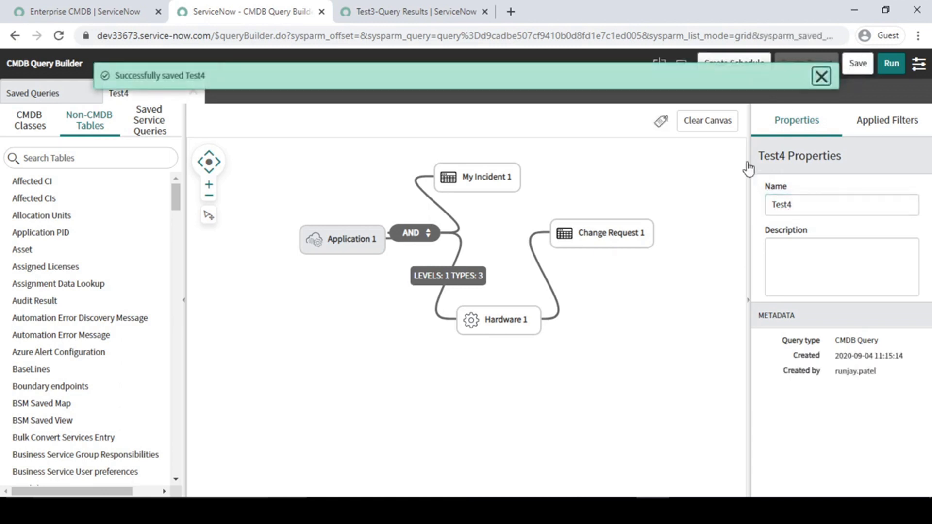
Run the Test4 query and examine the related application, incident, hardware and change request in the result rows
left_click(890, 63)
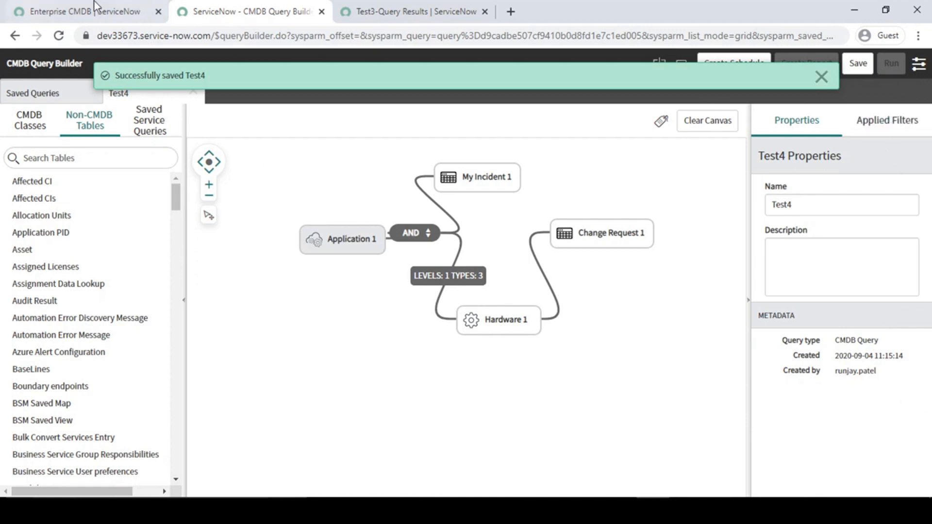
left_click(822, 77)
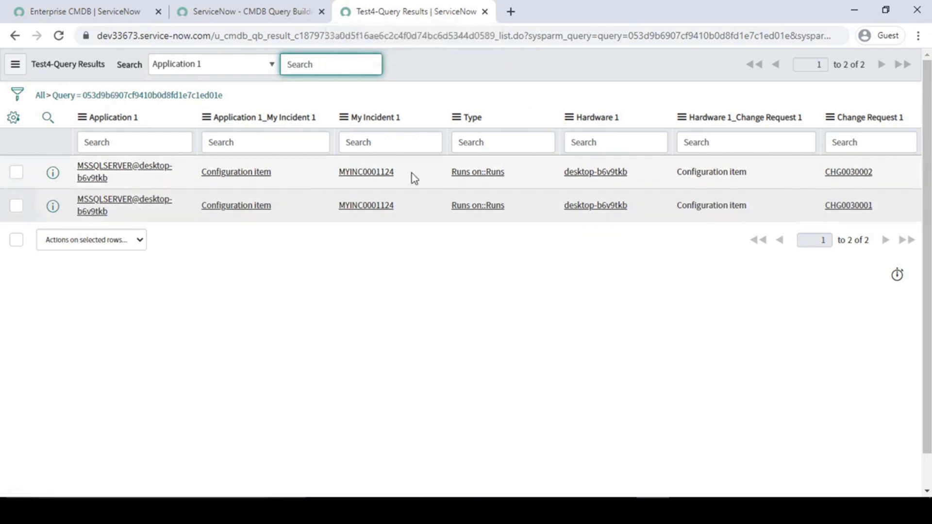
left_click_drag(123, 178, 75, 163)
left_click_drag(336, 173, 416, 175)
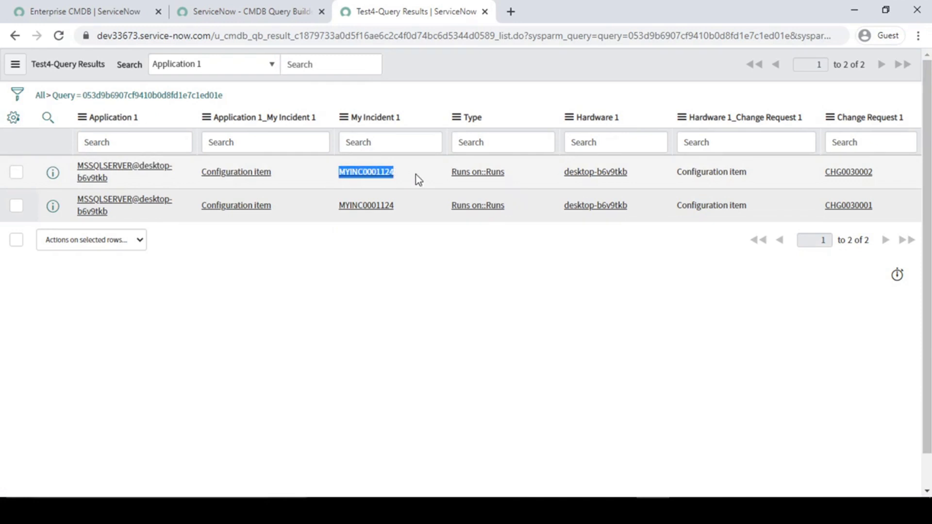
left_click_drag(557, 175, 629, 174)
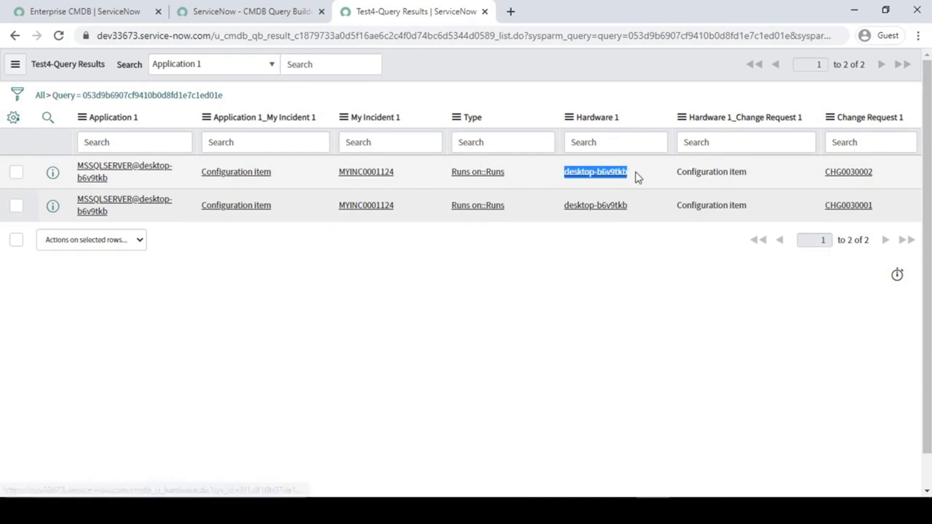
left_click(550, 178)
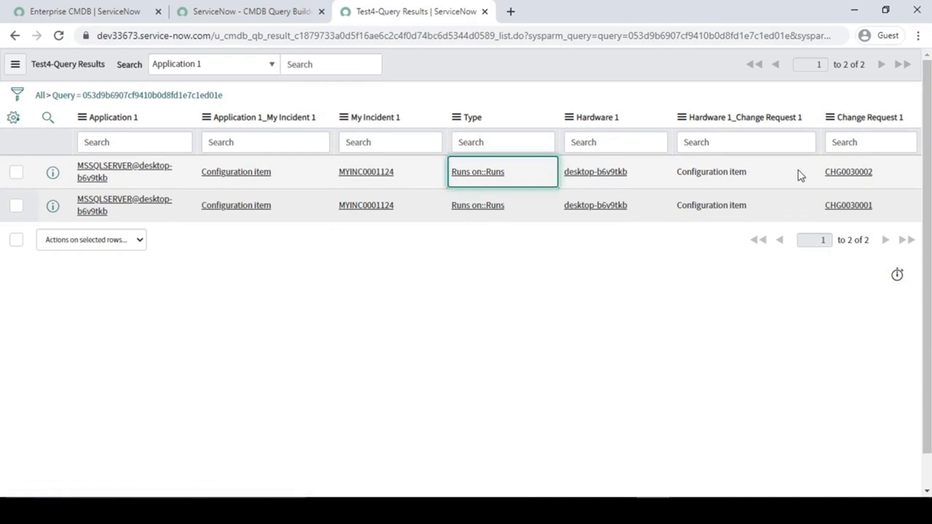
left_click_drag(818, 175, 872, 174)
left_click(530, 262)
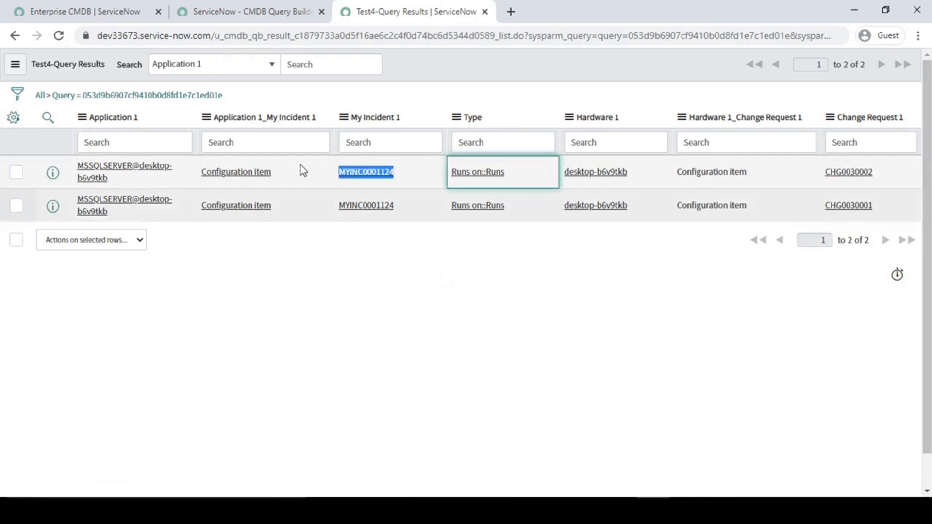
left_click_drag(810, 177, 908, 175)
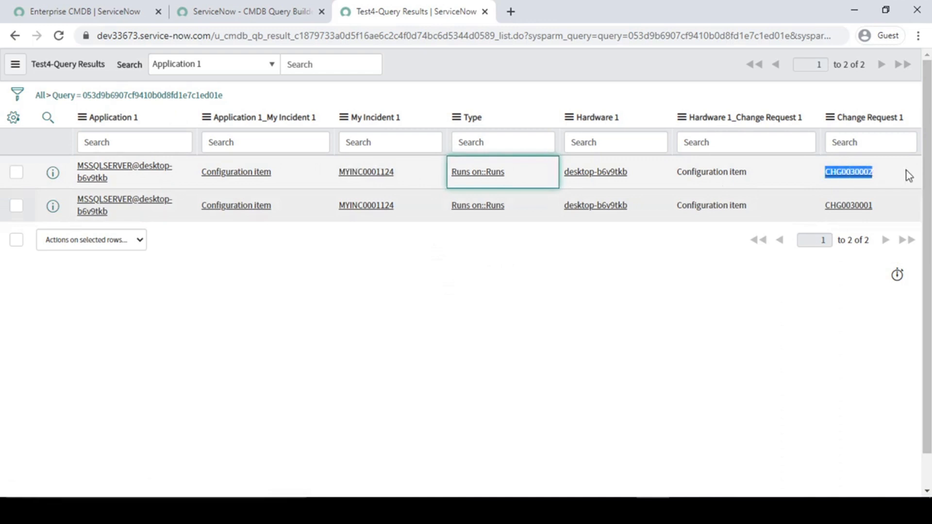
left_click(660, 293)
Return to the query canvas and filter Change Request 1 with the condition Active is true
left_click(232, 10)
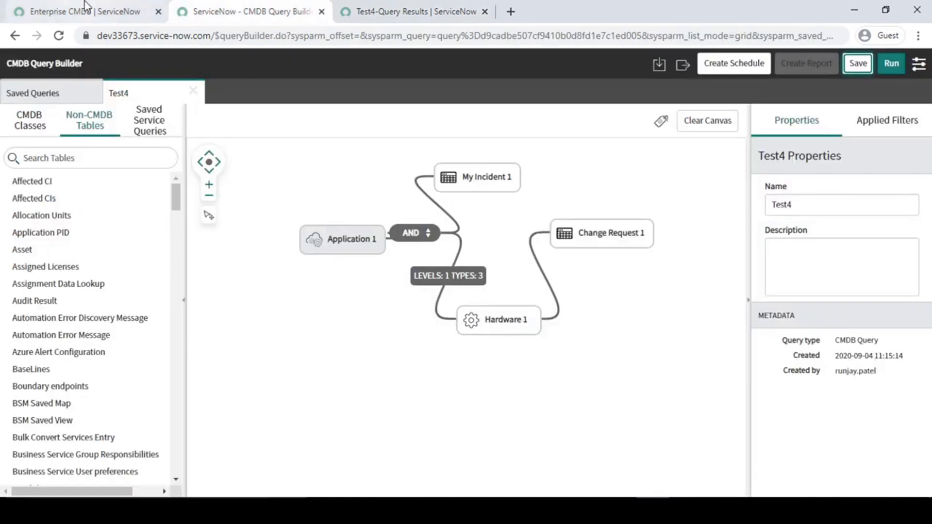
left_click(93, 10)
left_click(247, 7)
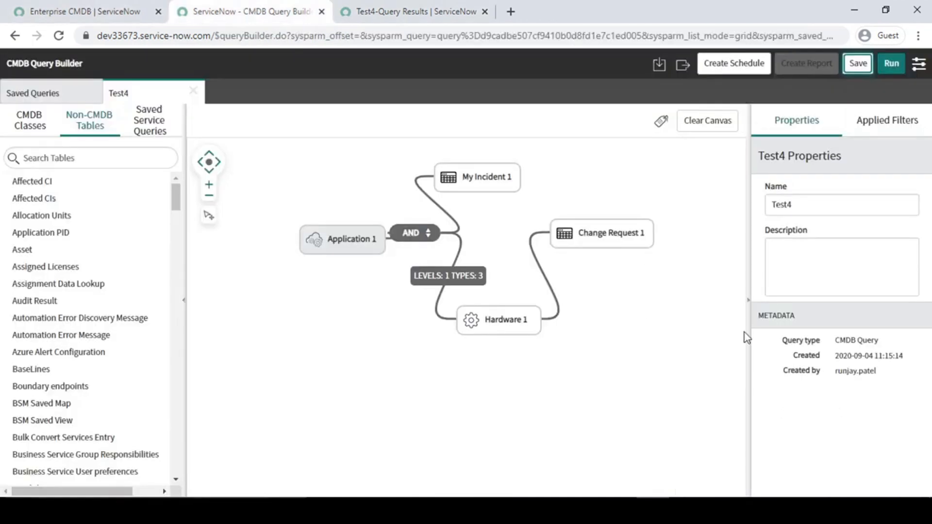
left_click(607, 237)
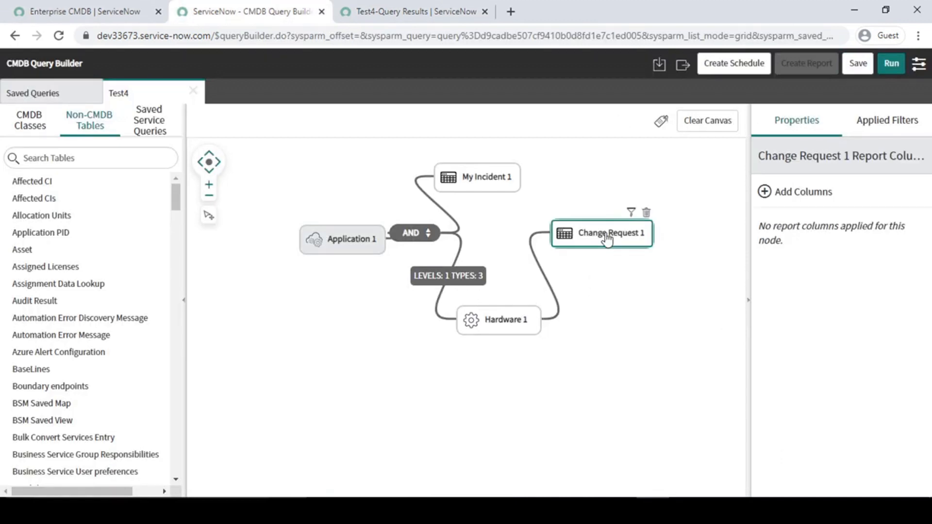
left_click(631, 213)
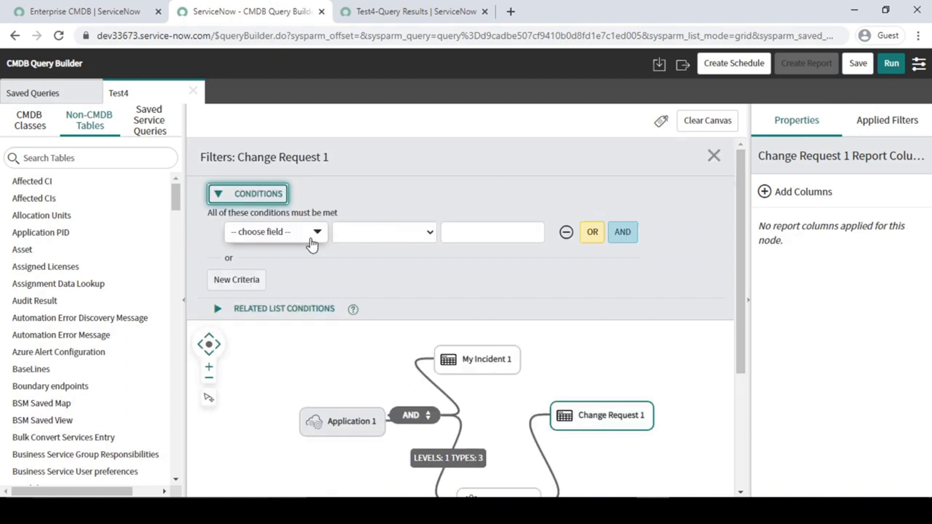
left_click(312, 240)
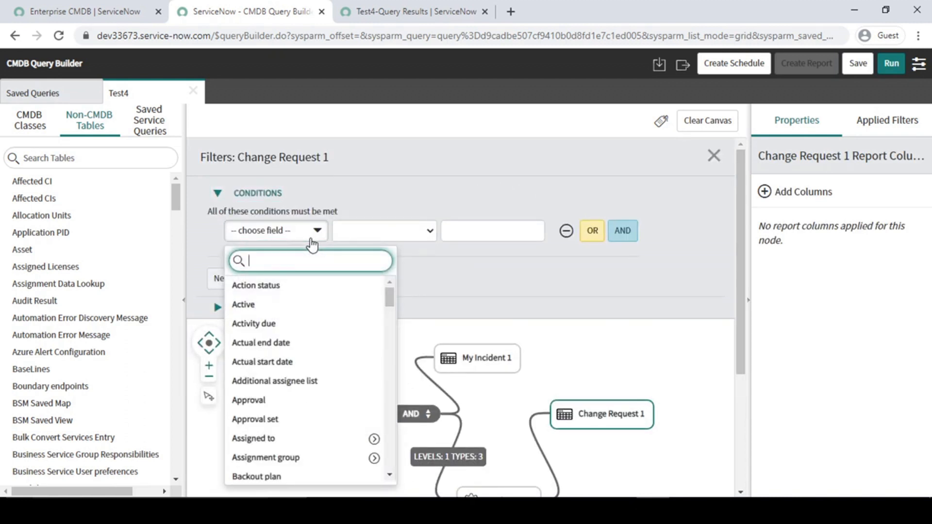
left_click(292, 305)
left_click(502, 236)
left_click(507, 248)
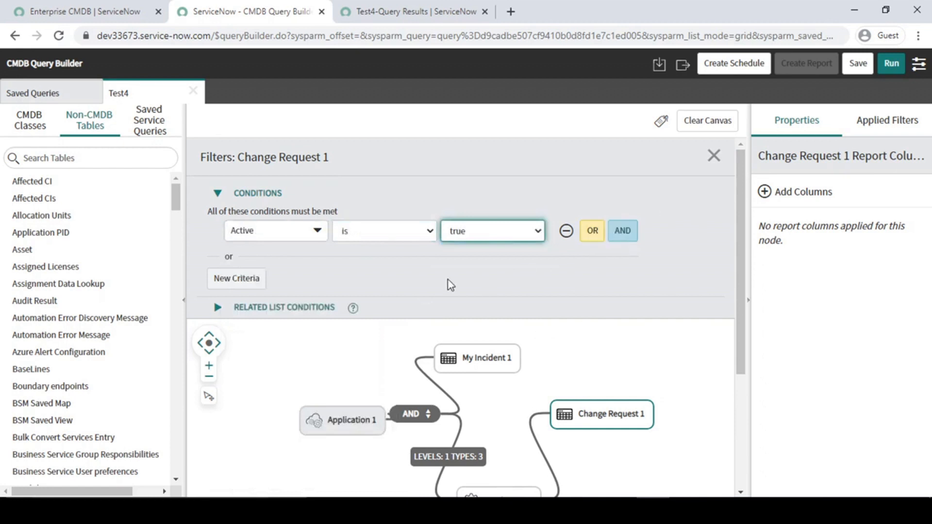
Filter My Incident 1 with the condition Active is true
scroll(482, 328, "down", 2)
left_click(482, 296)
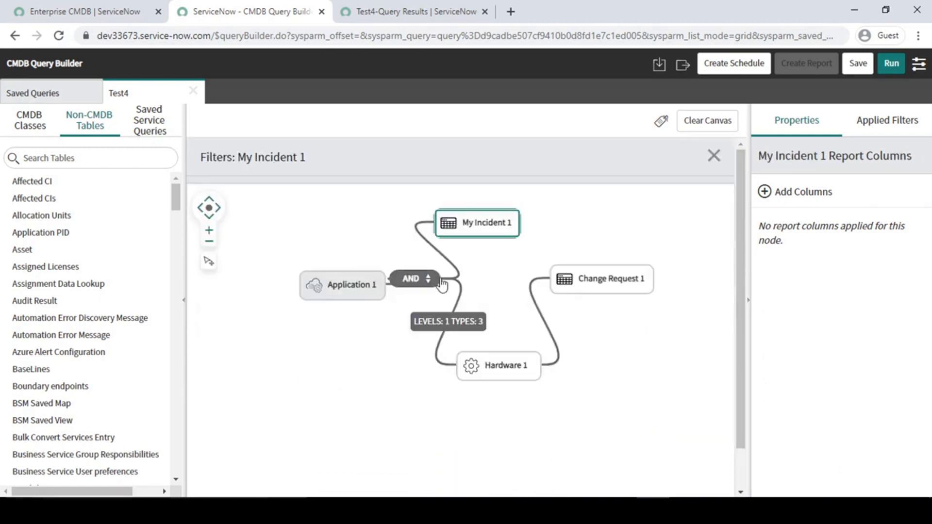
left_click(293, 233)
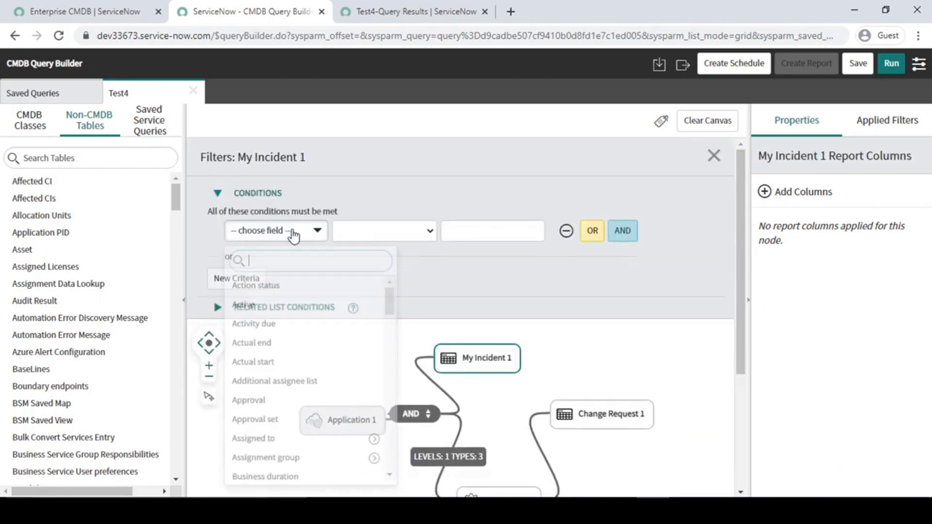
left_click(269, 304)
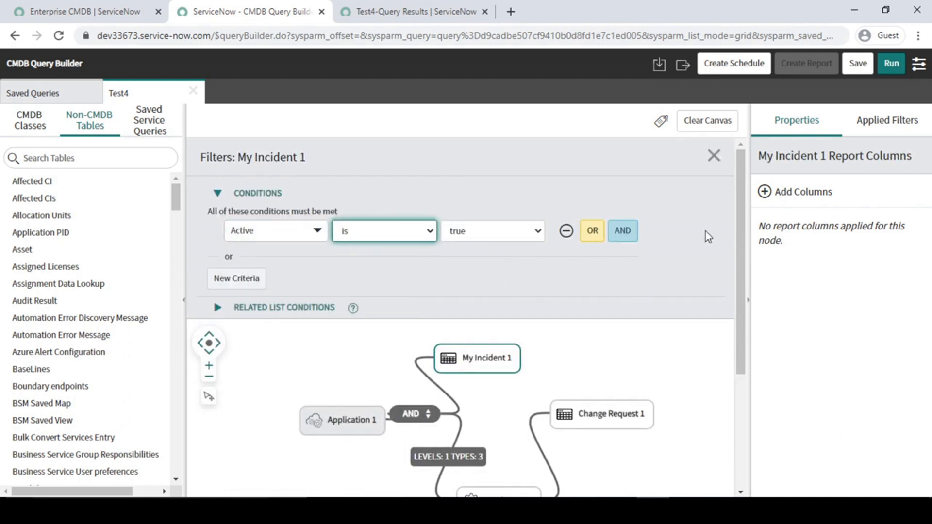
Save the filtered Test4 query, then run it and display its results
left_click(866, 69)
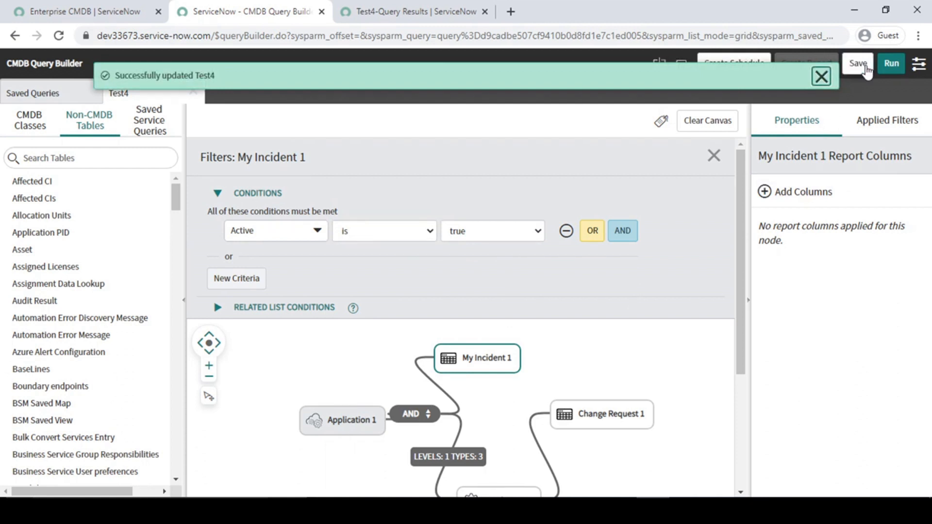
mouse_move(505, 354)
left_click(886, 69)
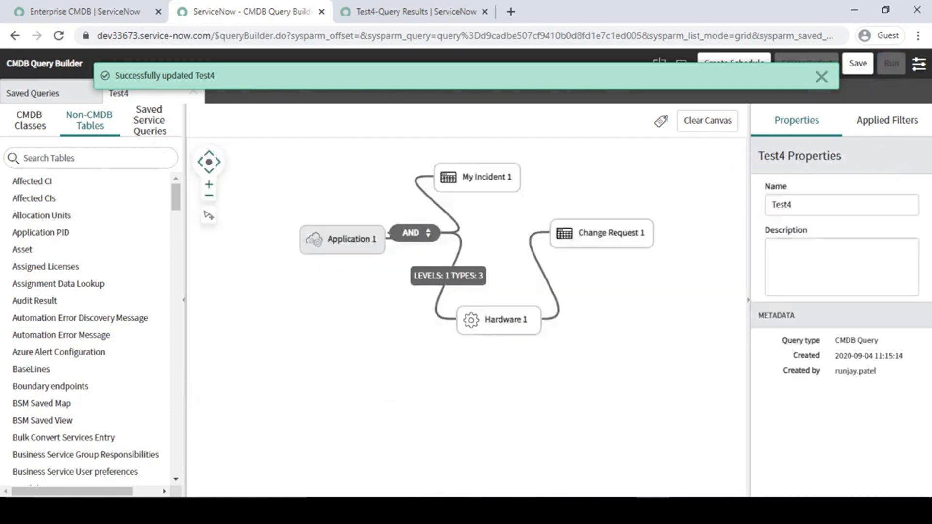
left_click(365, 6)
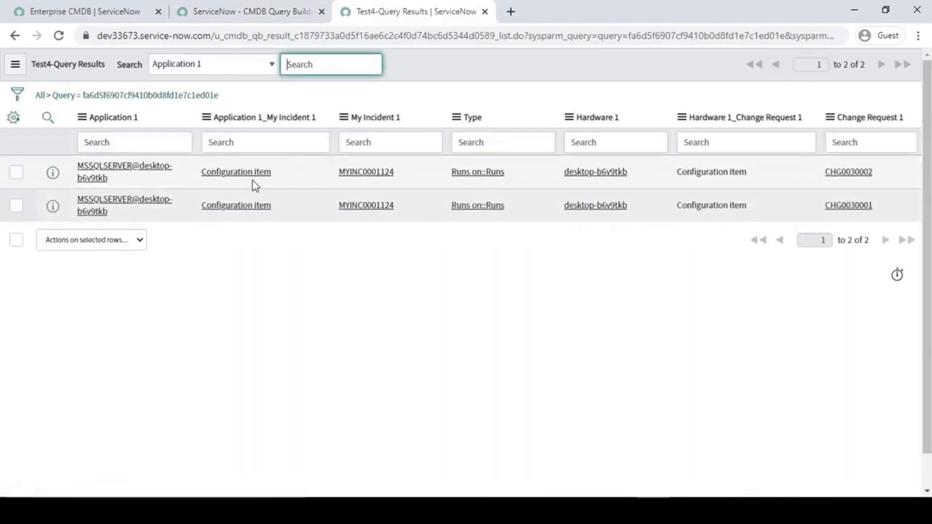
Open the incident and change request records of the first result row in new browser tabs and check their configuration items
middle_click(373, 176)
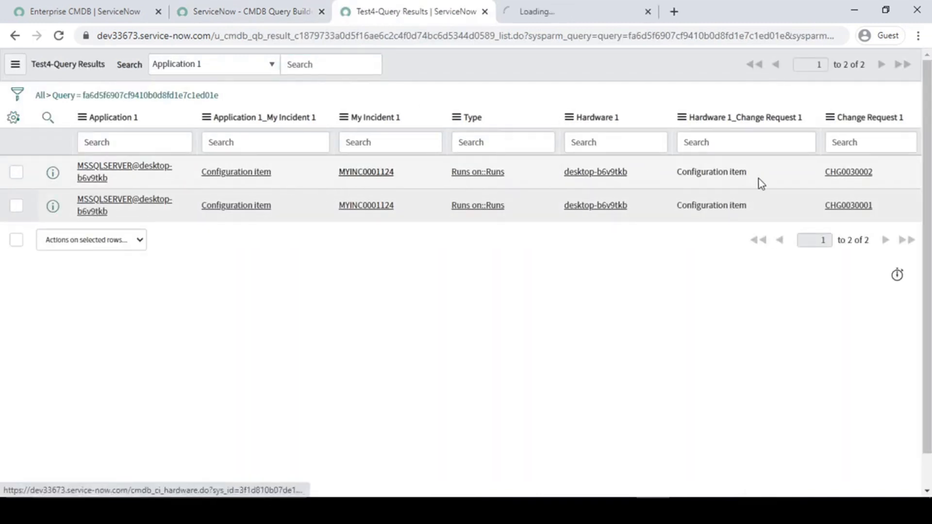
middle_click(849, 174)
left_click(558, 6)
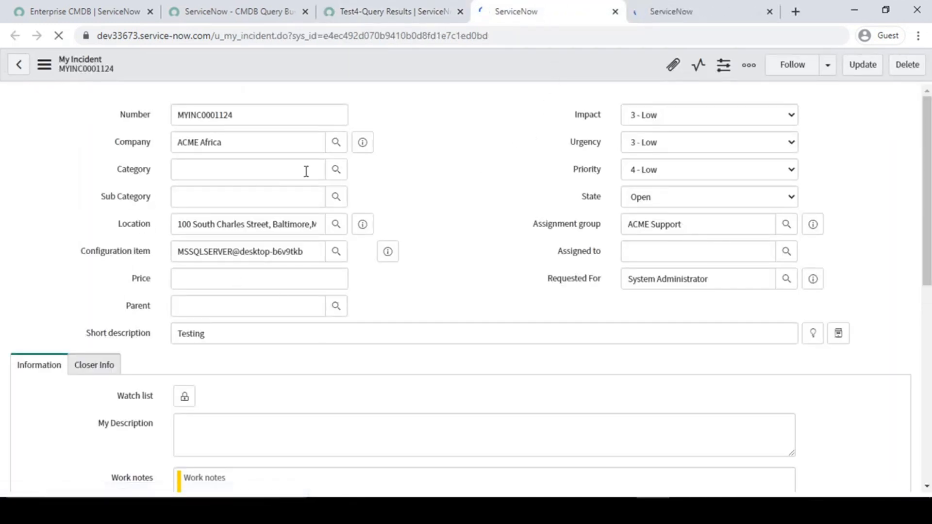
left_click(686, 10)
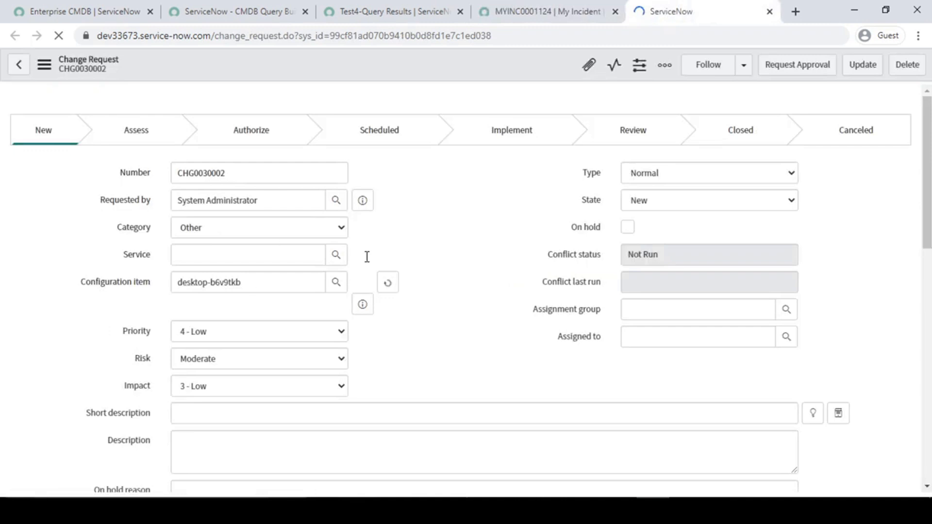
Return to the Test4 query canvas and move the Application 1 node up and away from the AND operator
left_click(534, 11)
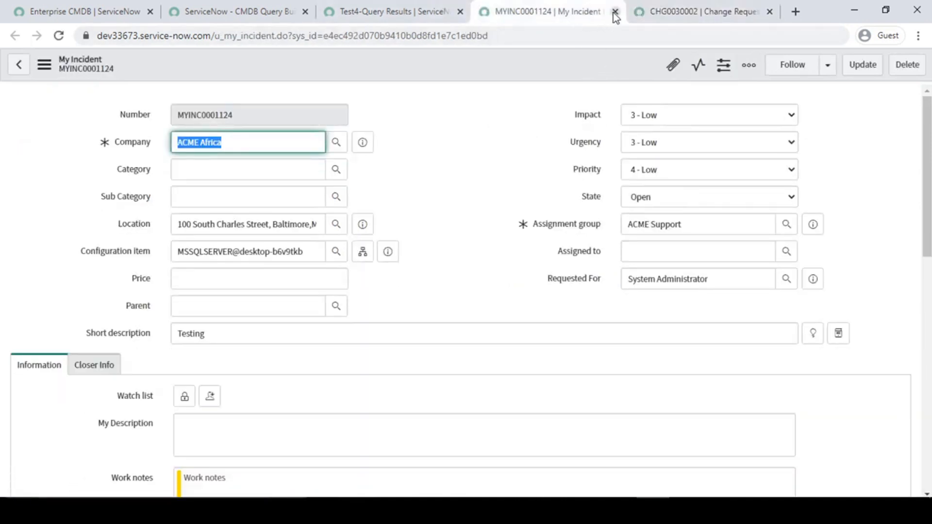
left_click(416, 9)
left_click(237, 11)
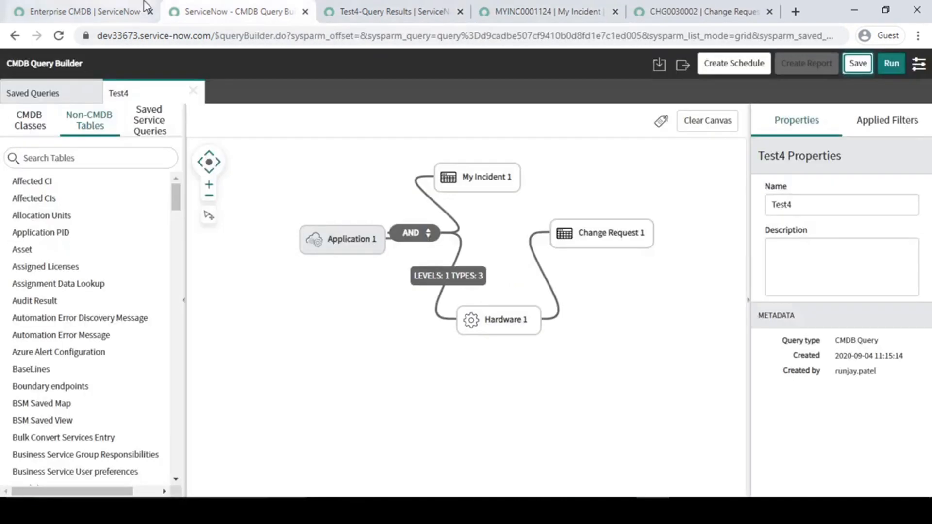
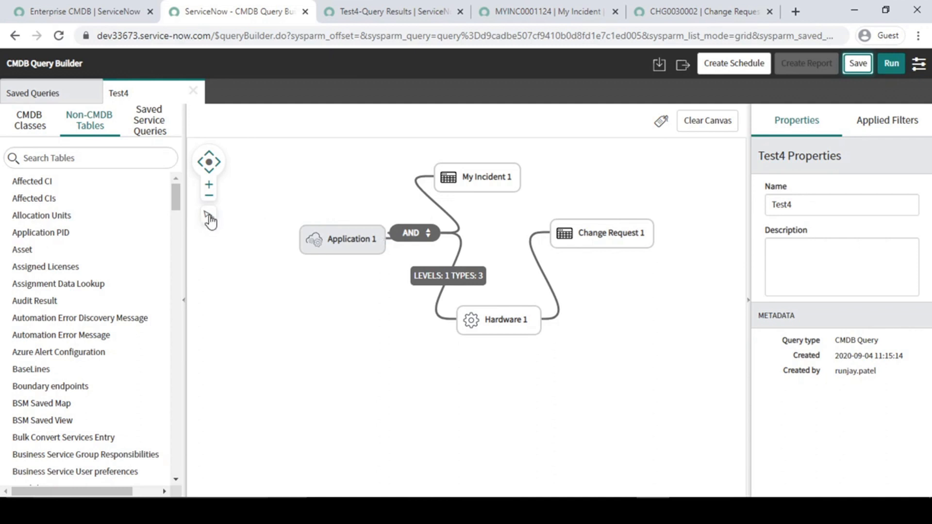
left_click_drag(342, 241, 323, 186)
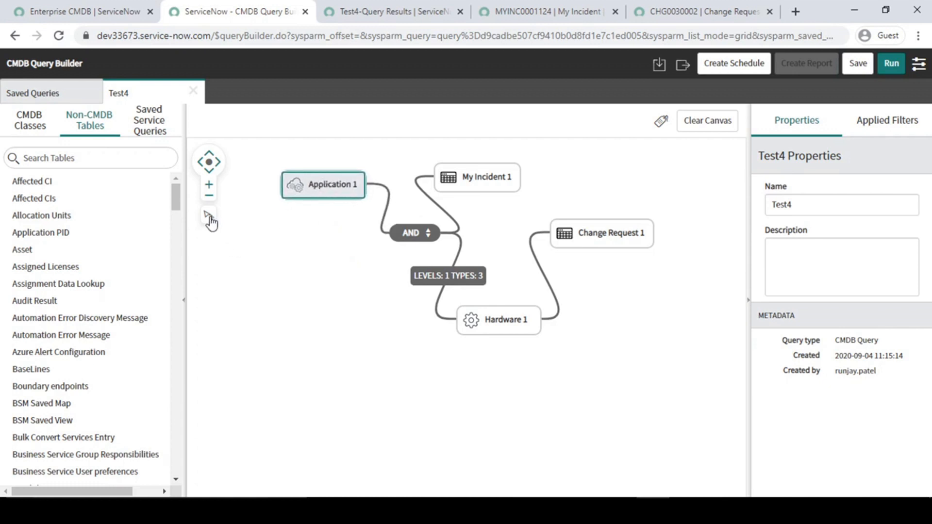
Area-select only Application 1, the AND operator and My Incident 1, run that part of the query and display its results
key("ctrl+2")
left_click_drag(195, 203, 234, 232)
key("Escape")
left_click(209, 217)
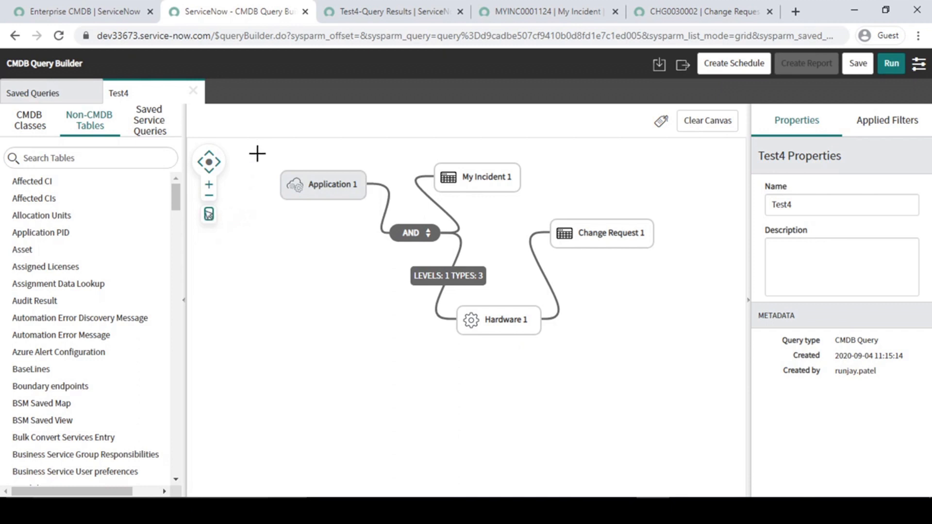
left_click_drag(258, 144, 524, 227)
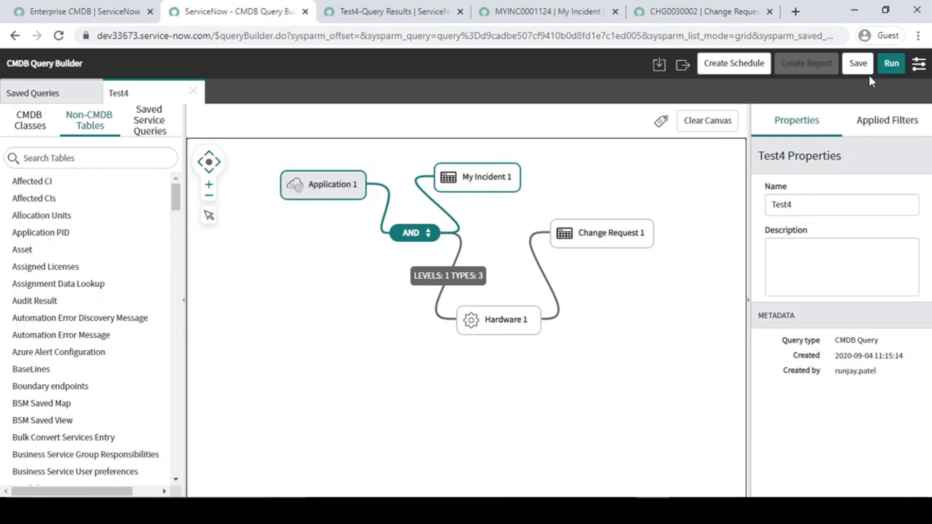
left_click(892, 65)
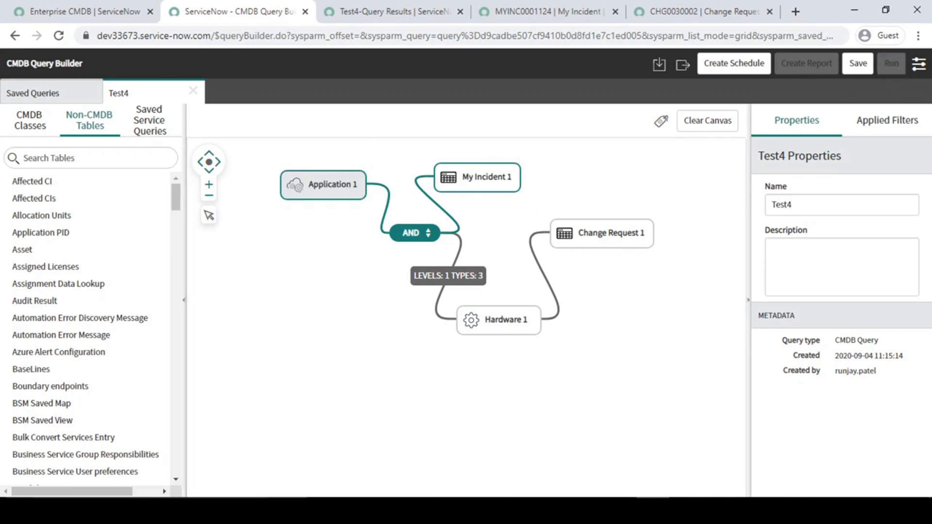
left_click(405, 9)
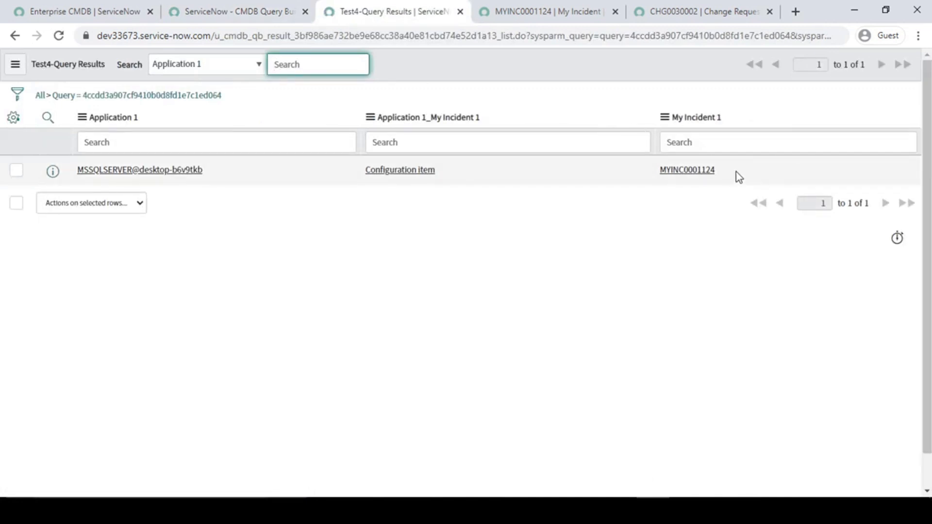
Examine the application and its linked incident in the partial query's result row
left_click_drag(736, 172, 354, 171)
left_click_drag(244, 171, 67, 164)
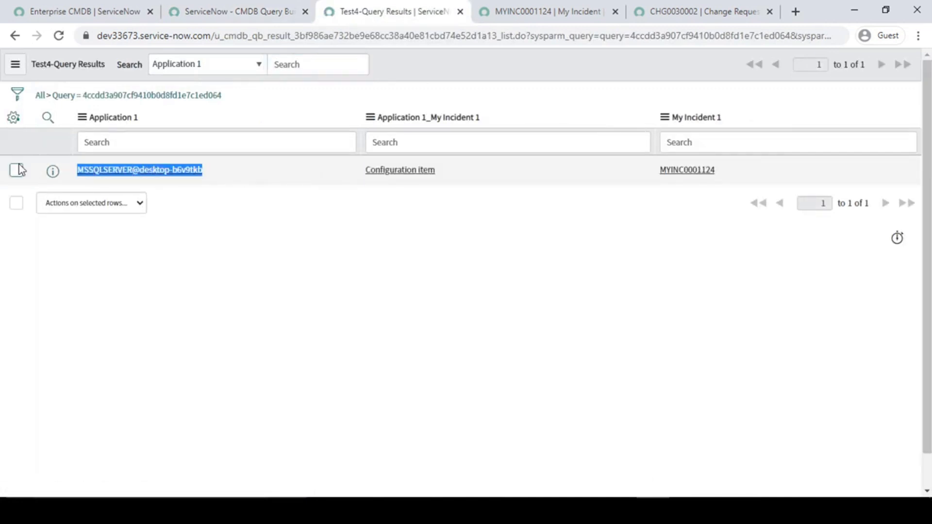
left_click_drag(736, 171, 584, 175)
left_click(530, 222)
left_click_drag(231, 178, 85, 202)
left_click(311, 288)
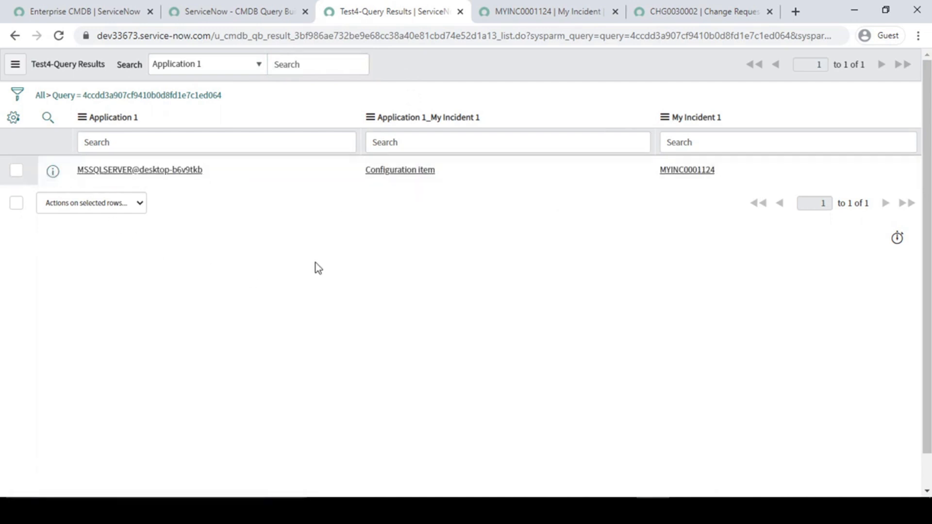
Area-select Application 1, My Incident 1 and Hardware 1 on the canvas, run that part and display its results
left_click(238, 11)
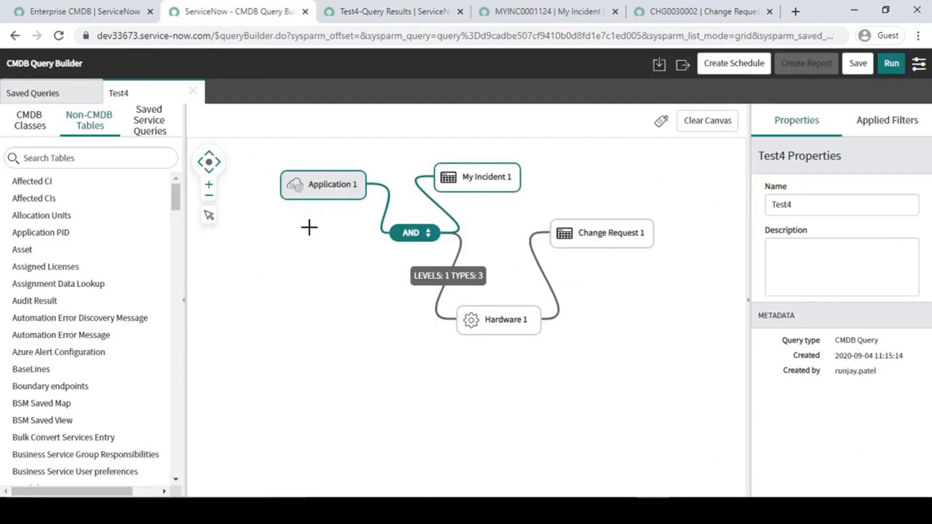
left_click_drag(264, 155, 544, 349)
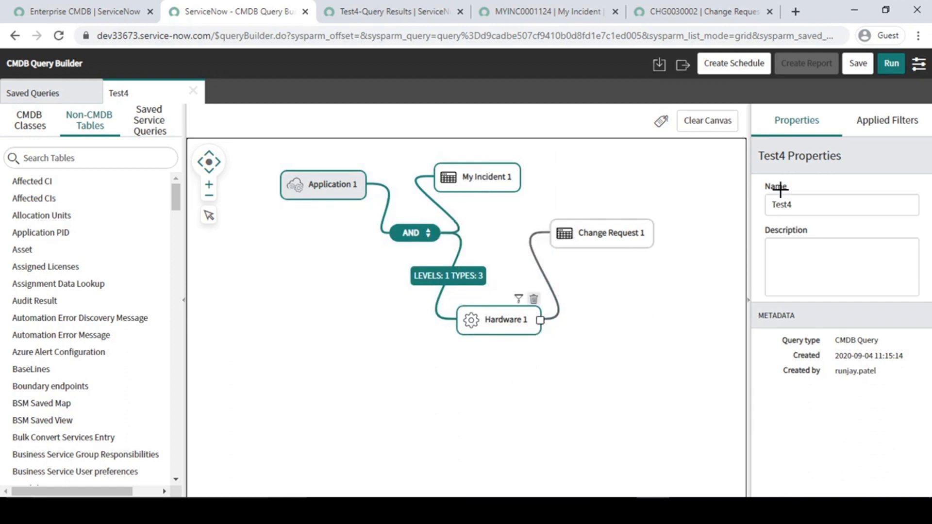
left_click(887, 68)
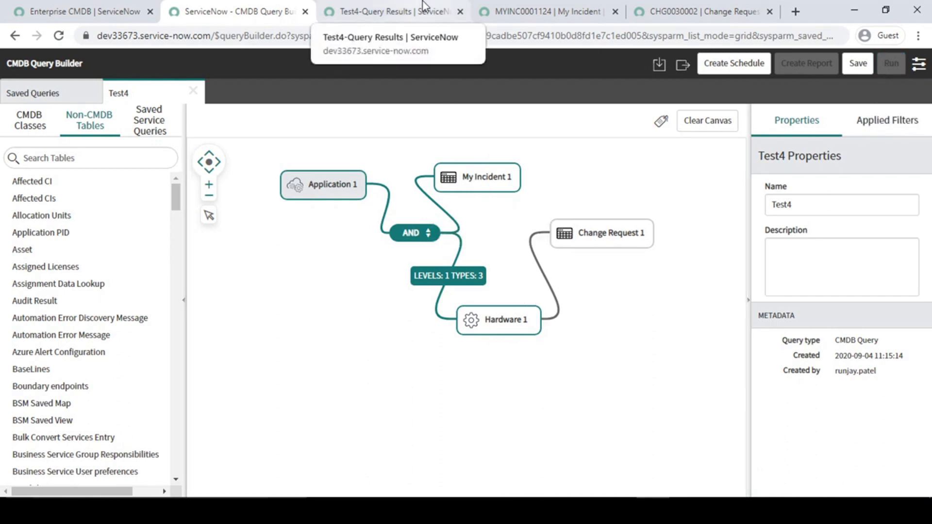
left_click(449, 9)
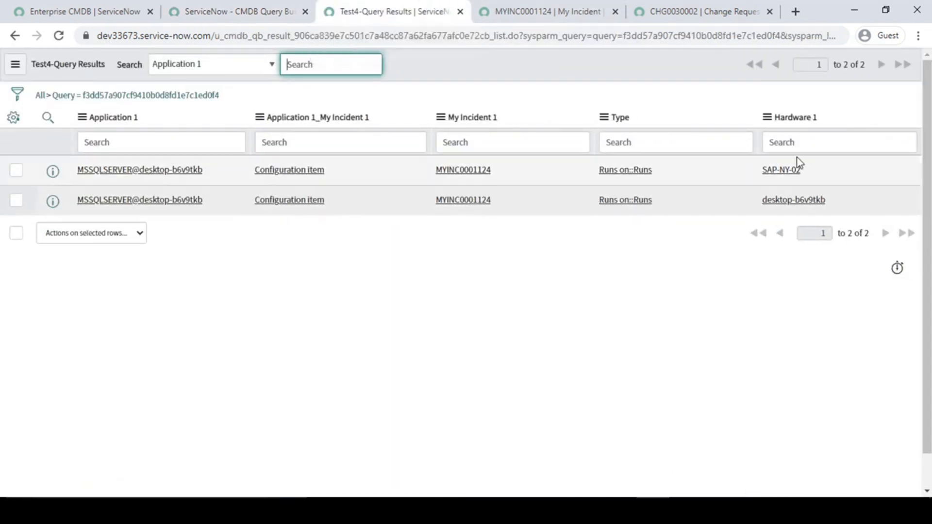
Compare the Application 1 and Hardware 1 entries in the second result row
left_click_drag(743, 201, 844, 207)
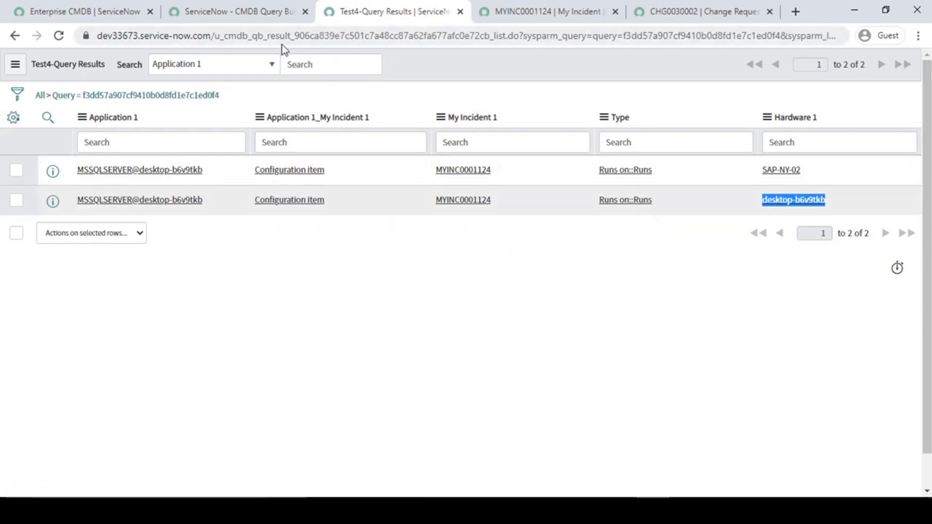
left_click(669, 255)
left_click_drag(840, 196, 742, 194)
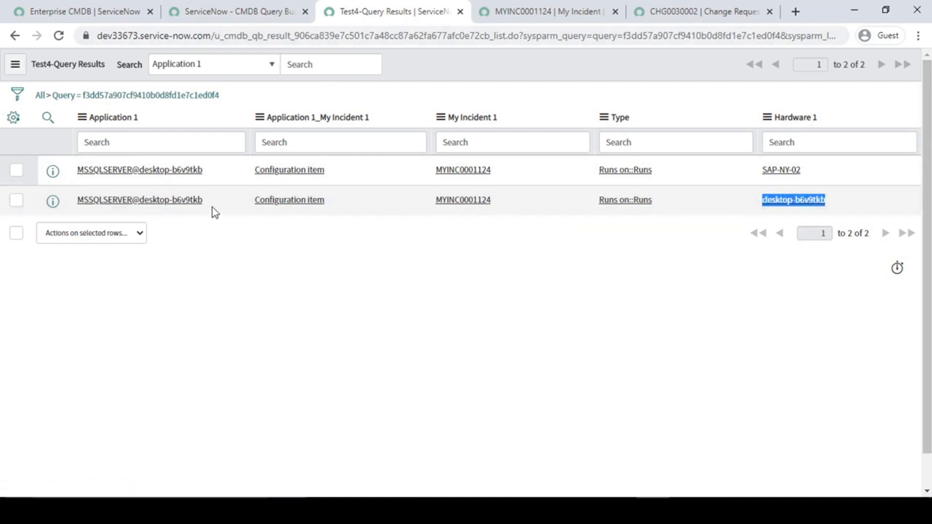
left_click_drag(203, 200, 72, 200)
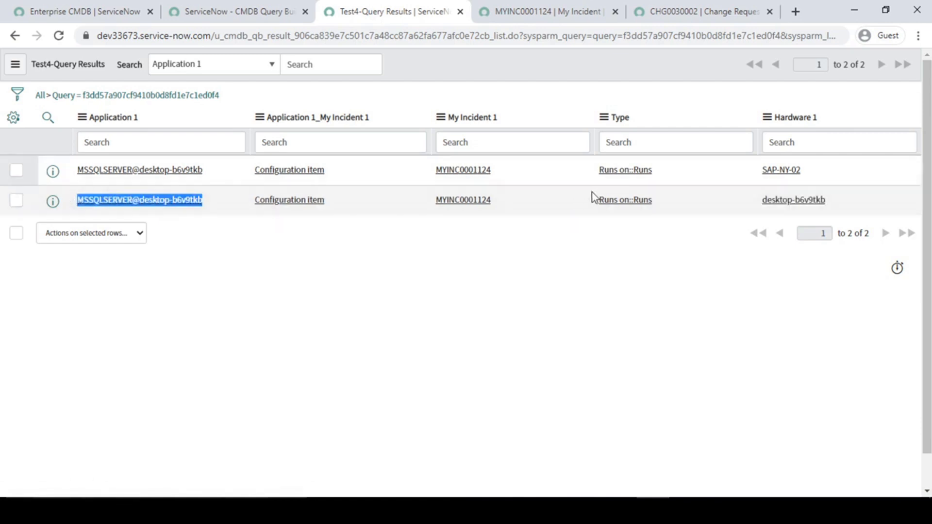
left_click_drag(742, 197, 796, 211)
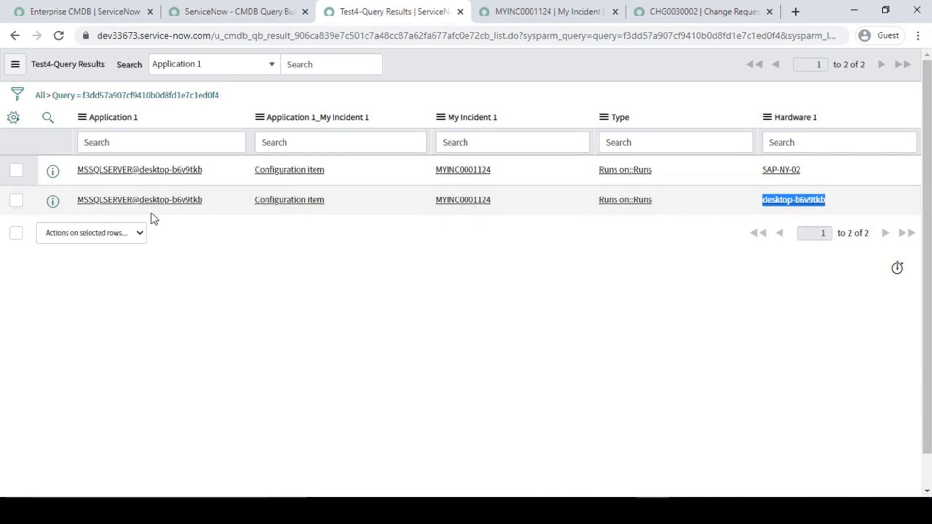
left_click_drag(214, 198, 59, 199)
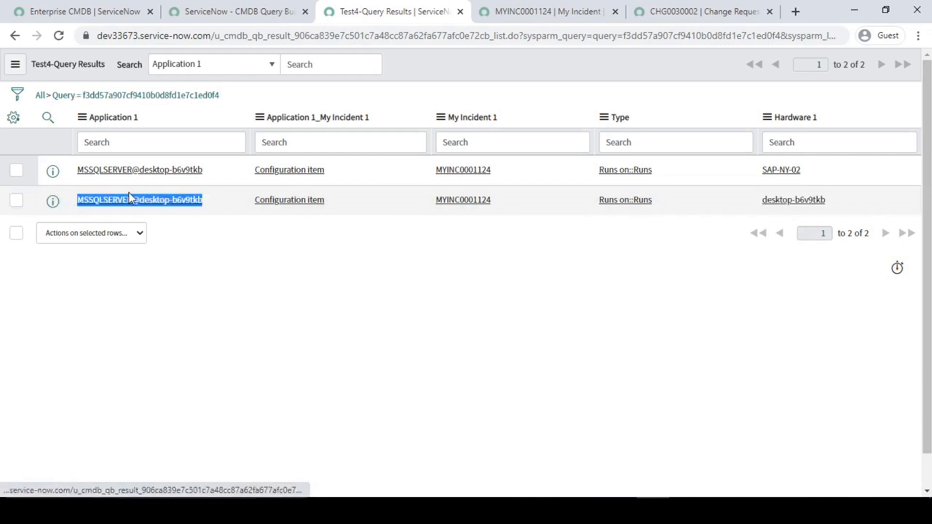
left_click_drag(747, 204, 852, 208)
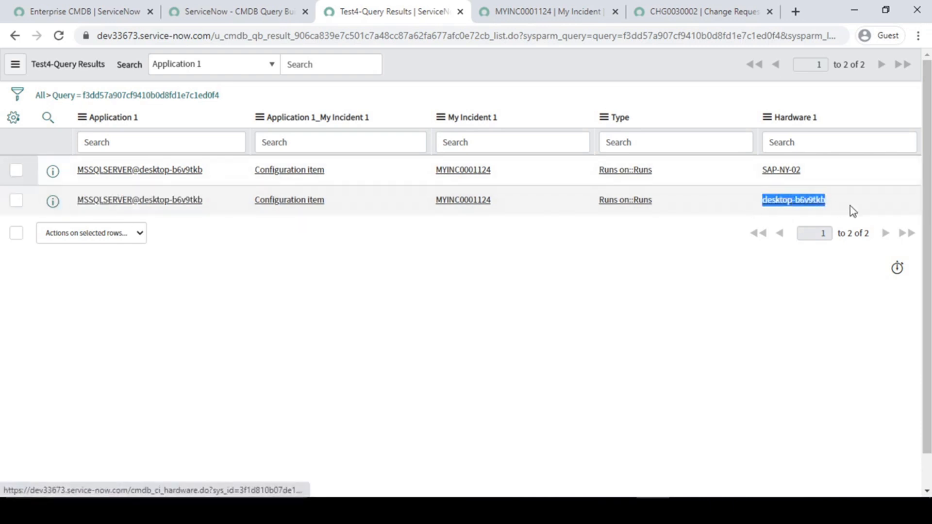
Open the second result row's incident in a new browser tab and check its configuration item
middle_click(465, 202)
left_click(738, 7)
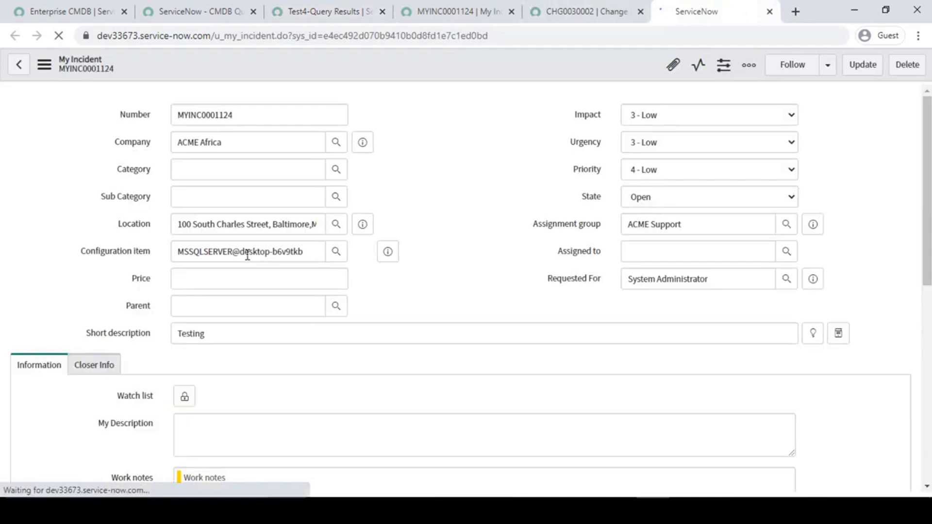
left_click(247, 255)
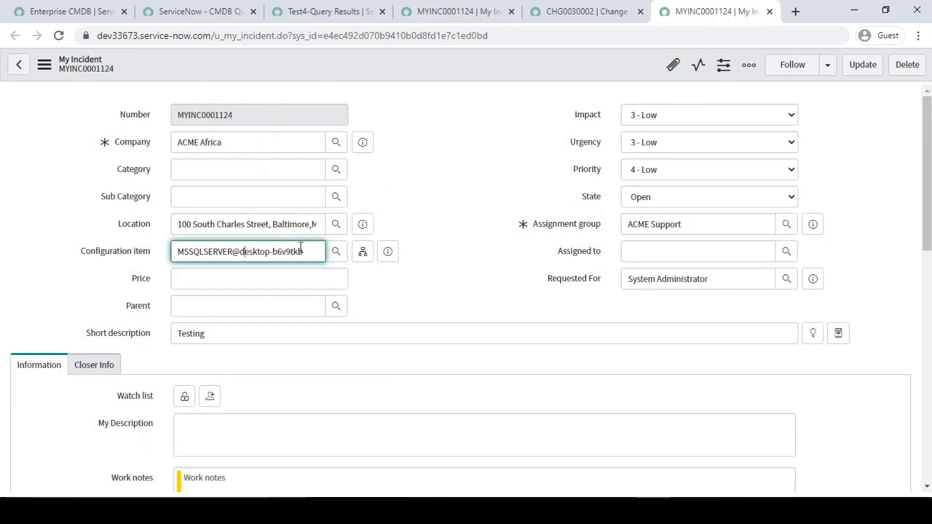
left_click_drag(309, 254, 2, 258)
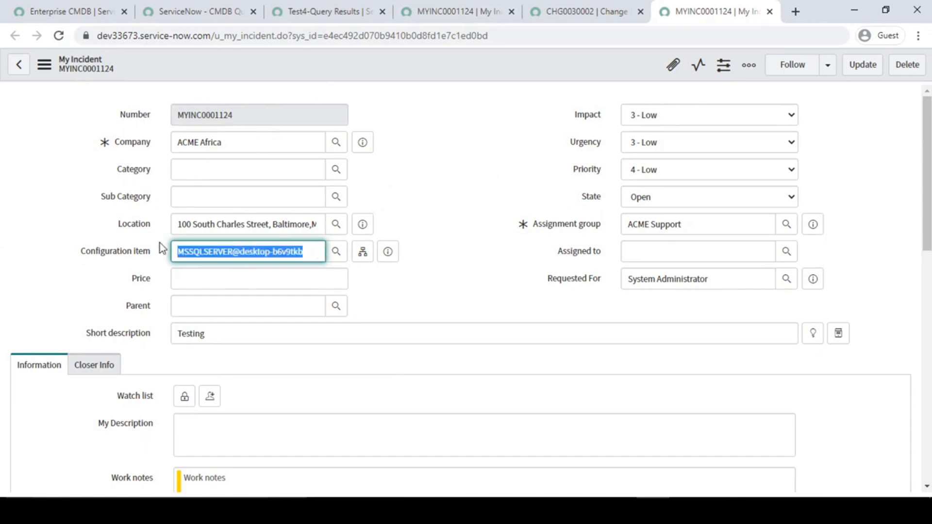
Revisit the change request record and the query results, and return to the canvas to examine the Hardware 1 to Change Request 1 link
left_click(577, 1)
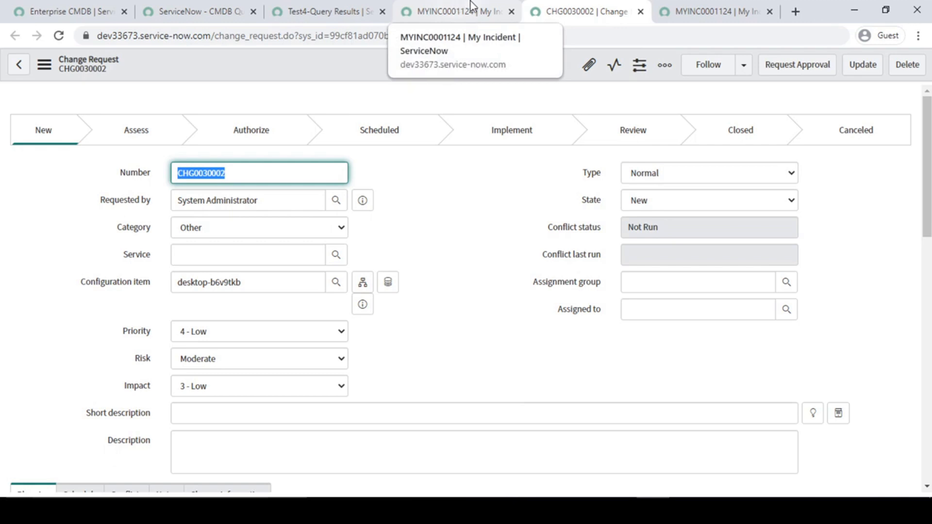
left_click(455, 2)
left_click(322, 7)
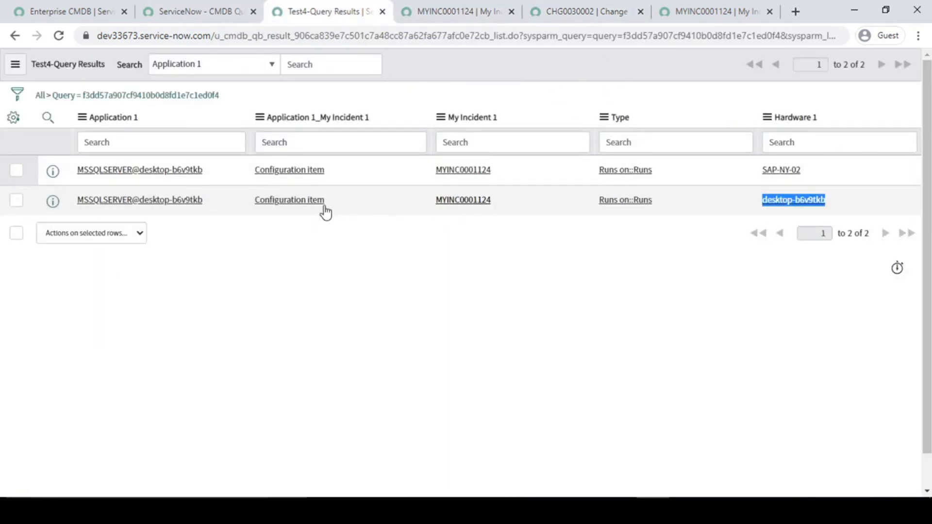
left_click(663, 305)
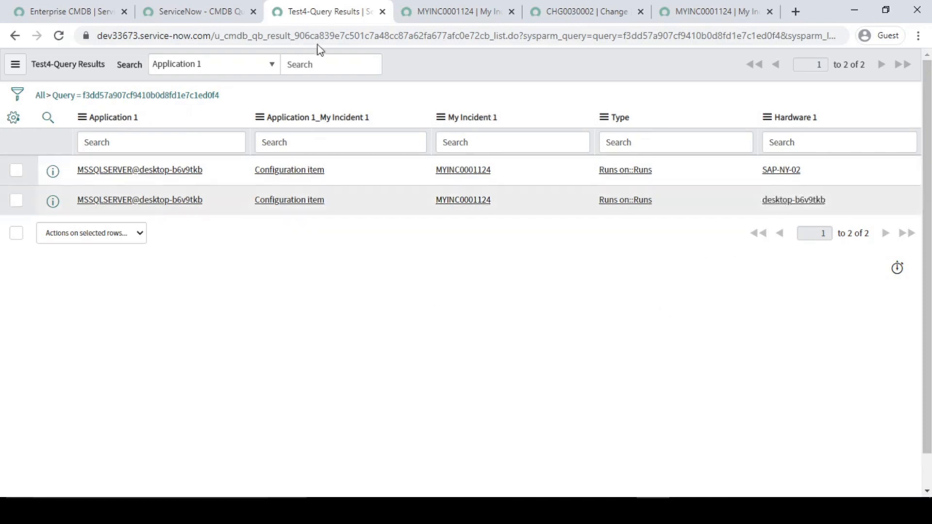
left_click(210, 9)
mouse_move(608, 227)
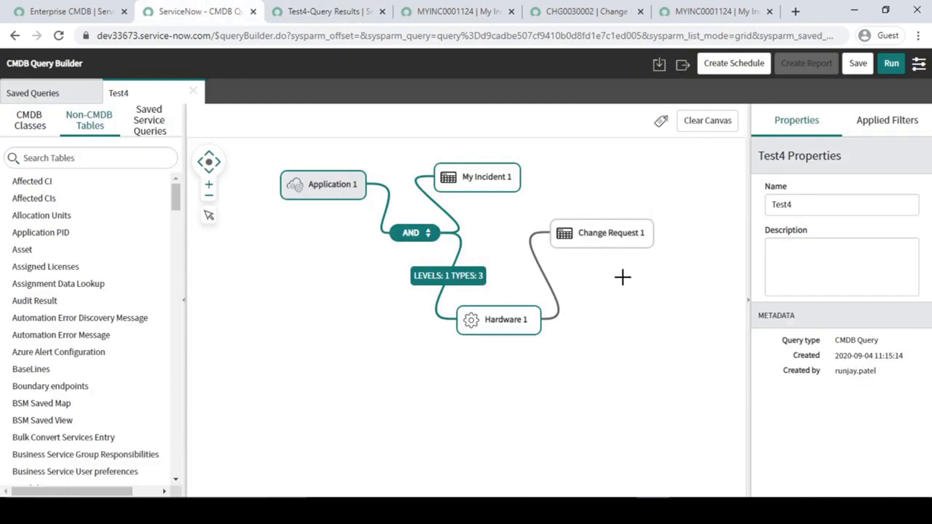
Switch to the change request record and look through its configuration item, planning fields and related lists
left_click(663, 7)
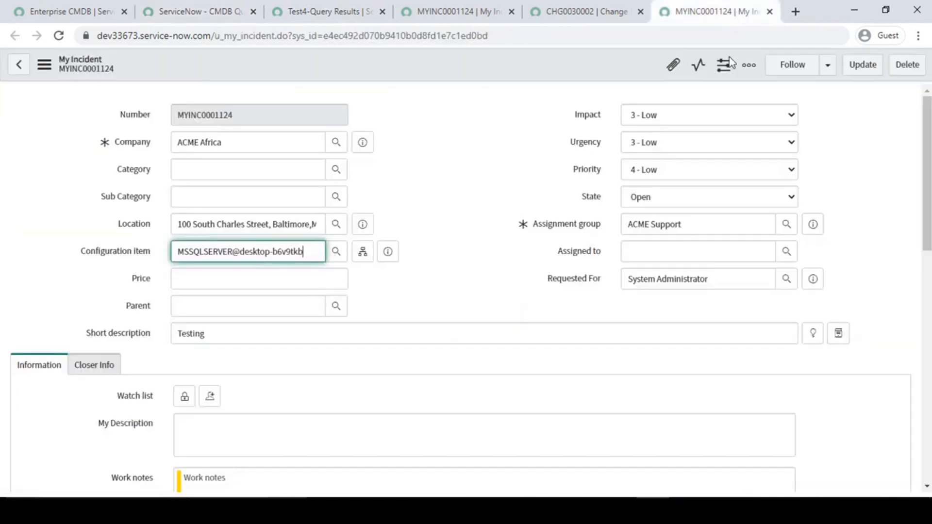
left_click(631, 11)
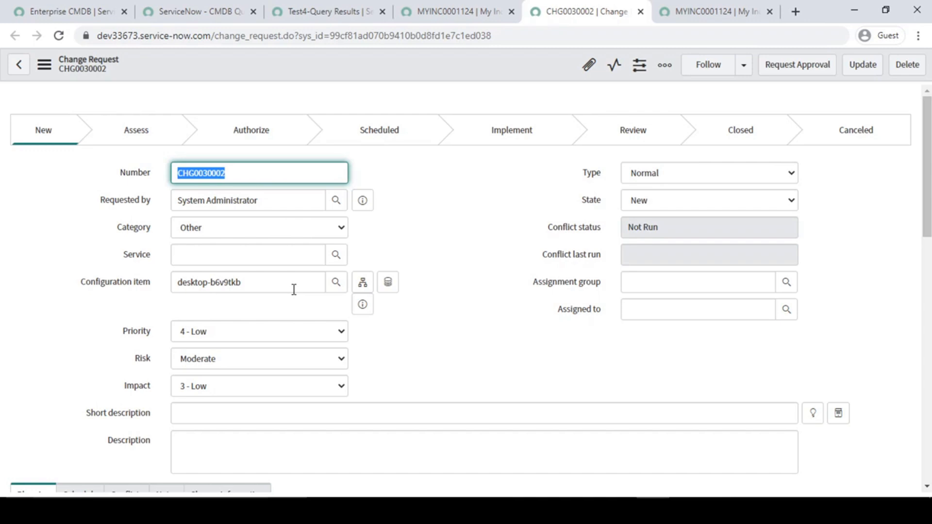
scroll(293, 290, "down", 4)
scroll(293, 290, "down", 8)
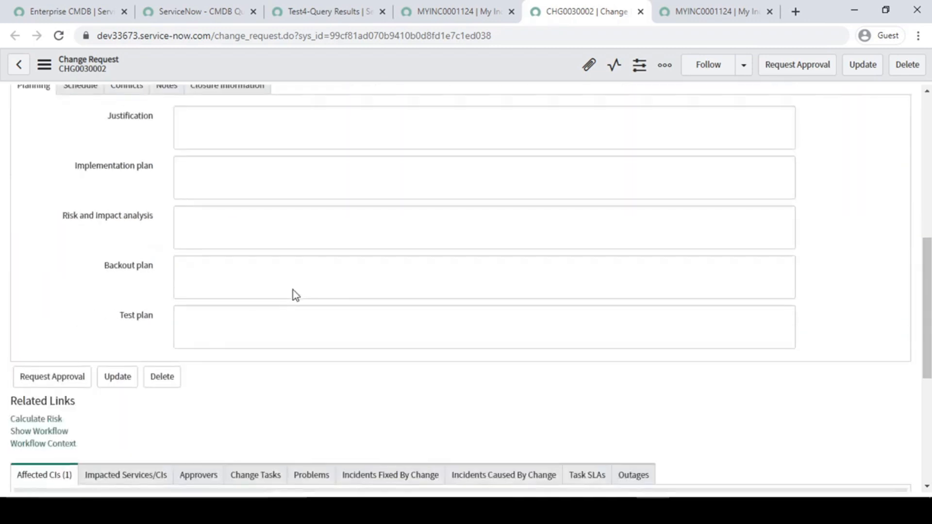
scroll(293, 291, "up", 12)
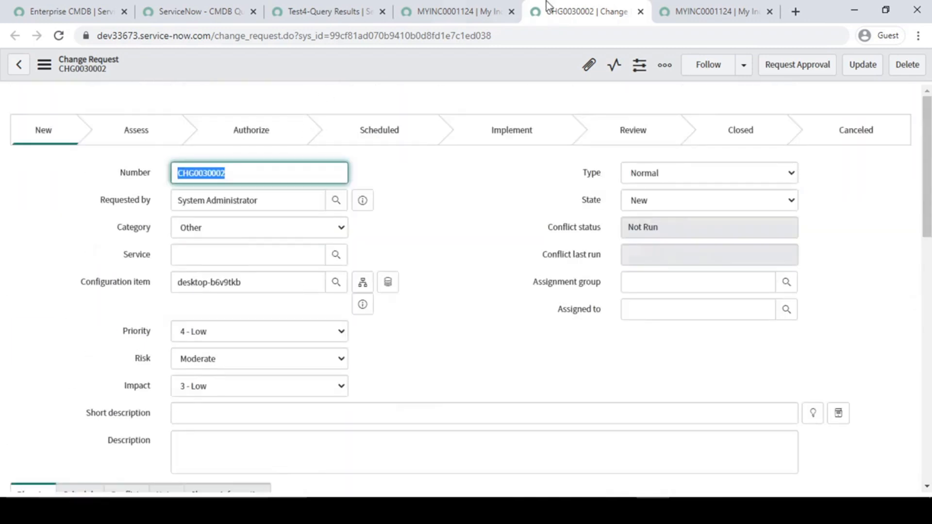
Review the change requests related to the incident and check the incident's configuration item
left_click(669, 12)
scroll(465, 352, "down", 10)
scroll(465, 352, "up", 4)
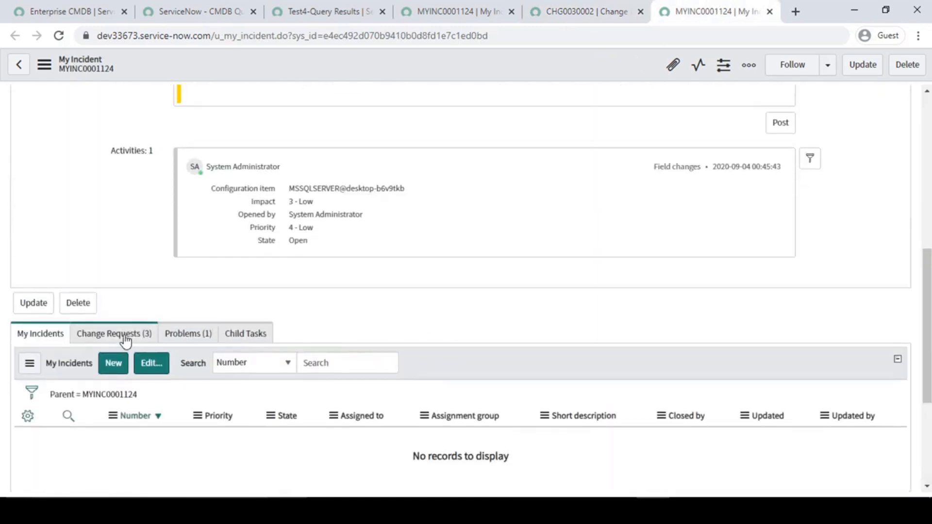
left_click(125, 335)
scroll(282, 391, "down", 4)
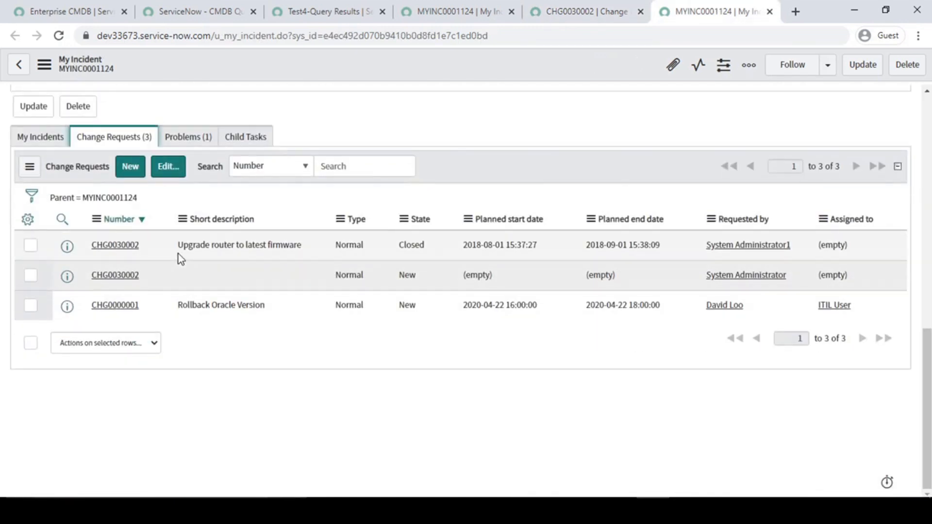
left_click_drag(157, 246, 30, 247)
scroll(485, 310, "up", 12)
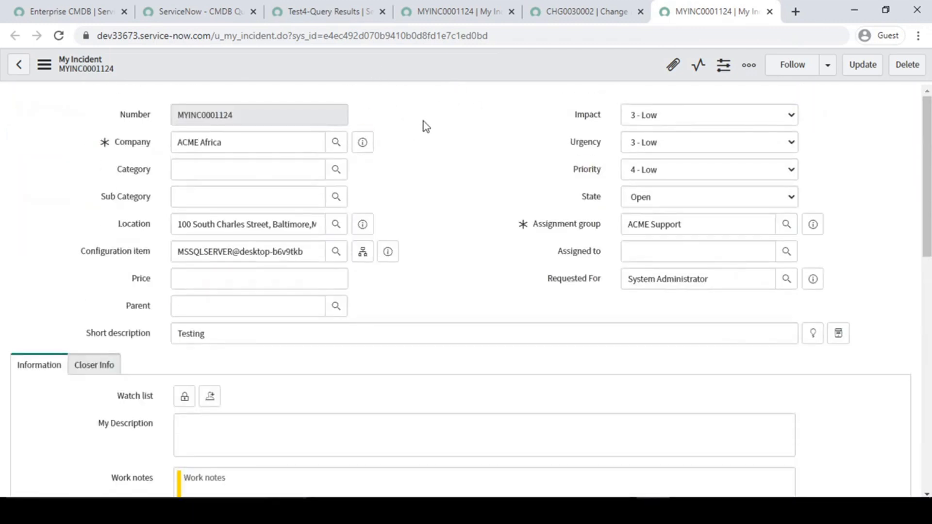
left_click_drag(307, 256, 155, 253)
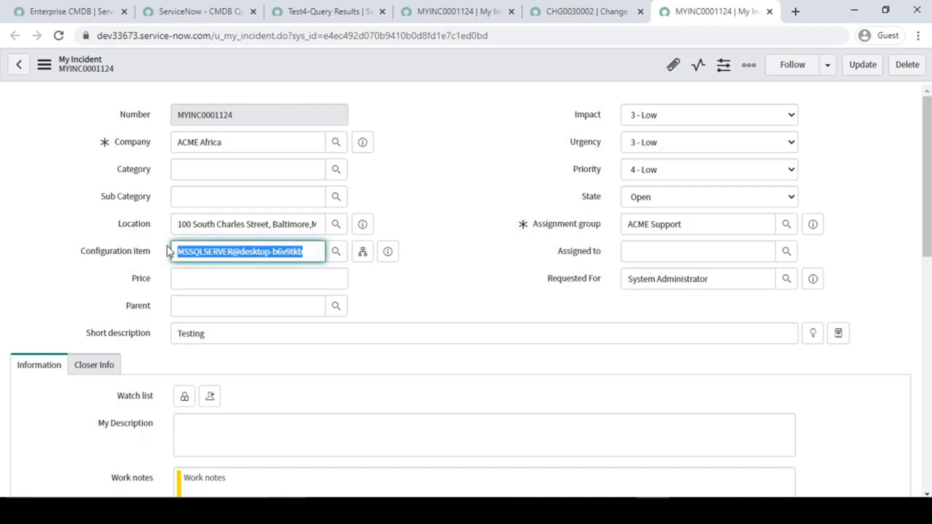
Compare the configuration items of the incident and the change request, and return through the query results to the Test4 canvas
left_click(237, 253)
left_click_drag(309, 256, 36, 228)
left_click(456, 2)
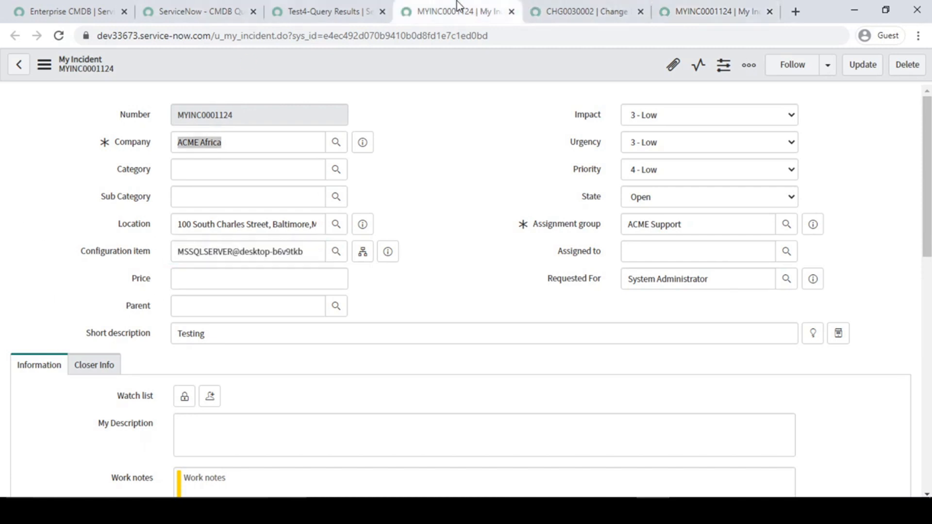
left_click(560, 2)
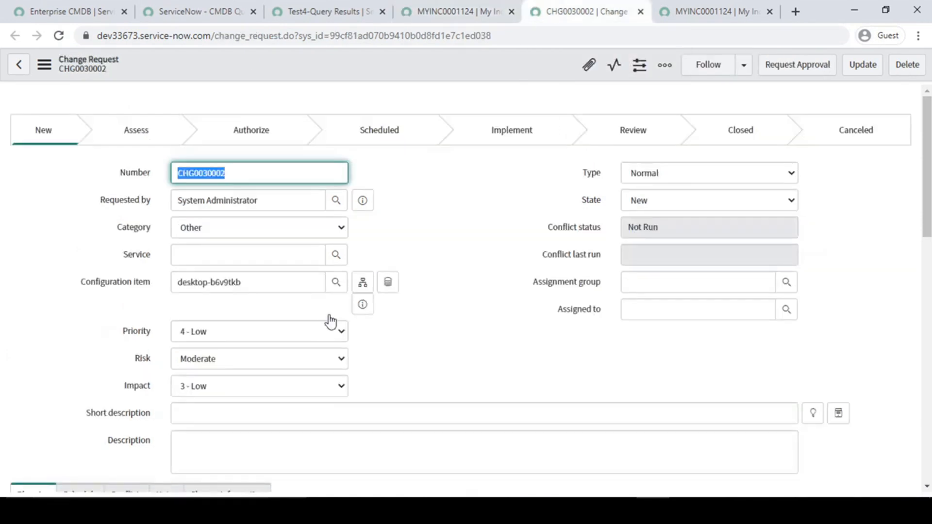
left_click_drag(253, 289, 2, 284)
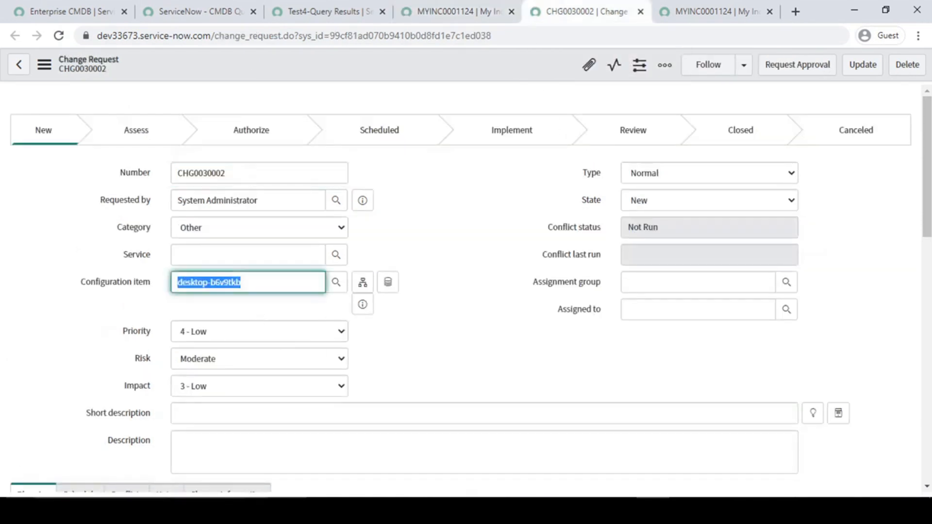
left_click(442, 10)
left_click(333, 6)
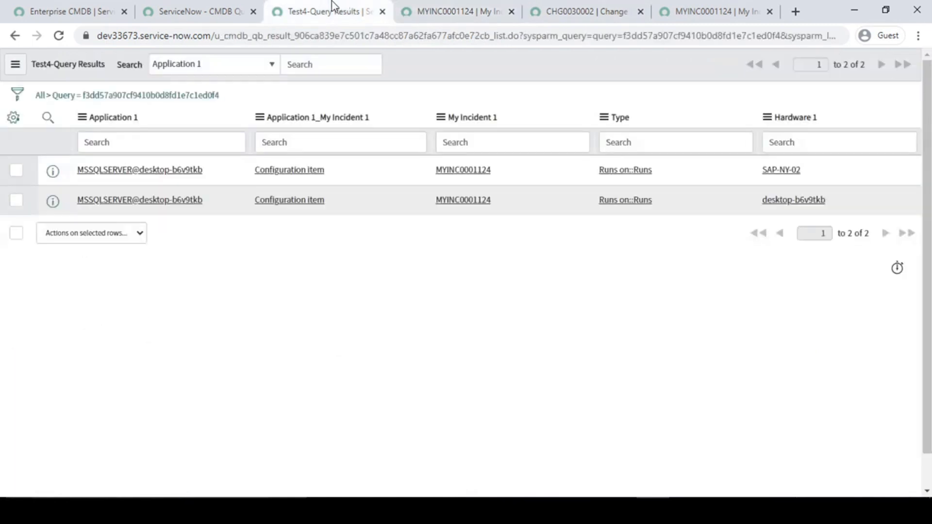
left_click(219, 8)
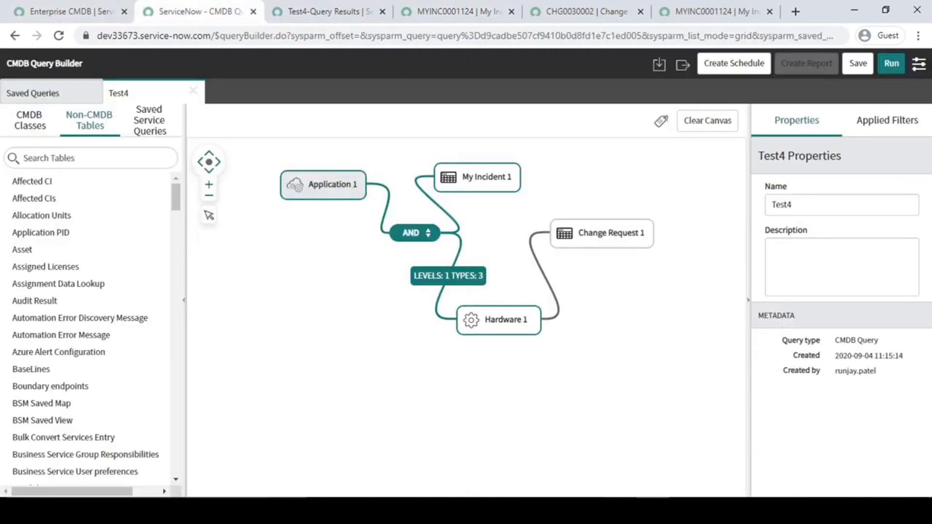
Switch to the Word document and read use cases 5 to 8, from import and export to executing a query using script
mouse_move(620, 510)
left_click(607, 461)
scroll(542, 349, "down", 2)
scroll(542, 348, "down", 3)
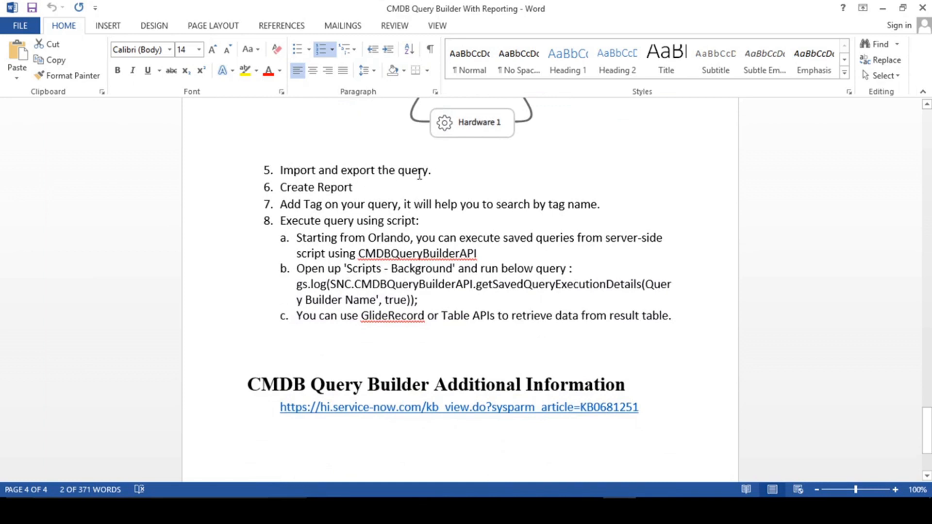
left_click_drag(362, 189, 272, 189)
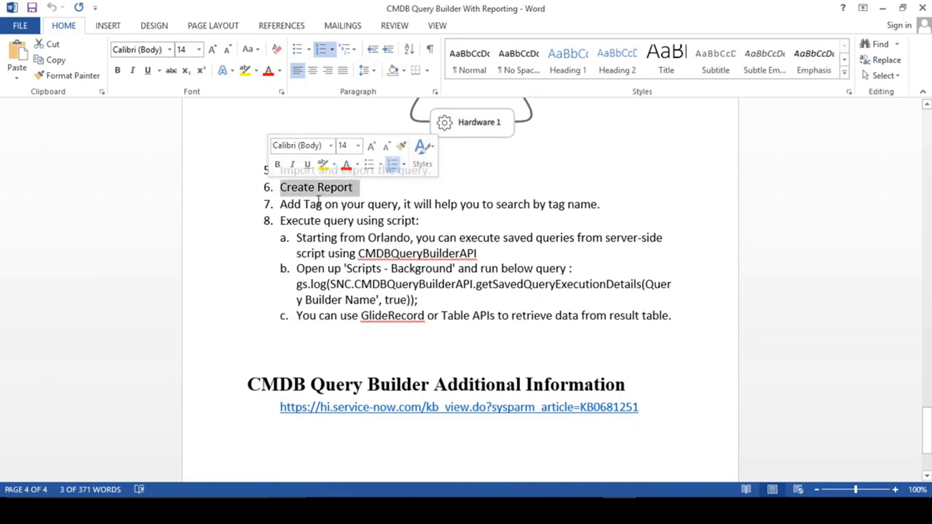
left_click(369, 205)
left_click_drag(281, 204, 413, 205)
left_click(428, 226)
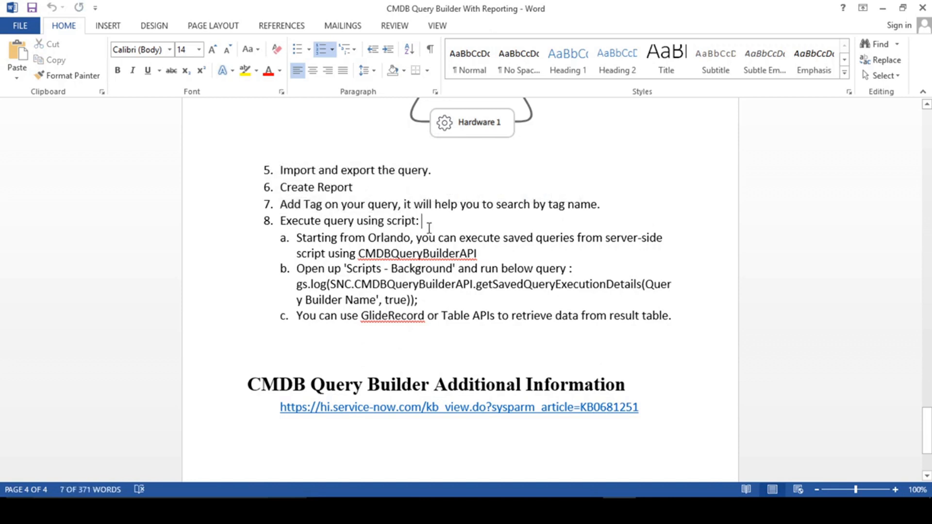
left_click_drag(278, 224, 457, 335)
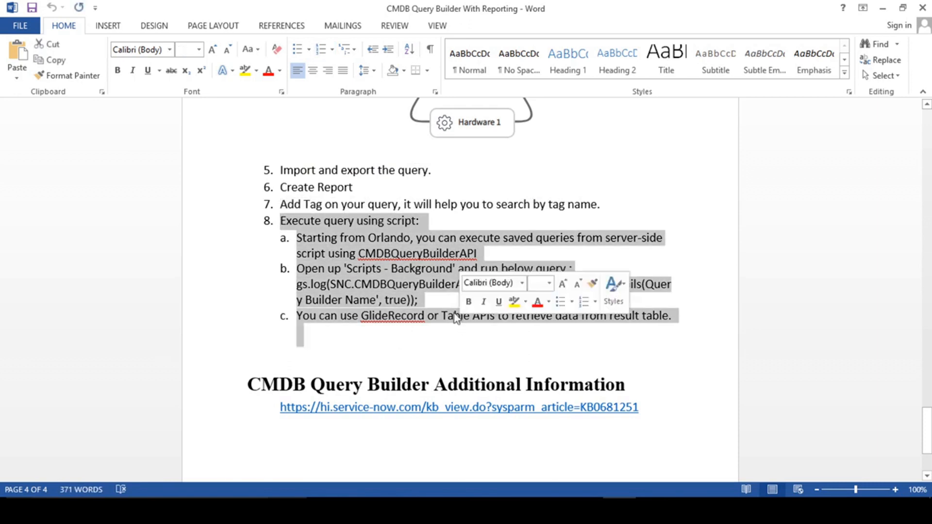
left_click(384, 270)
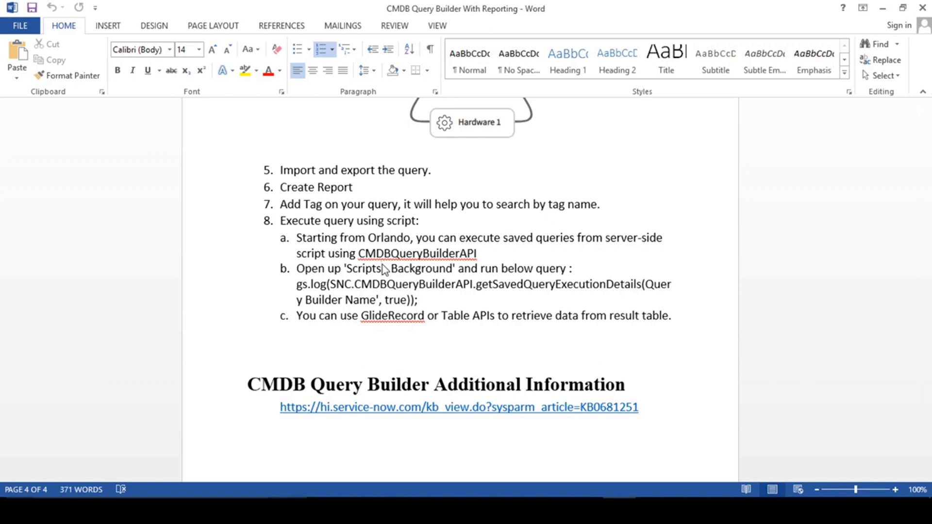
Copy the gs.log(SNC.CMDBQueryBuilderAPI.getSavedQueryExecutionDetails(...)) script line from use case 8b
double_click(329, 284)
left_click(332, 284)
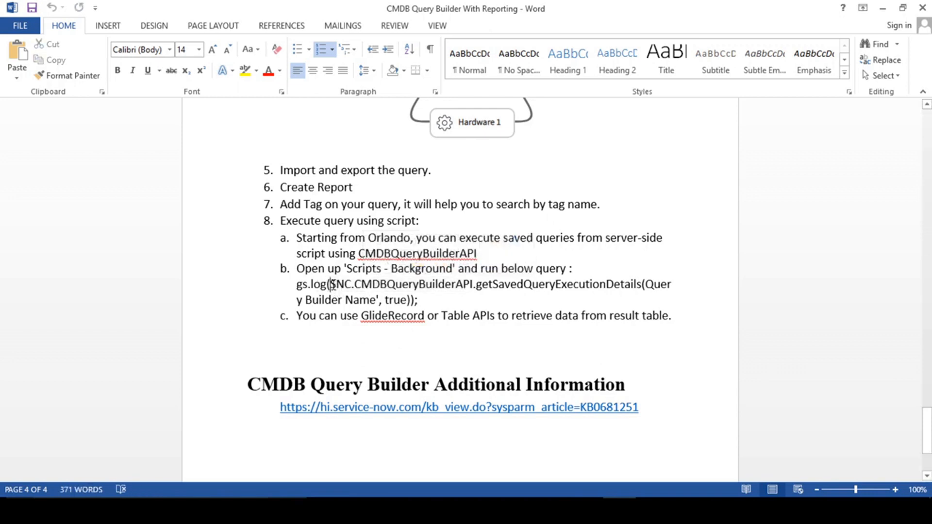
left_click_drag(332, 284, 300, 290)
key("ctrl+c")
left_click(430, 291)
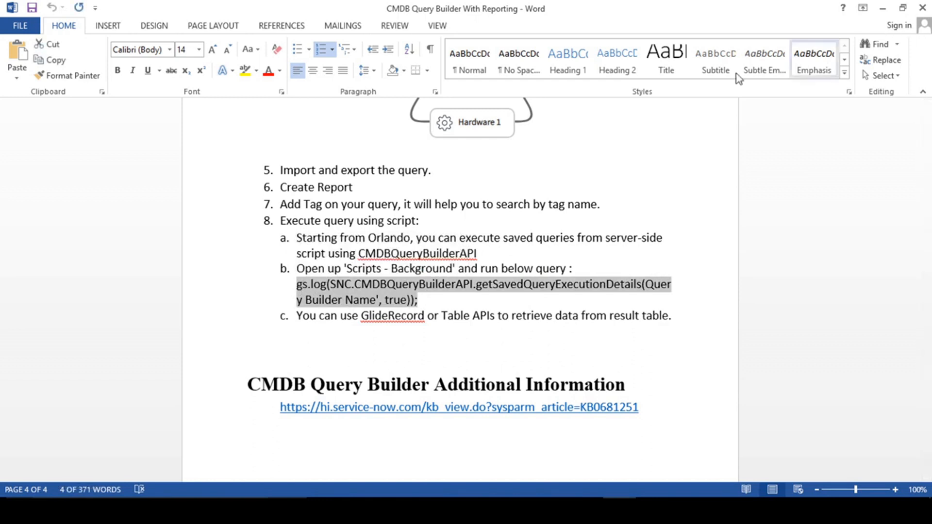
Reread note 8a on executing saved queries from server-side script using CMDBQueryBuilderAPI
left_click(332, 240)
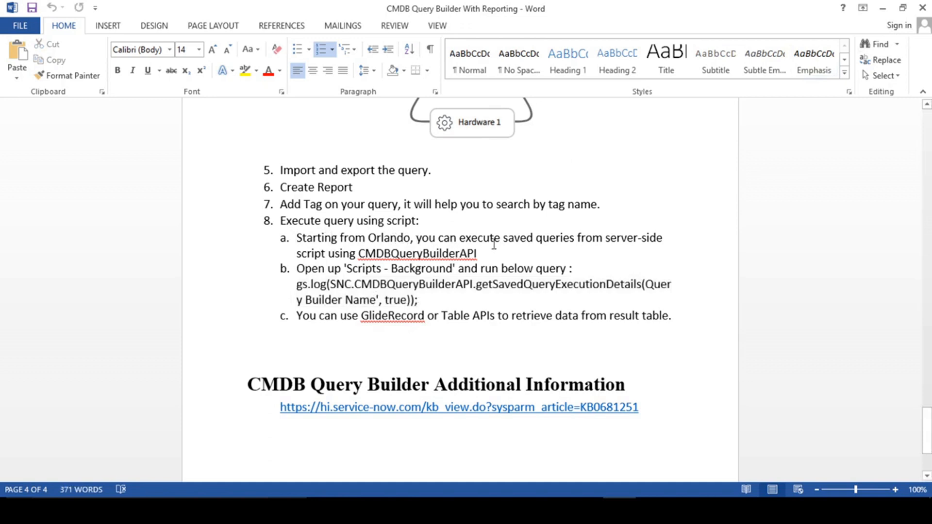
left_click_drag(668, 239, 411, 239)
left_click_drag(337, 250, 482, 251)
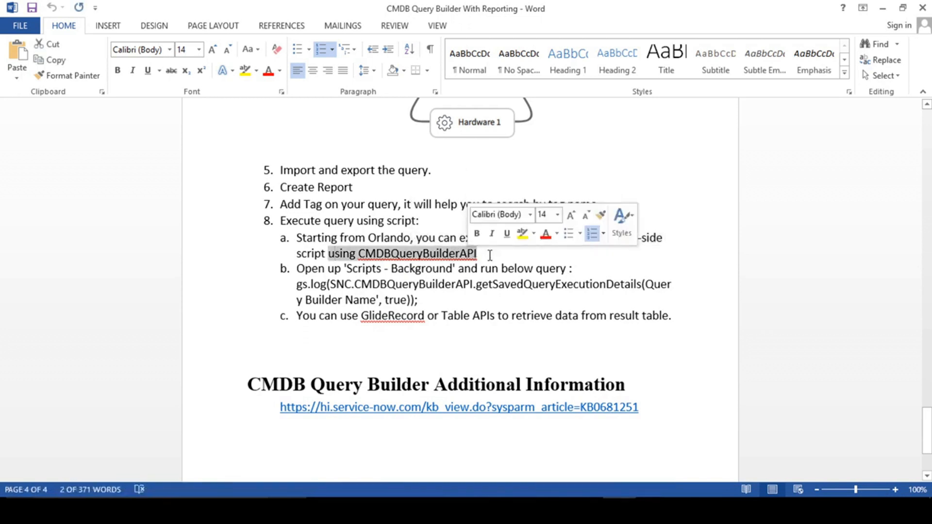
left_click(489, 256)
Return to ServiceNow in the browser, open Scripts - Background in a new tab, and paste the copied script line
left_click(883, 8)
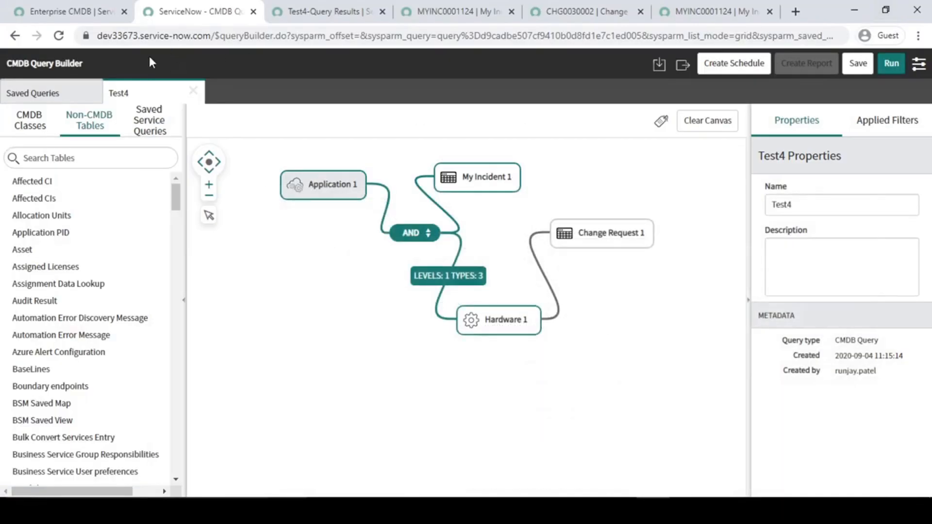
left_click(94, 18)
left_click(113, 99)
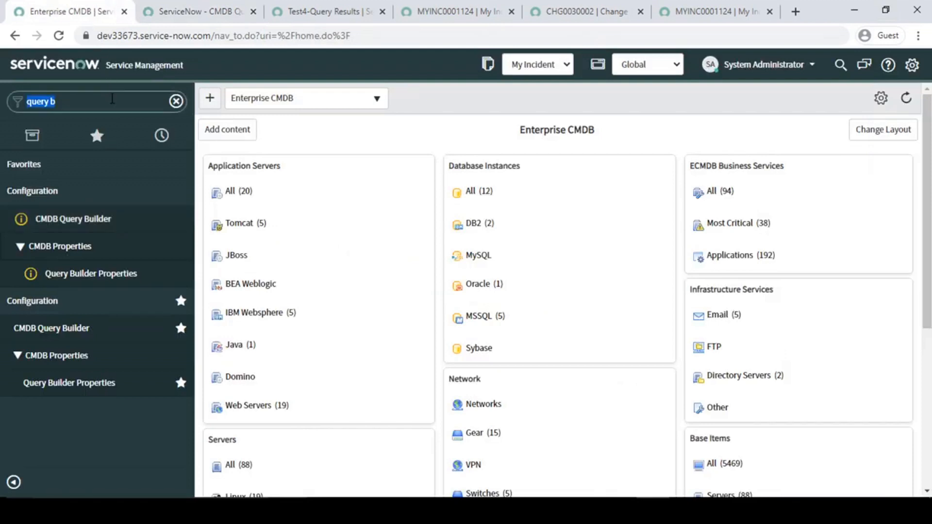
type("ba")
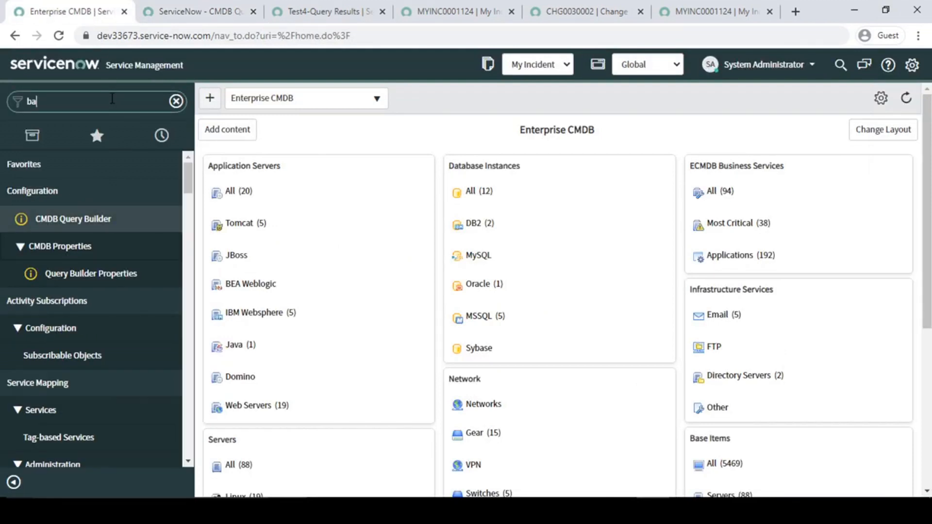
type("ckg")
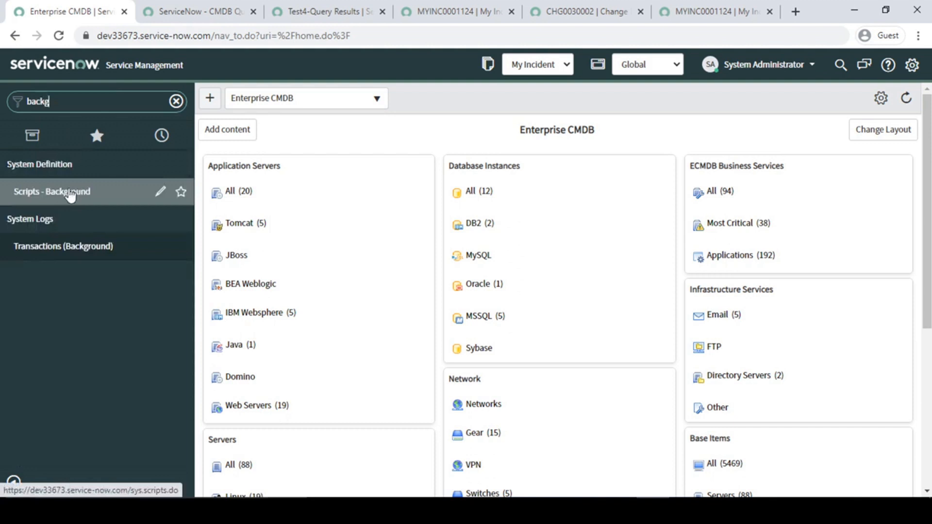
middle_click(68, 194)
left_click(190, 8)
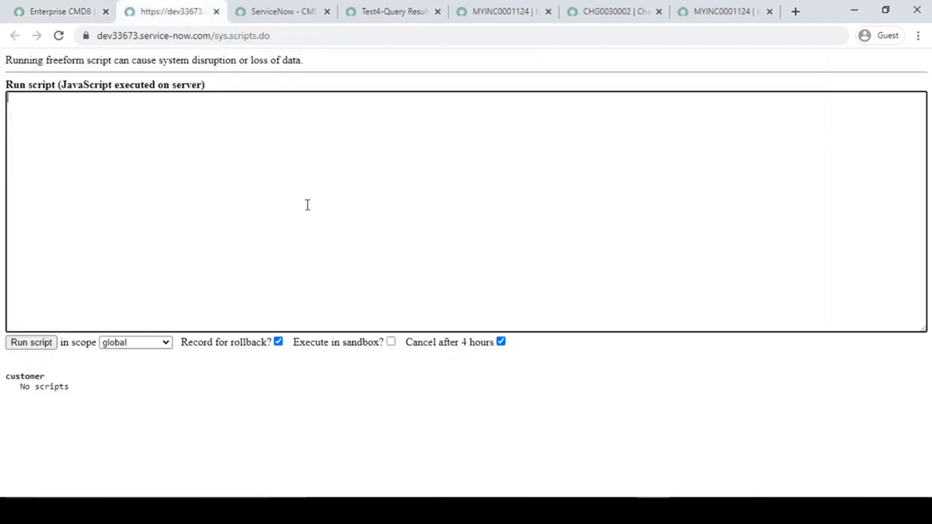
key("ctrl+v")
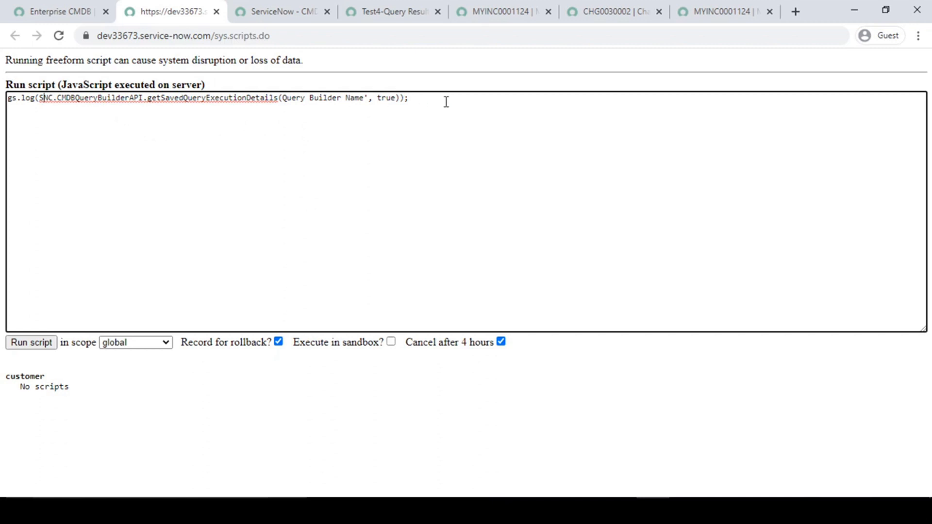
Replace the Query Builder Name placeholder in the script with the quoted saved query name 'Test3'
left_click_drag(446, 99, 6, 95)
left_click(210, 104)
left_click_drag(58, 99, 368, 97)
left_click(144, 100)
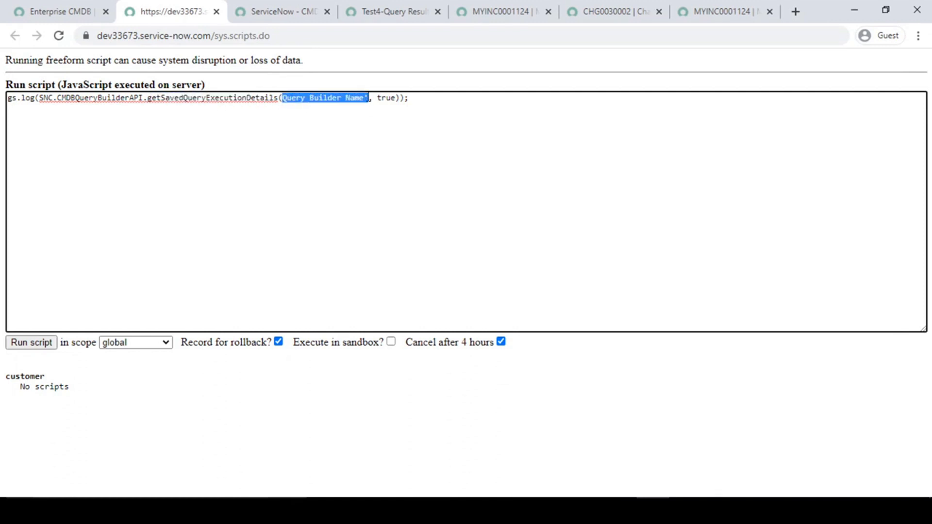
key("BackSpace")
type("''")
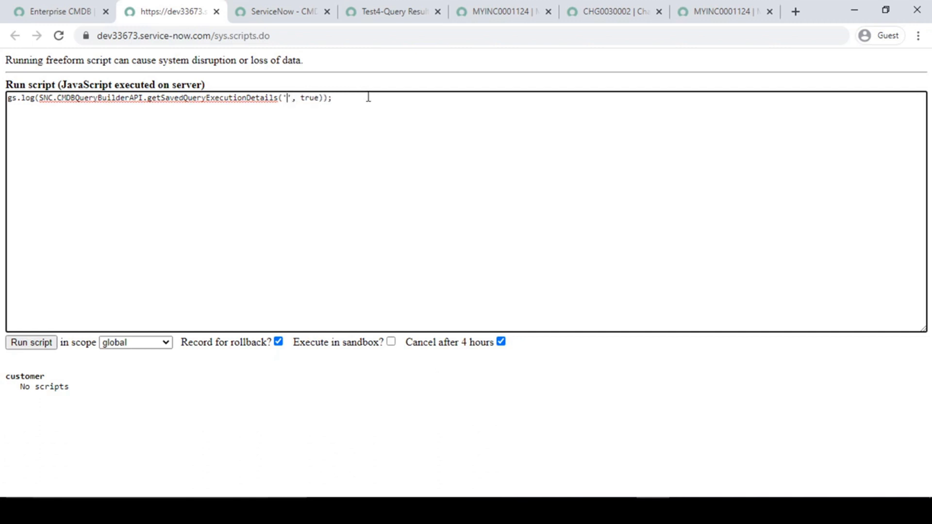
type("Test3")
Check the true argument of the Test3 script call and run the script
left_click_drag(323, 100, 342, 100)
left_click(342, 100)
double_click(338, 101)
left_click(384, 98)
left_click(35, 344)
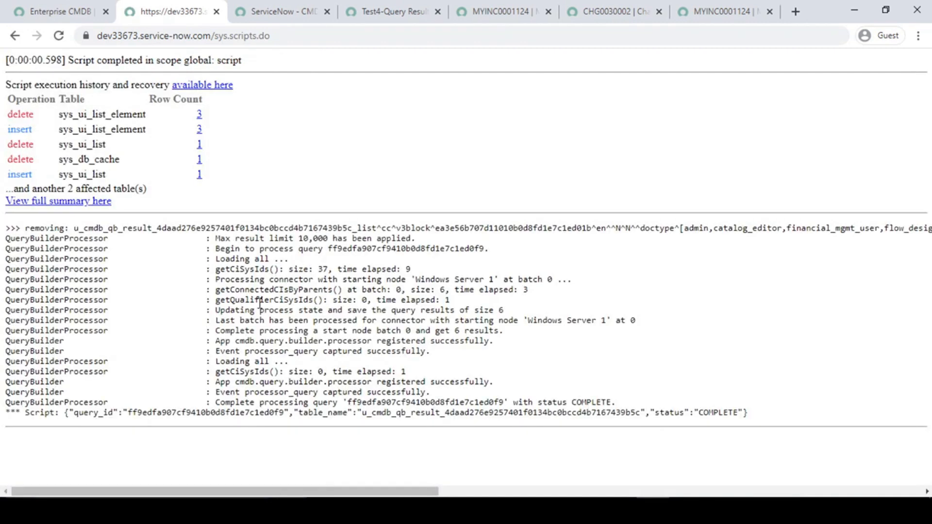
Examine the query_id, table_name and status in the script output and the log lines above it
left_click_drag(72, 415, 257, 417)
left_click_drag(372, 416, 768, 438)
left_click(725, 412)
left_click_drag(705, 413, 196, 228)
left_click(785, 427)
left_click(323, 269)
Close the Test4 query in CMDB Query Builder without saving its changes
left_click(307, 9)
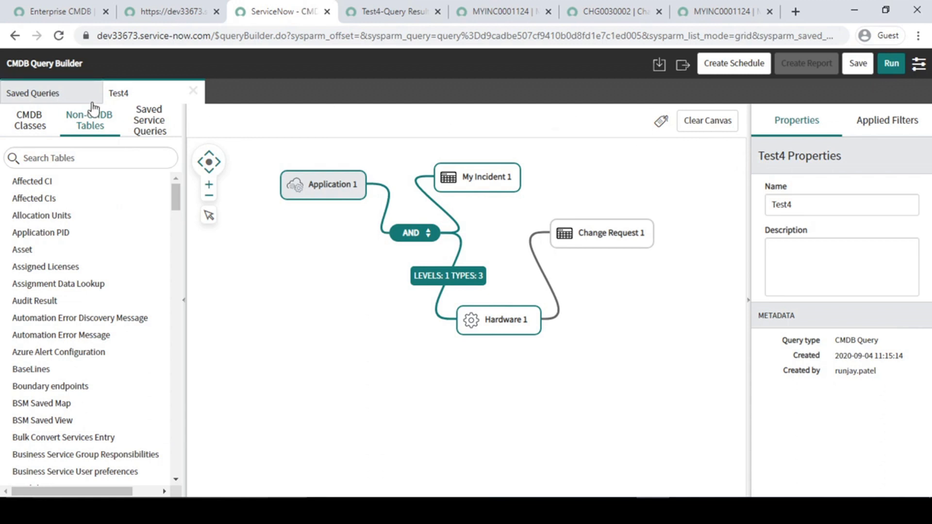
left_click(193, 92)
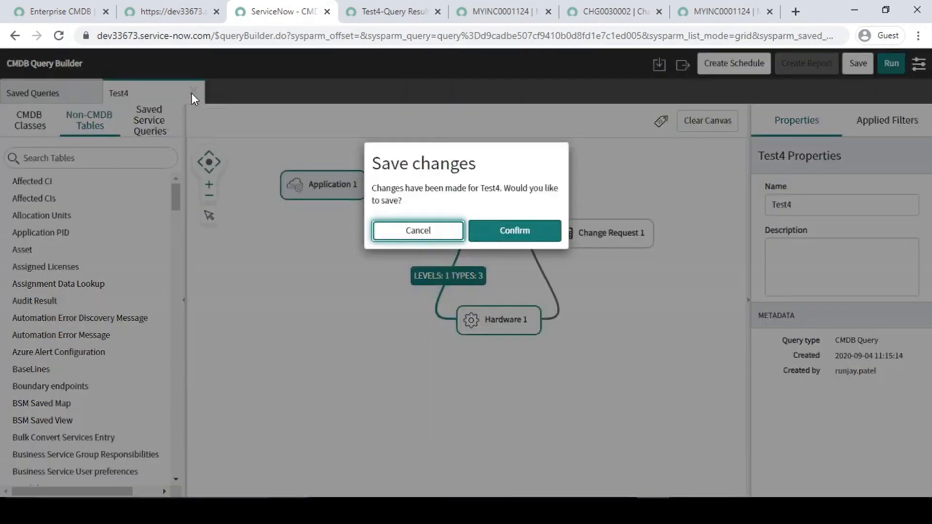
left_click(418, 235)
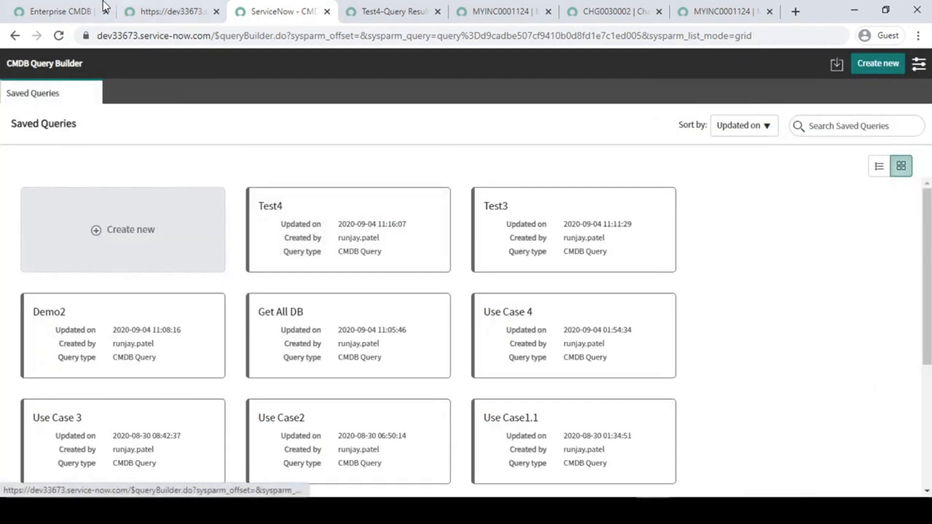
Find CMDB Groups from the ServiceNow home page and open the module in a new browser tab
left_click(170, 11)
left_click(60, 11)
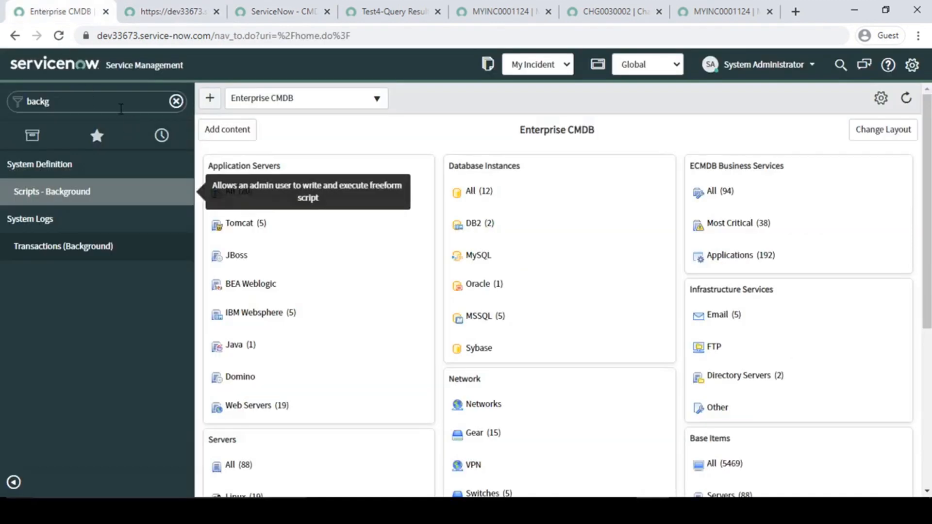
left_click(119, 106)
type("cm")
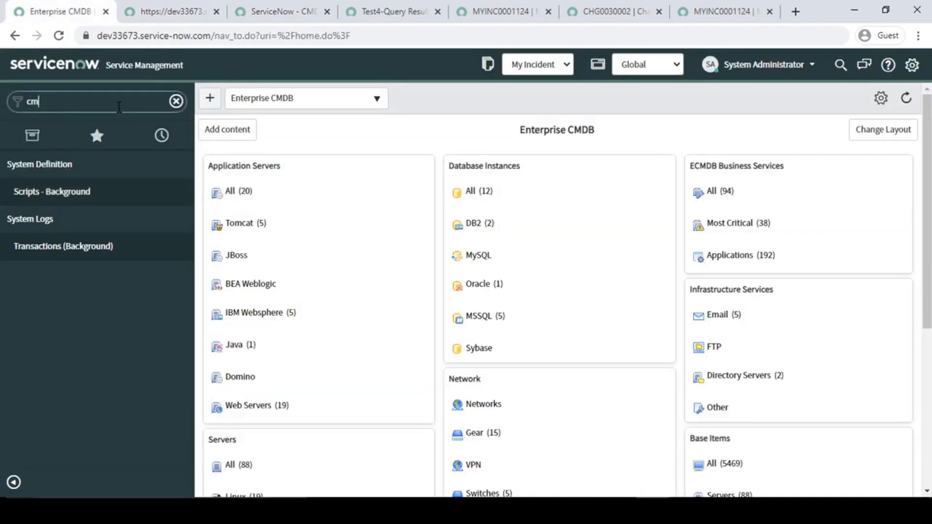
type("db t")
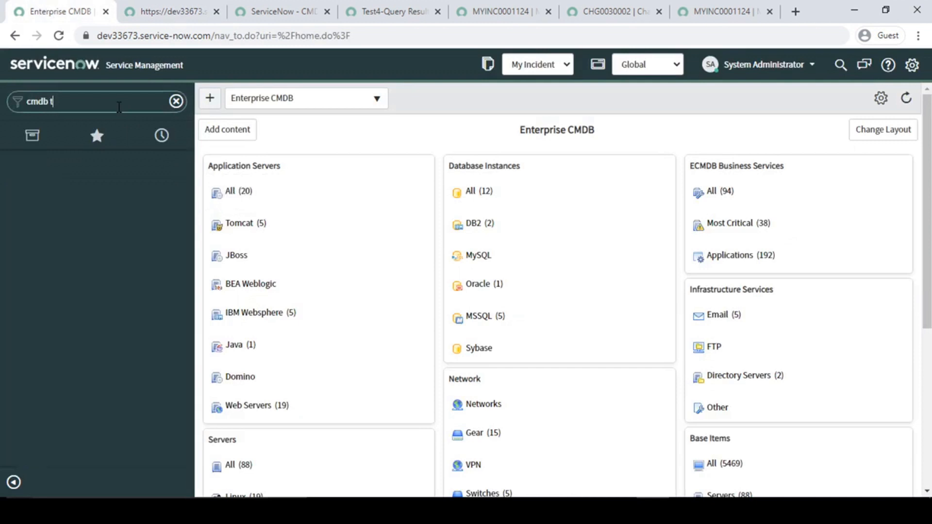
key("BackSpace")
key("BackSpace")
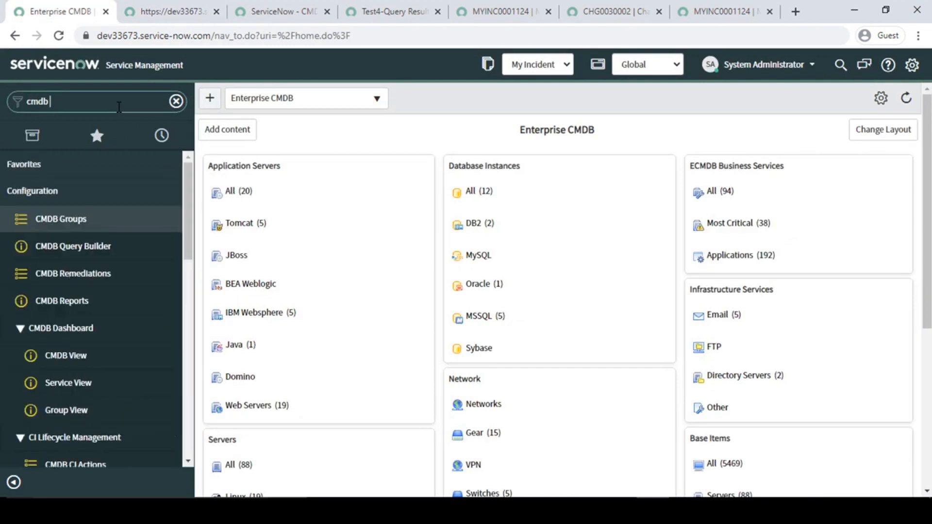
type("gr")
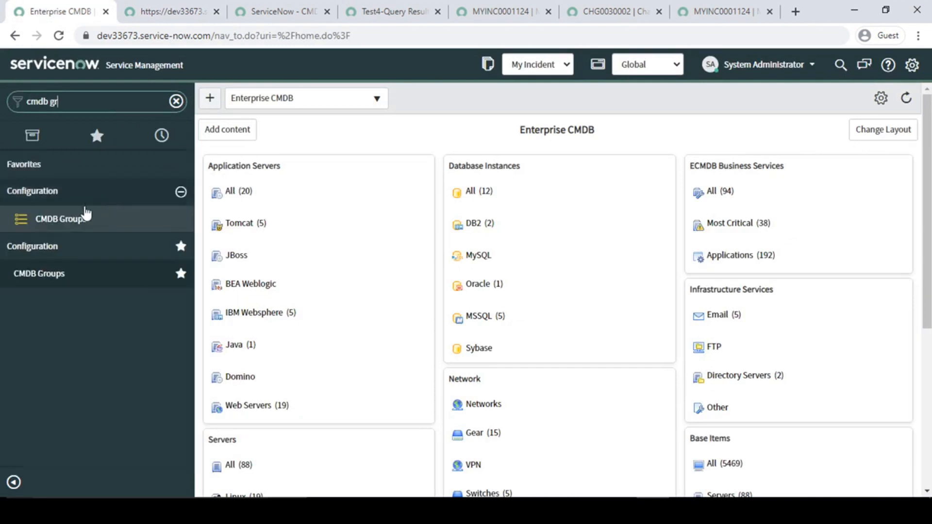
middle_click(78, 219)
left_click(141, 11)
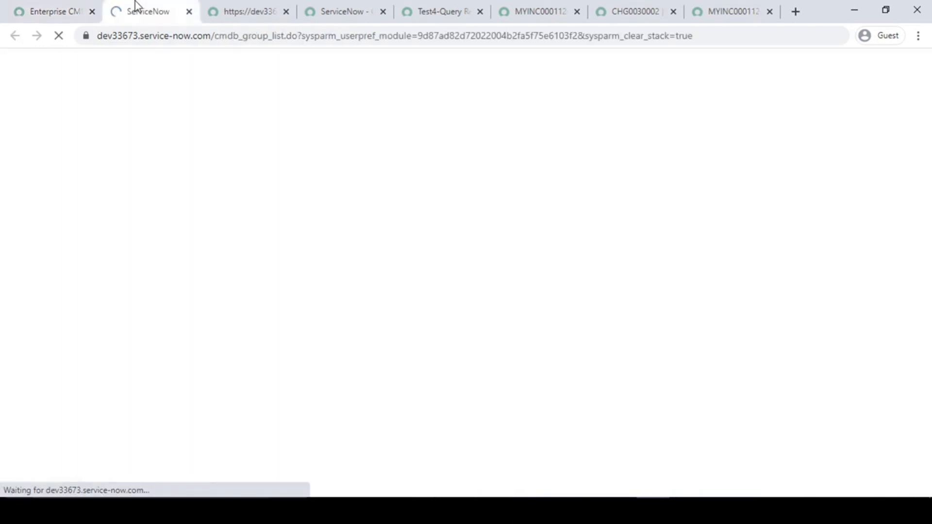
Create a CMDB group named Test with the Default group type
left_click(98, 68)
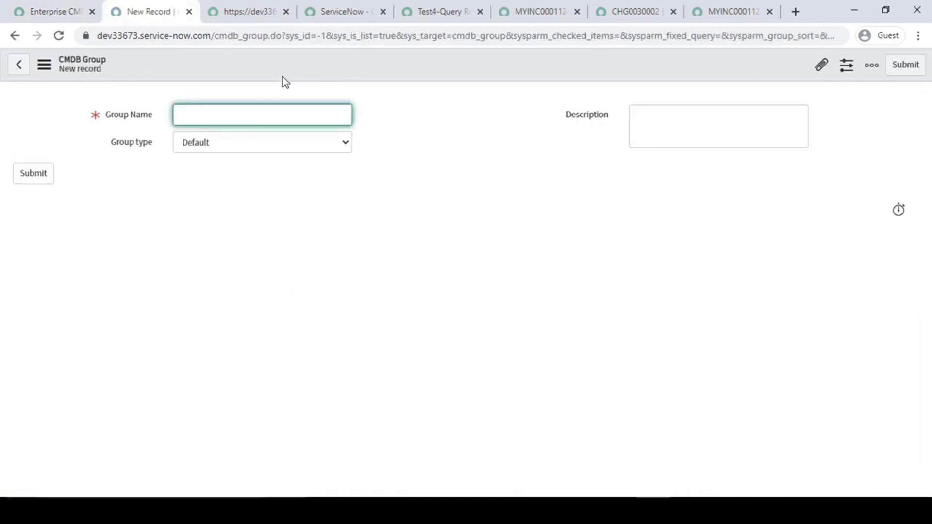
type("Test")
left_click(36, 176)
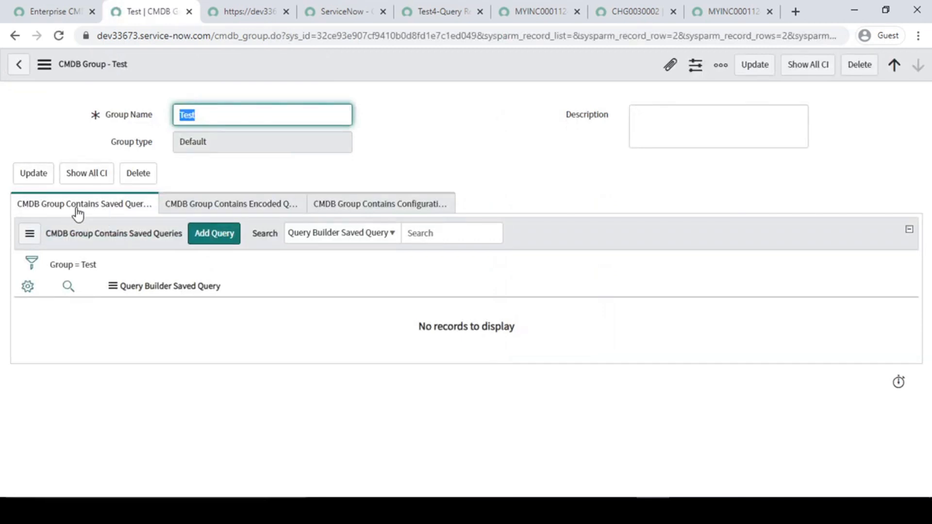
Add the saved query Test4 to the Test CMDB group and show all configuration items of the group
left_click(216, 235)
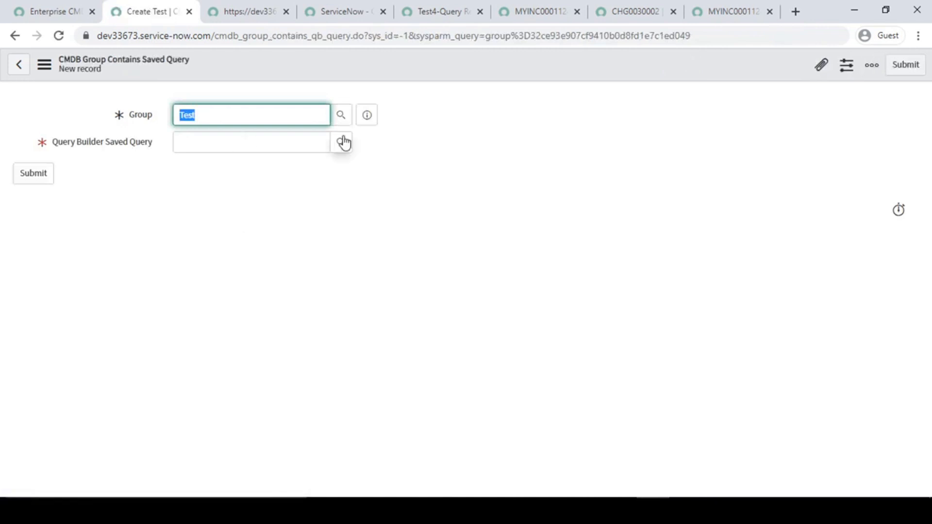
left_click(344, 142)
scroll(136, 353, "down", 2)
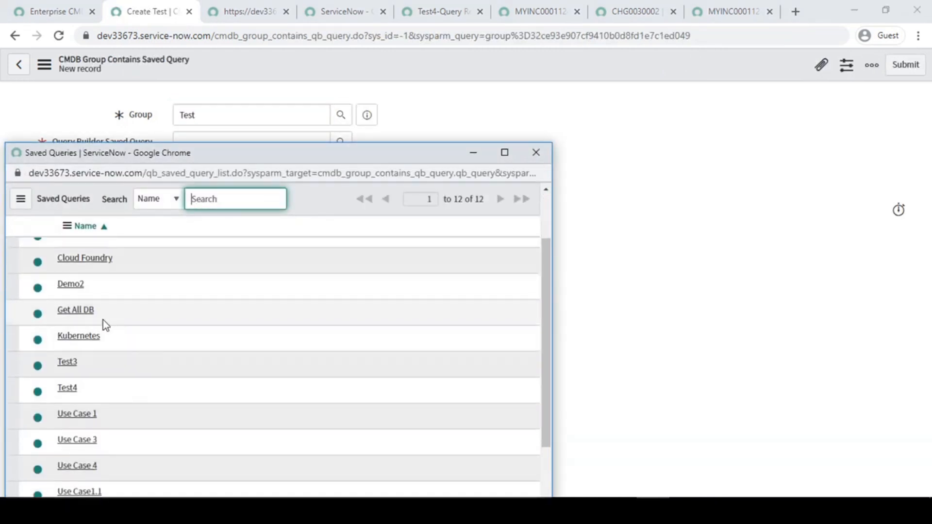
left_click(68, 388)
left_click(39, 179)
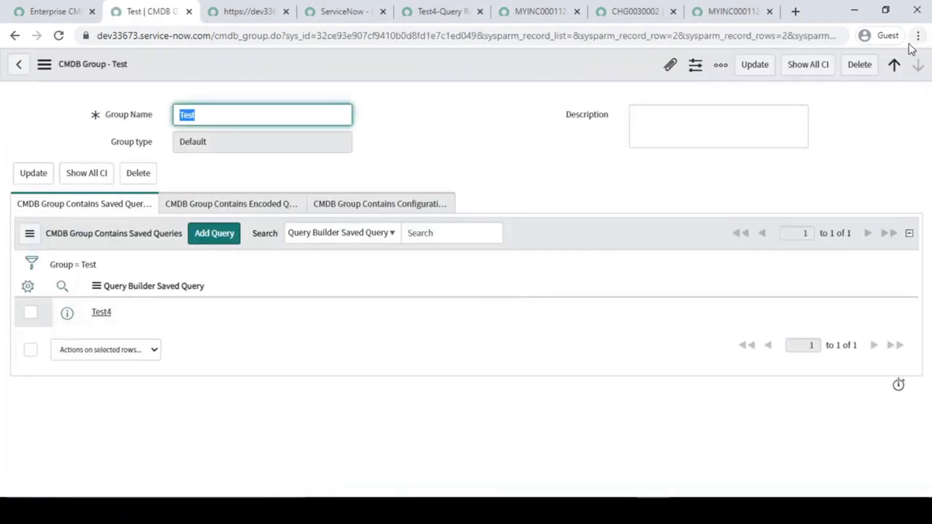
left_click(802, 70)
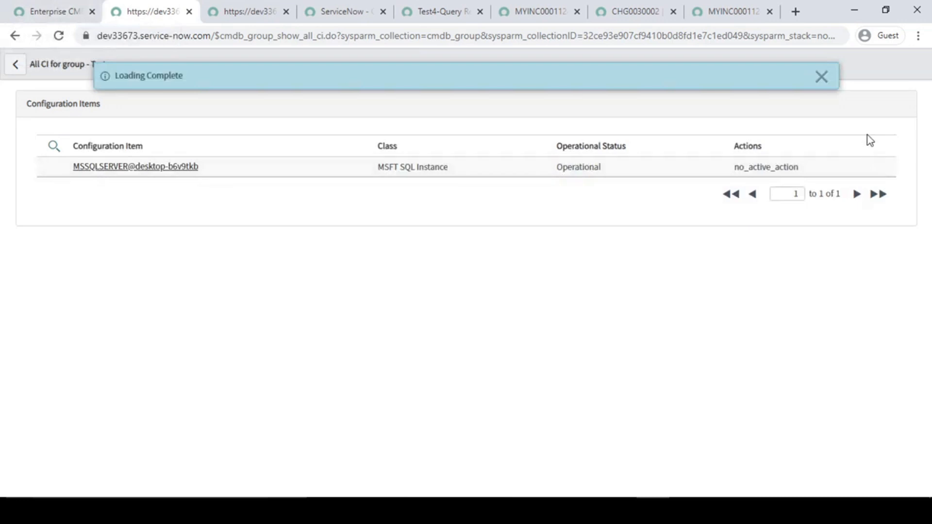
Close the browser tabs with the Test4 query results and the background script output, and return to the saved queries in CMDB Query Builder
left_click(50, 6)
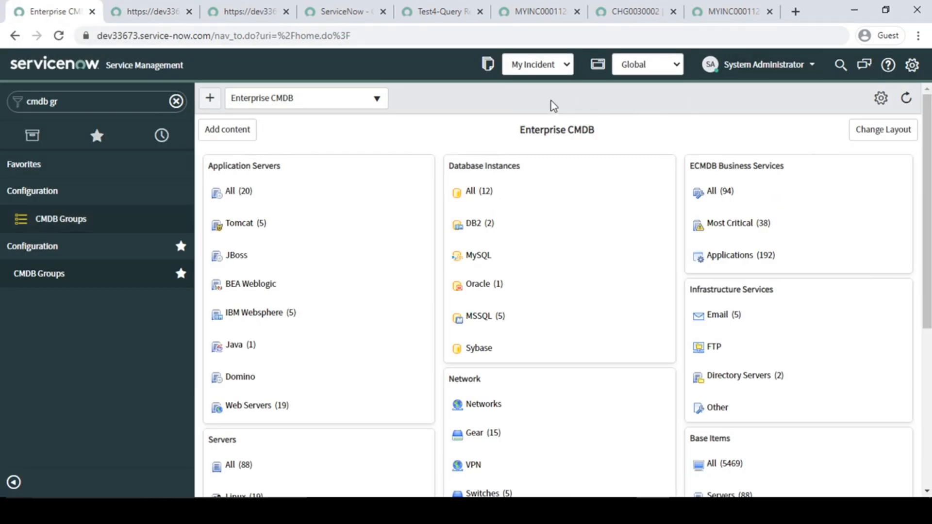
left_click(447, 11)
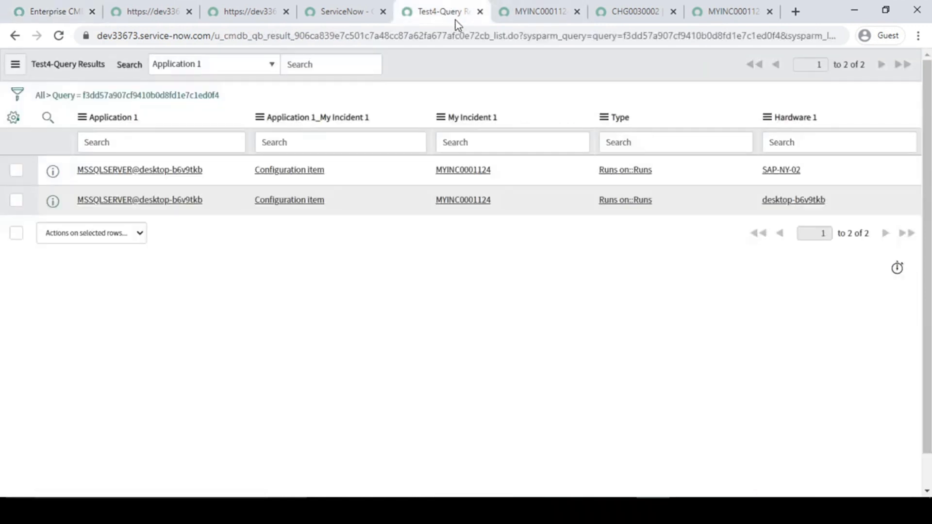
left_click(481, 12)
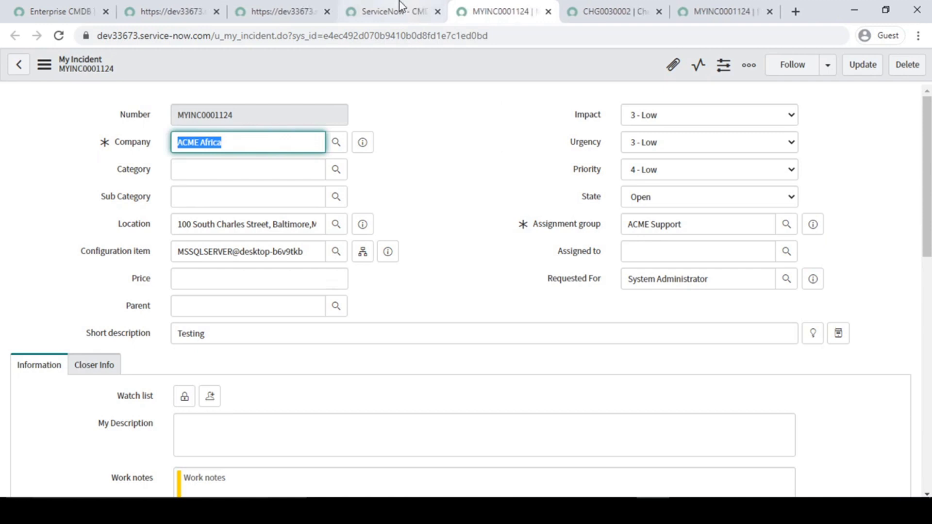
left_click(381, 15)
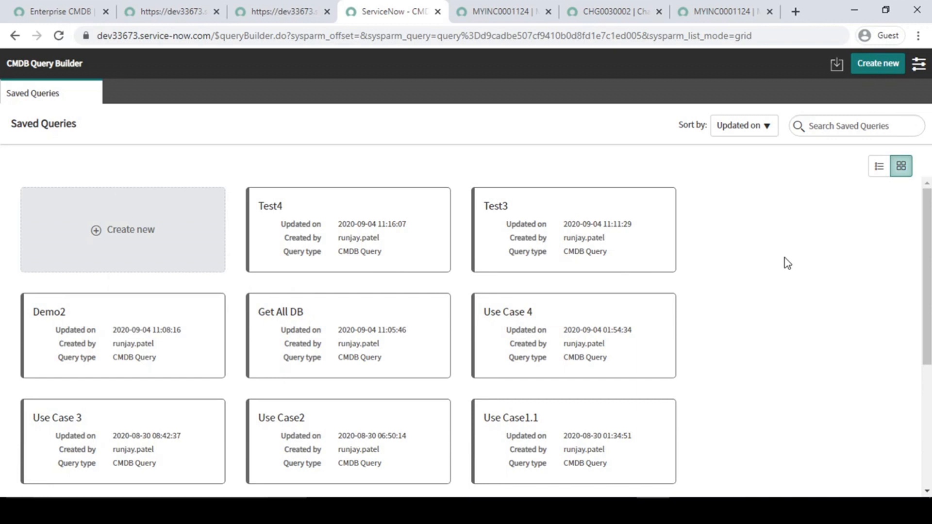
left_click(276, 1)
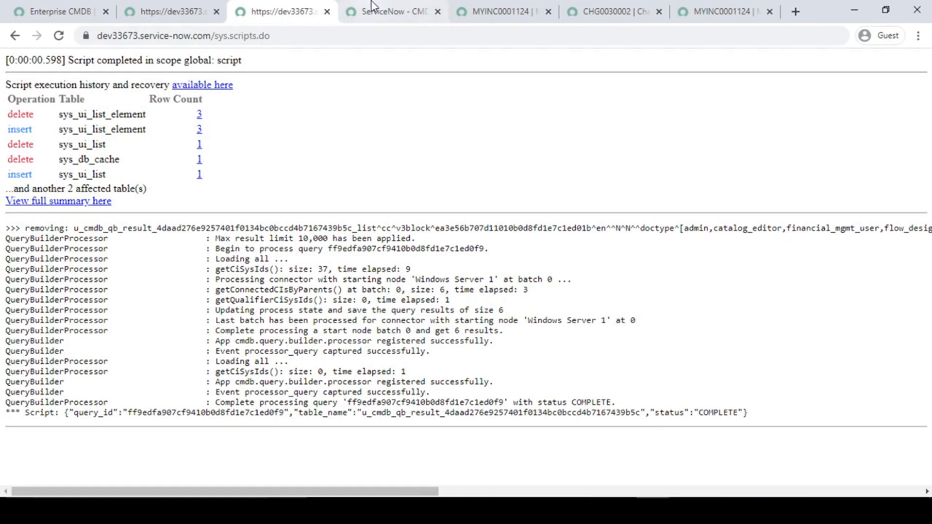
left_click(326, 12)
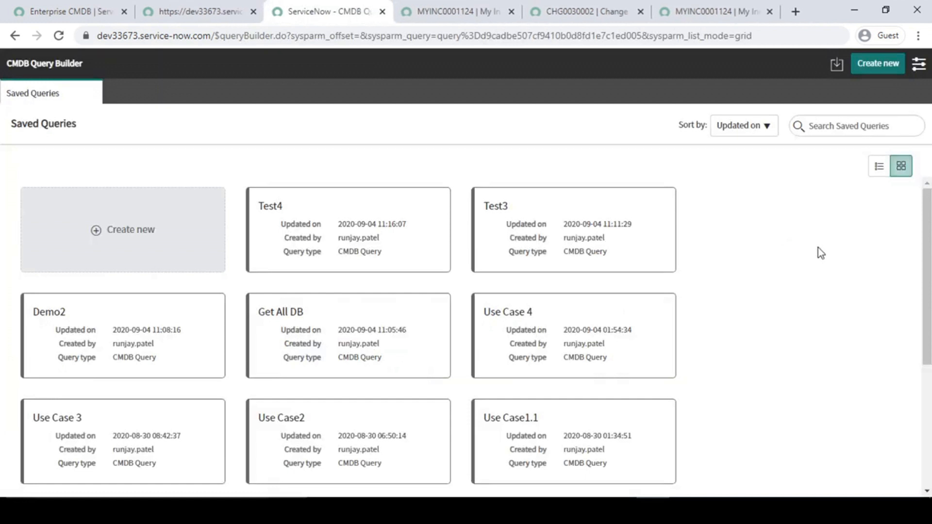